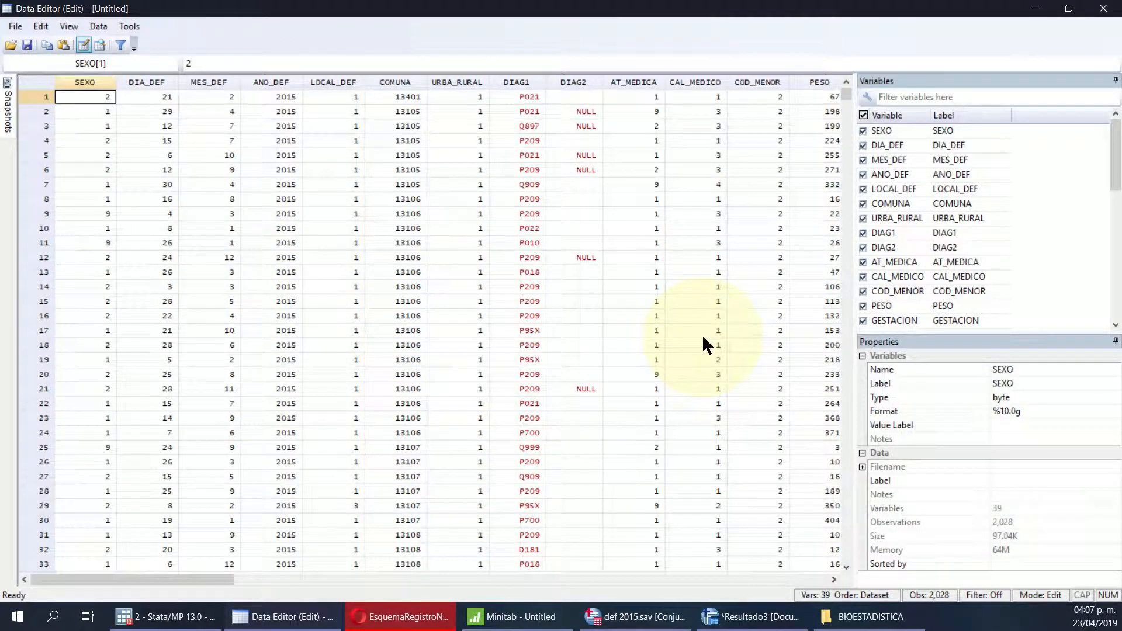
Step: Review the properties of the SEXO, DIA_DEF and MES_DEF variables one after another
{"action": "left_click", "coordinate": [88, 82]}
{"action": "left_click", "coordinate": [150, 80]}
{"action": "left_click", "coordinate": [212, 82]}
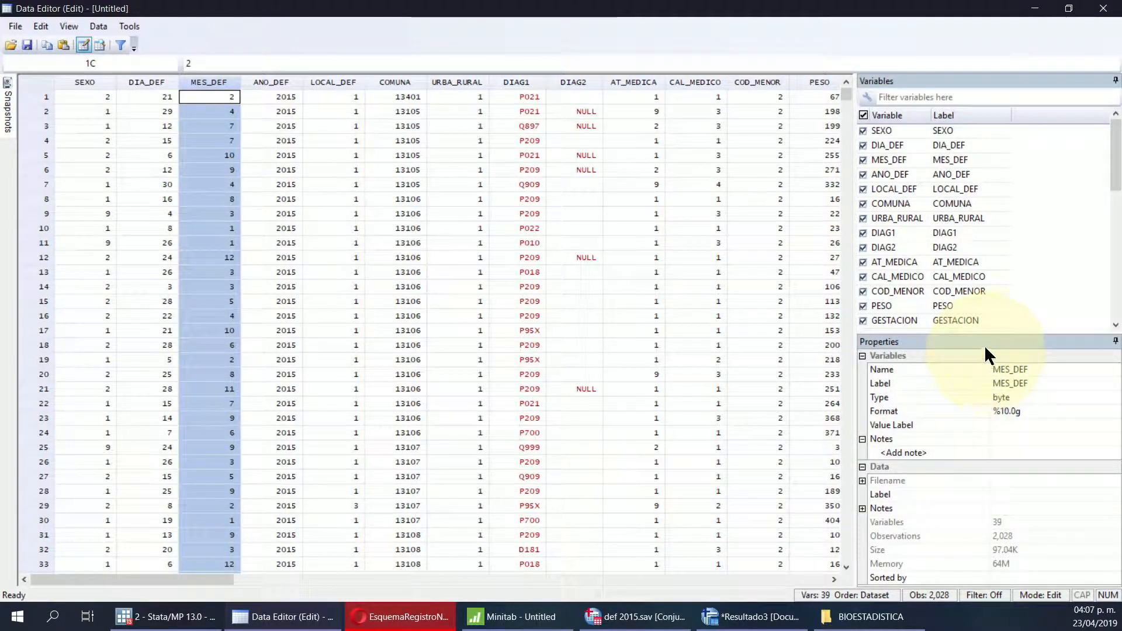
Step: Set the Properties pane to auto-hide, expand it, and show the properties of the SEXO variable
{"action": "left_click", "coordinate": [965, 348]}
{"action": "left_click_drag", "start_coordinate": [965, 347], "coordinate": [835, 322]}
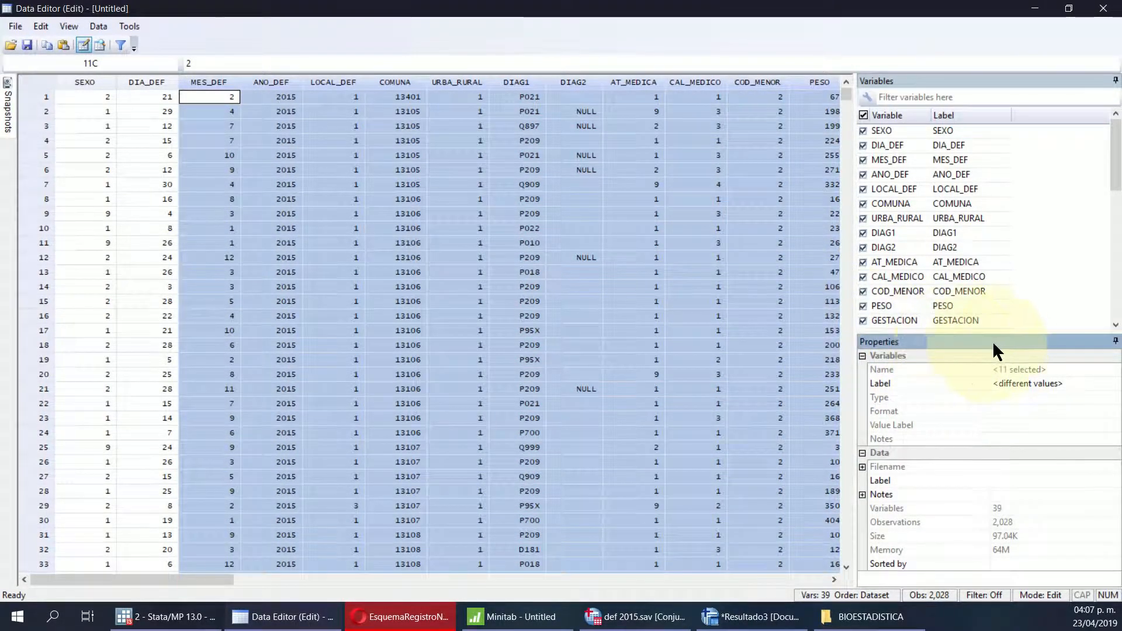
{"action": "left_click", "coordinate": [1115, 341]}
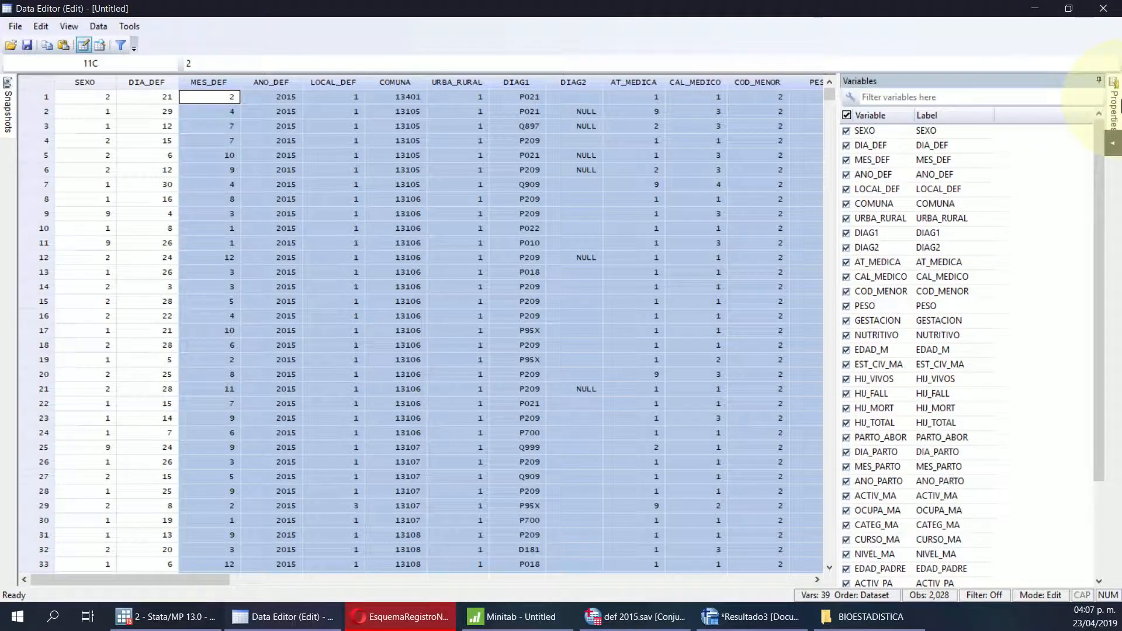
{"action": "mouse_move", "coordinate": [1113, 107]}
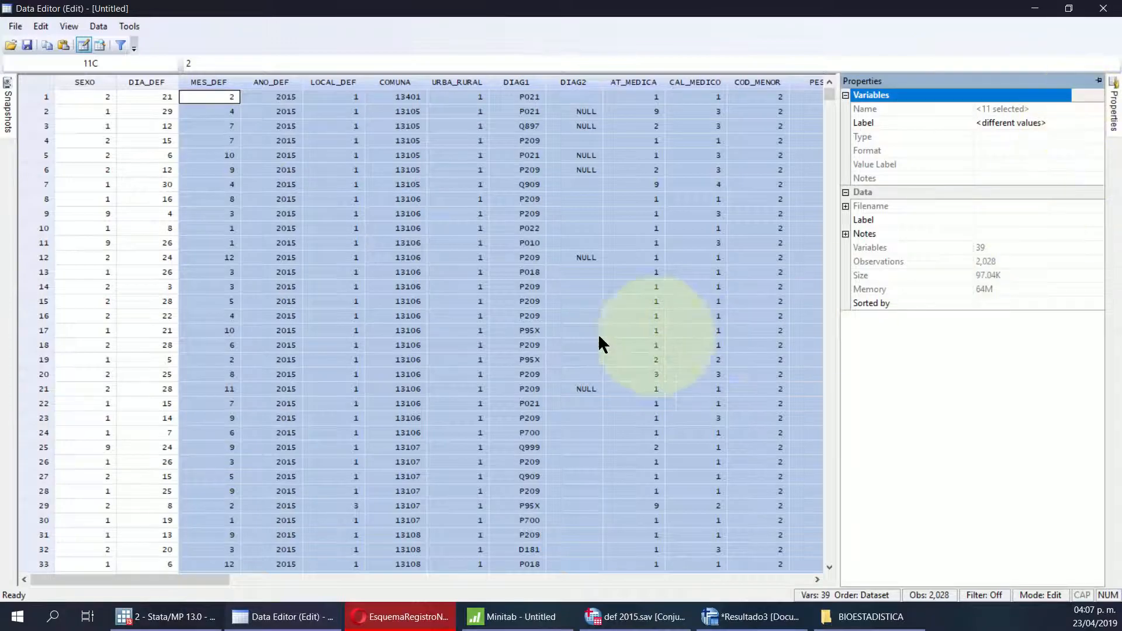
{"action": "left_click", "coordinate": [87, 82]}
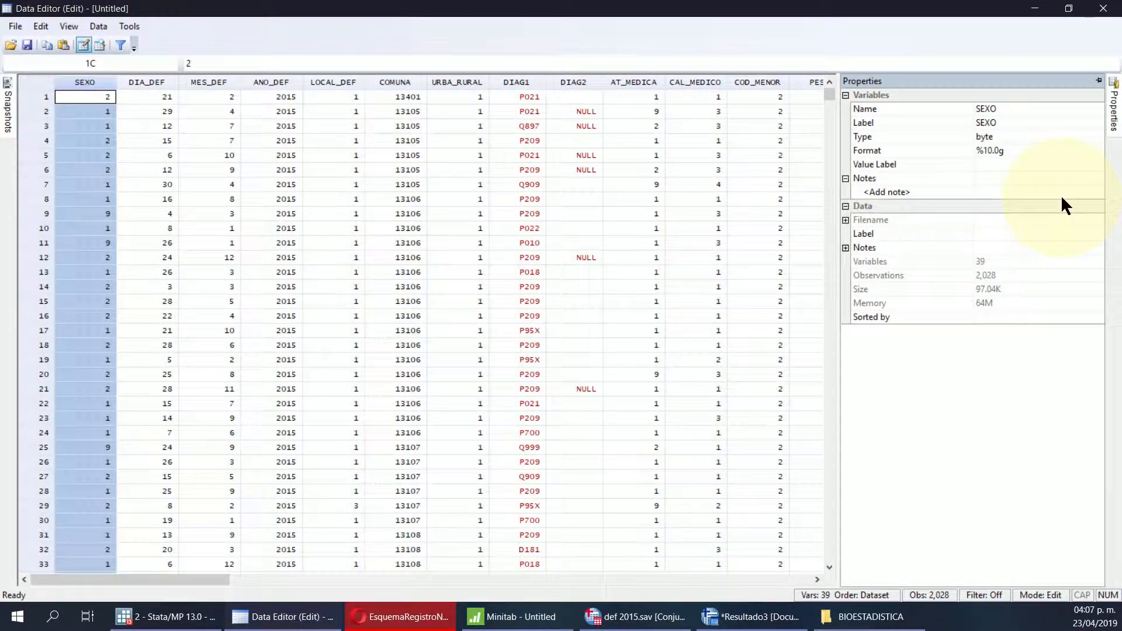
Step: Change the label of the SEXO variable to Sexo, leaving its name as it is
{"action": "left_click", "coordinate": [1013, 111]}
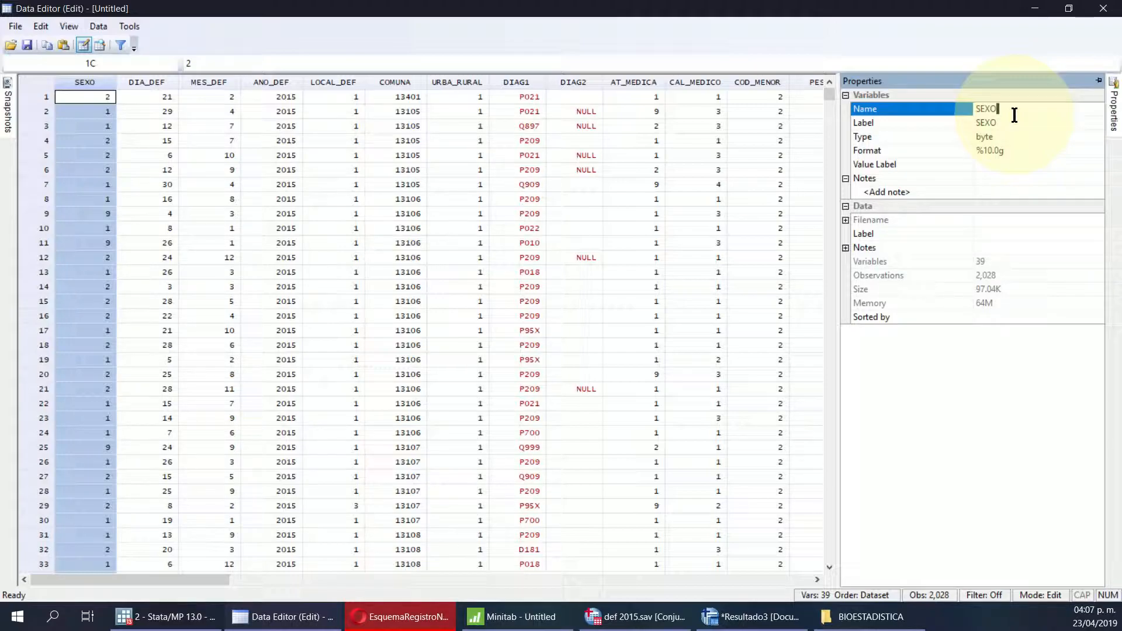
{"action": "left_click_drag", "start_coordinate": [1014, 107], "coordinate": [920, 107]}
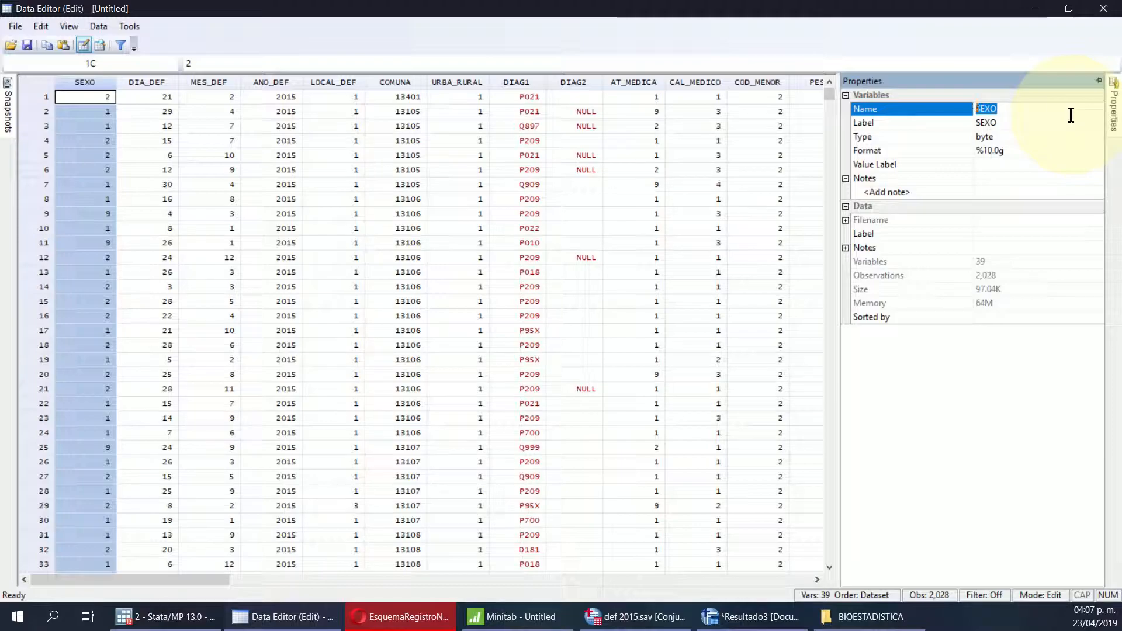
{"action": "left_click", "coordinate": [1037, 120]}
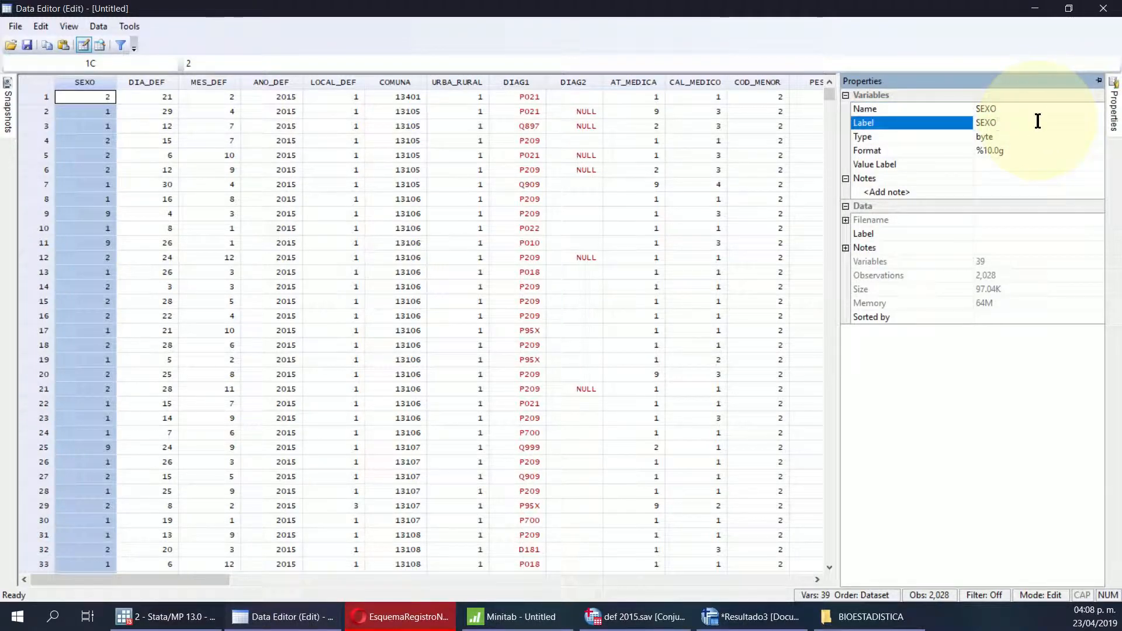
{"action": "left_click", "coordinate": [953, 119]}
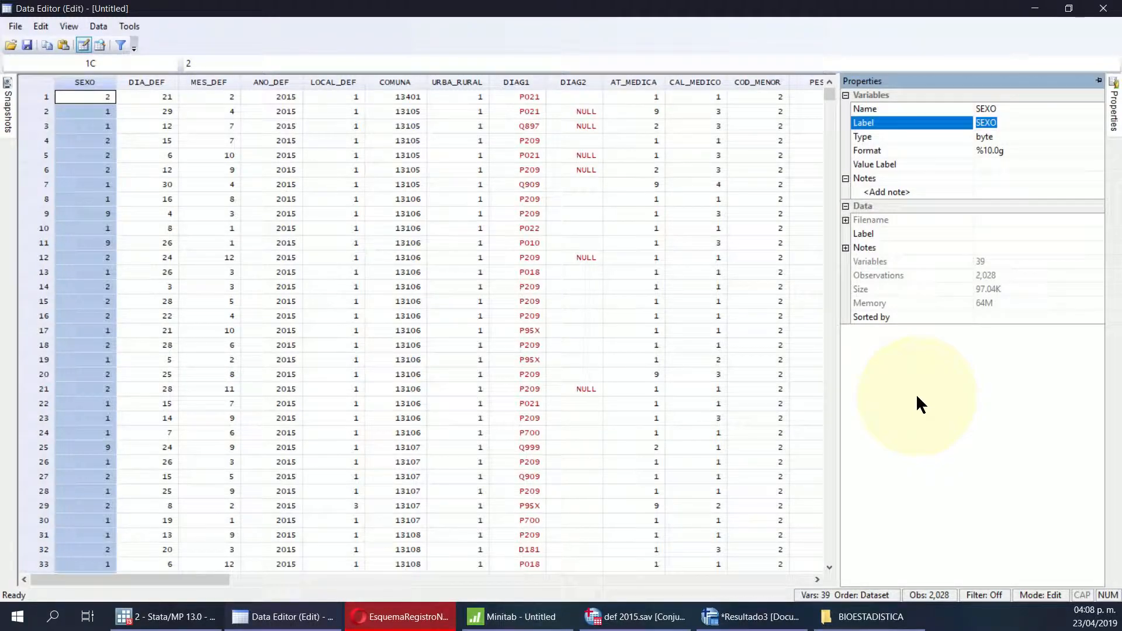
{"action": "left_click", "coordinate": [1022, 120]}
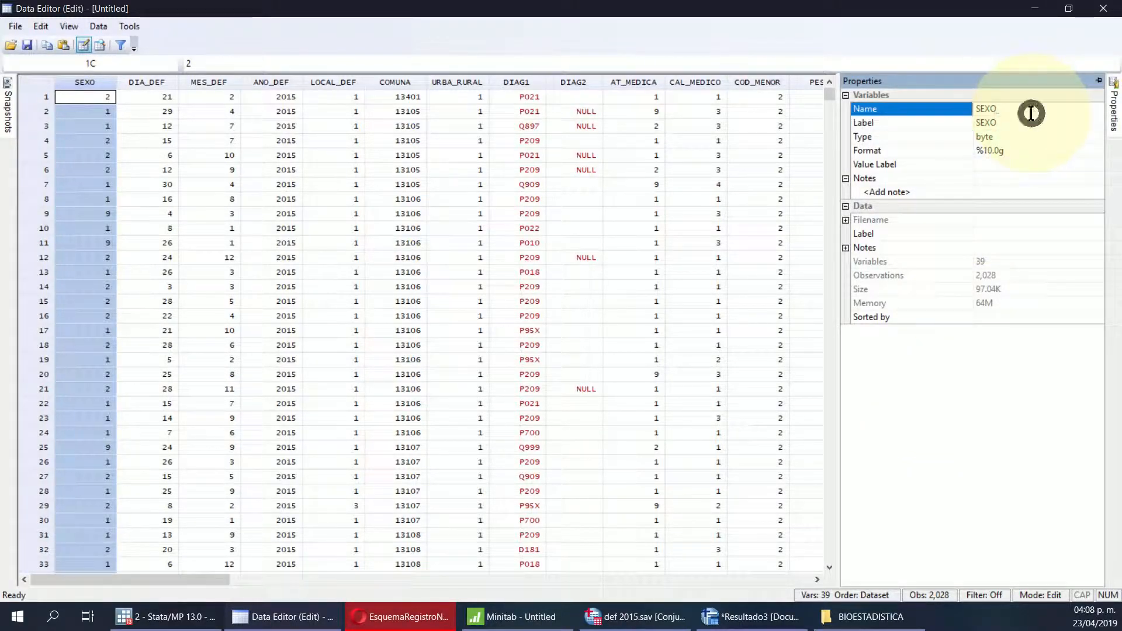
{"action": "key", "text": "BackSpace"}
{"action": "key", "text": "BackSpace"}
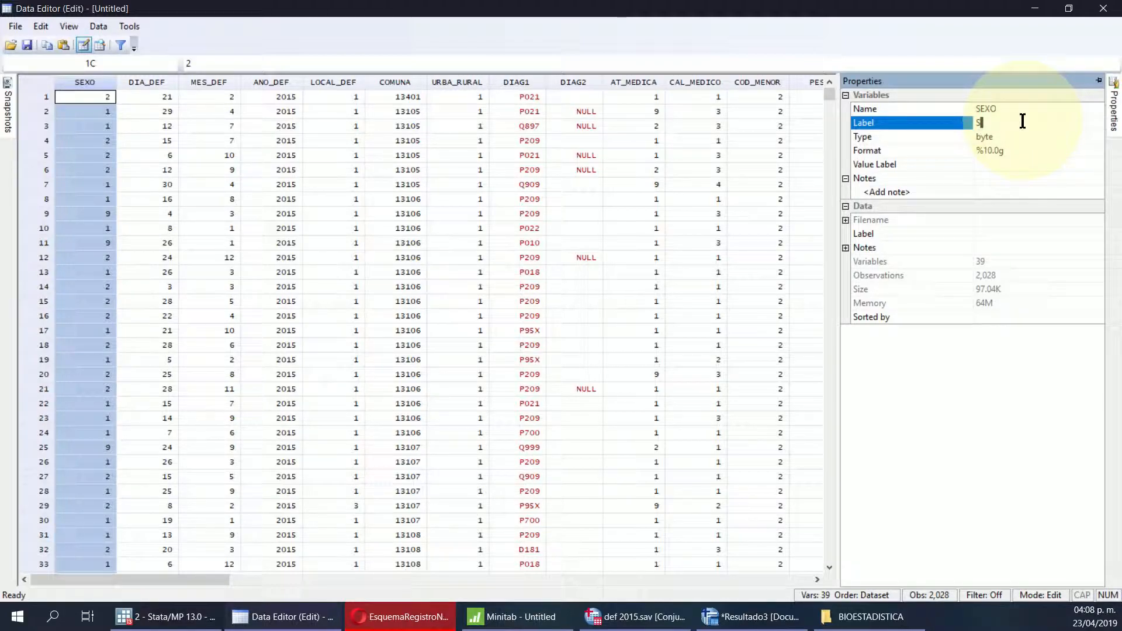
{"action": "type", "text": "exo"}
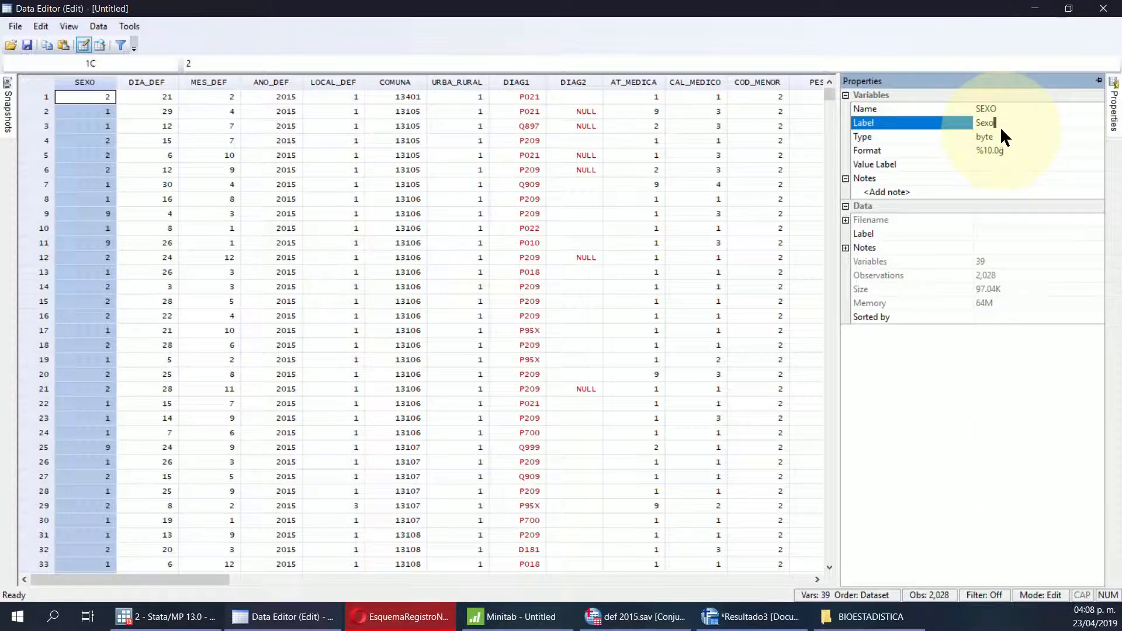
Step: Examine the storage types available for the SEXO variable, keeping byte selected
{"action": "left_click", "coordinate": [1035, 139]}
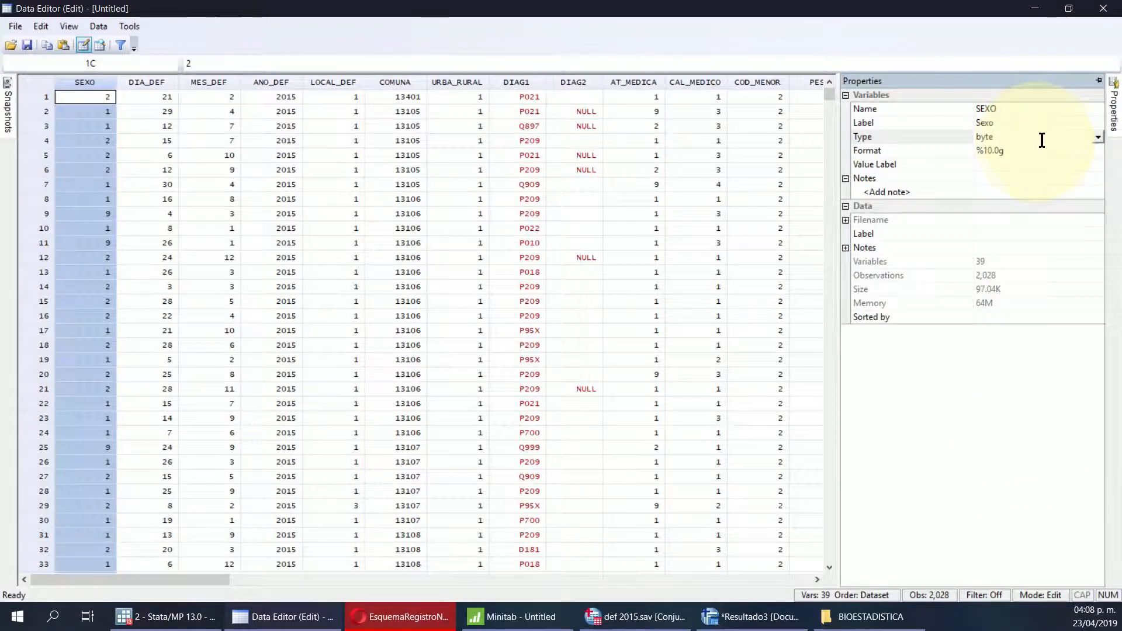
{"action": "left_click", "coordinate": [1096, 138]}
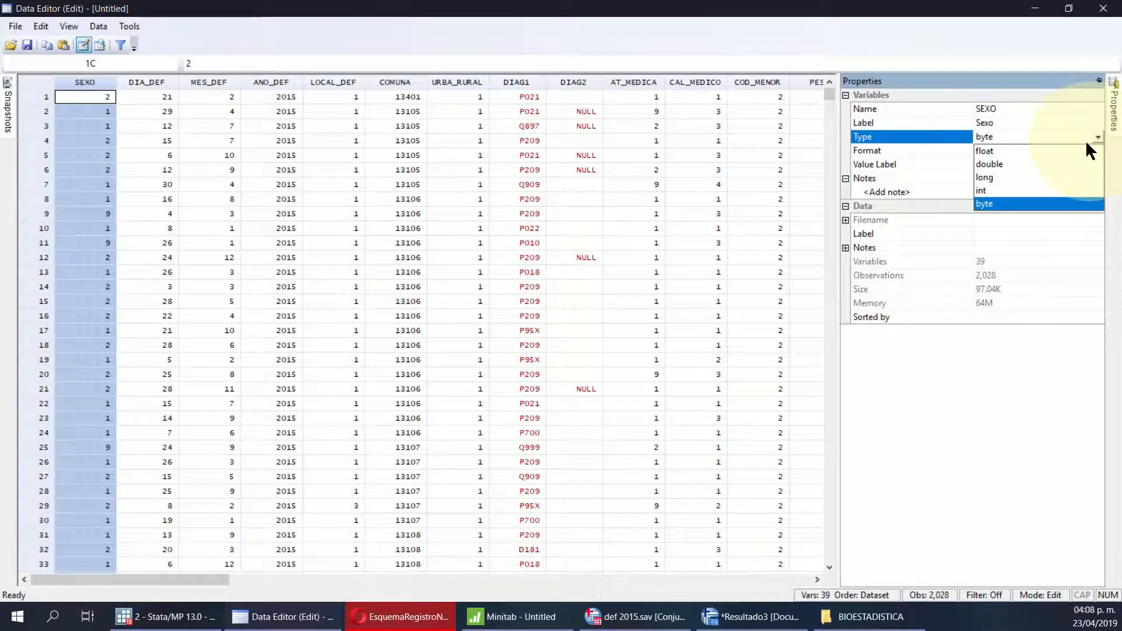
{"action": "left_click", "coordinate": [988, 202]}
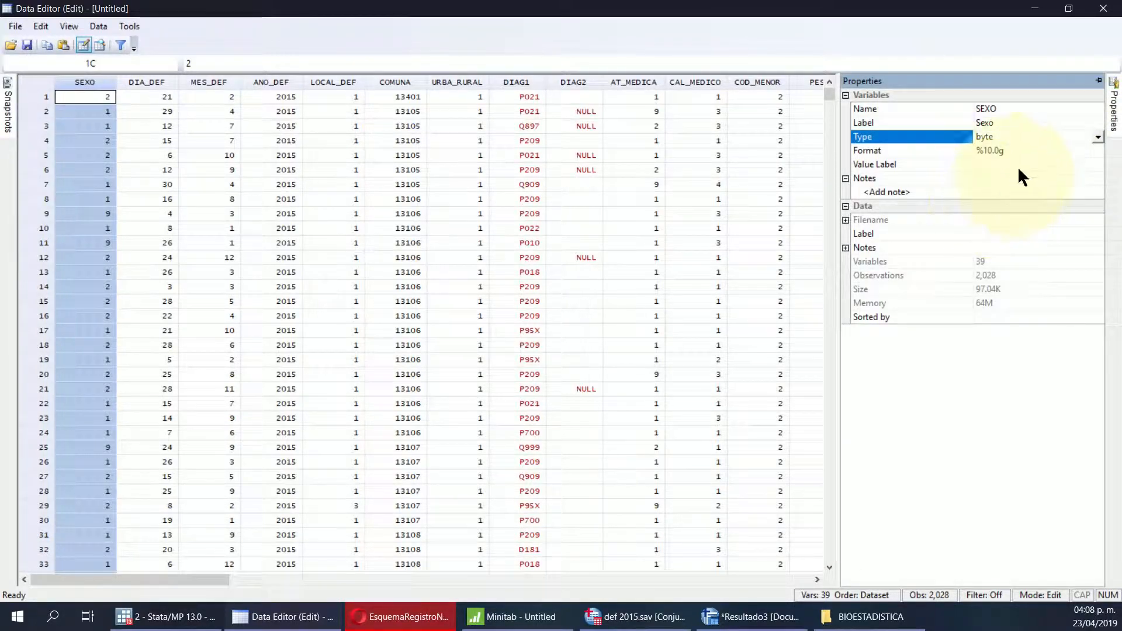
{"action": "left_click", "coordinate": [1097, 138]}
{"action": "left_click", "coordinate": [991, 202]}
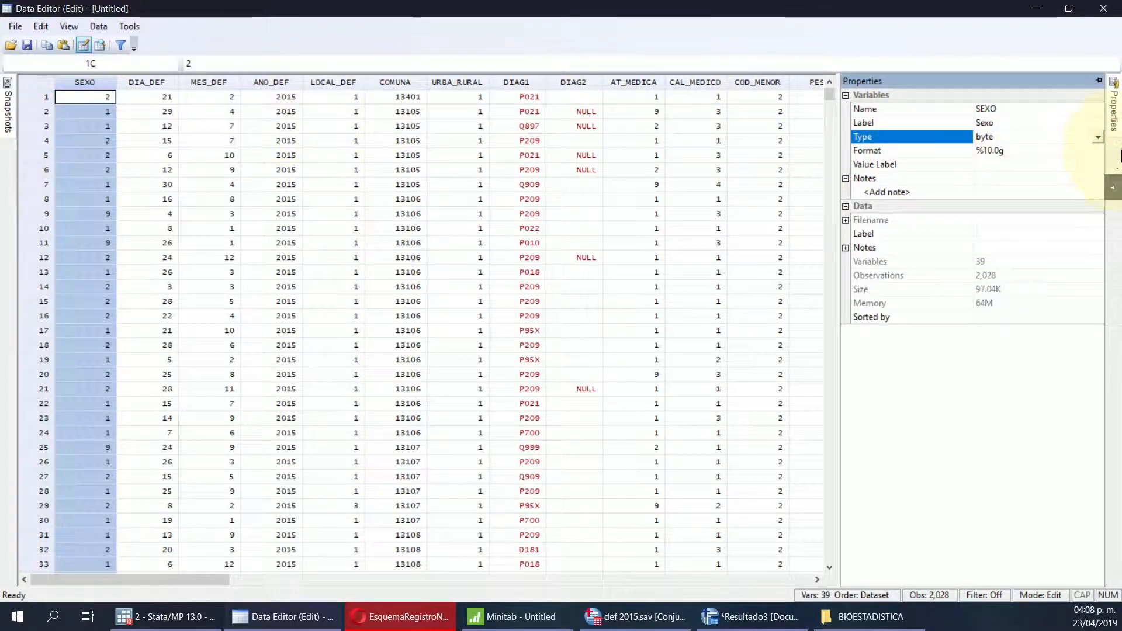
{"action": "left_click", "coordinate": [1097, 139]}
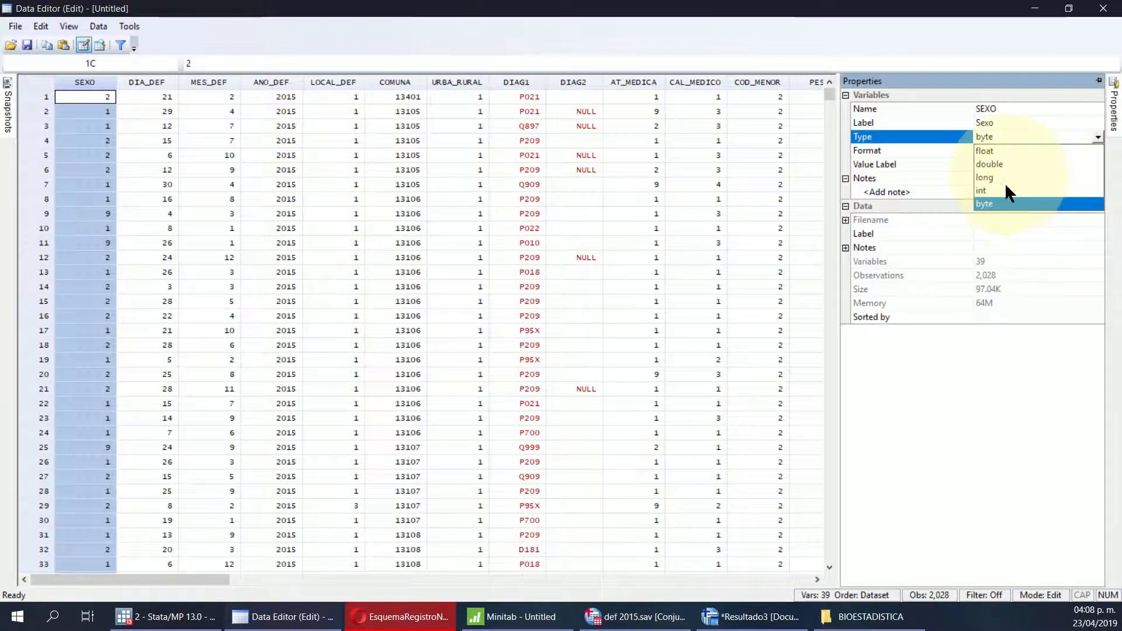
{"action": "left_click", "coordinate": [1013, 138]}
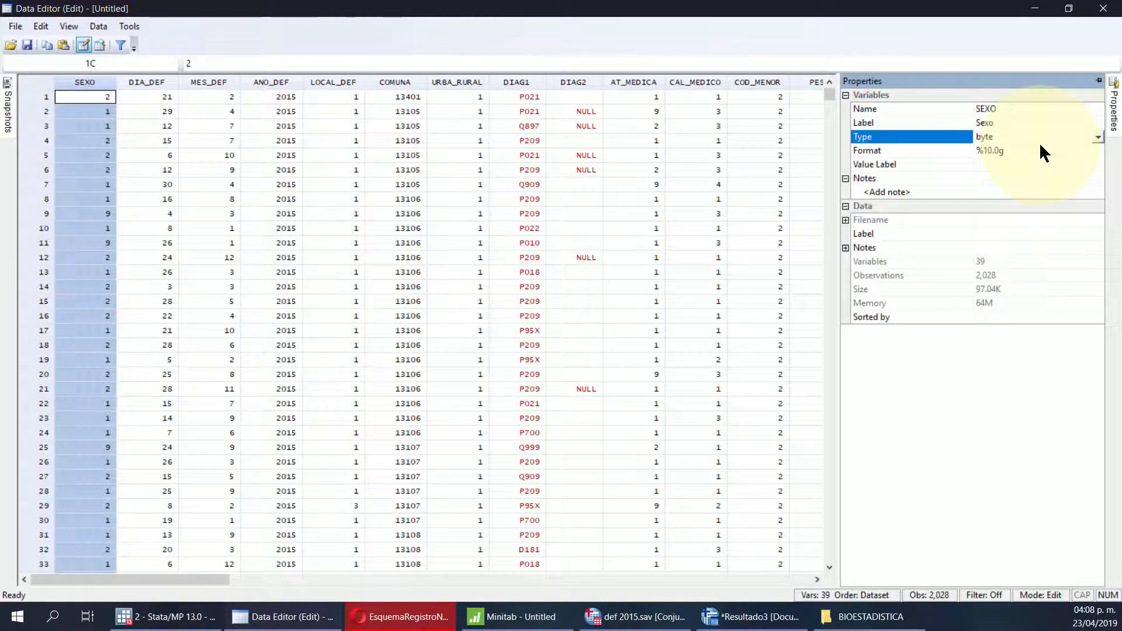
Step: Open the format settings of the SEXO variable and examine the Clock and business-day data types with their format options
{"action": "left_click", "coordinate": [1077, 149]}
{"action": "left_click", "coordinate": [1098, 154]}
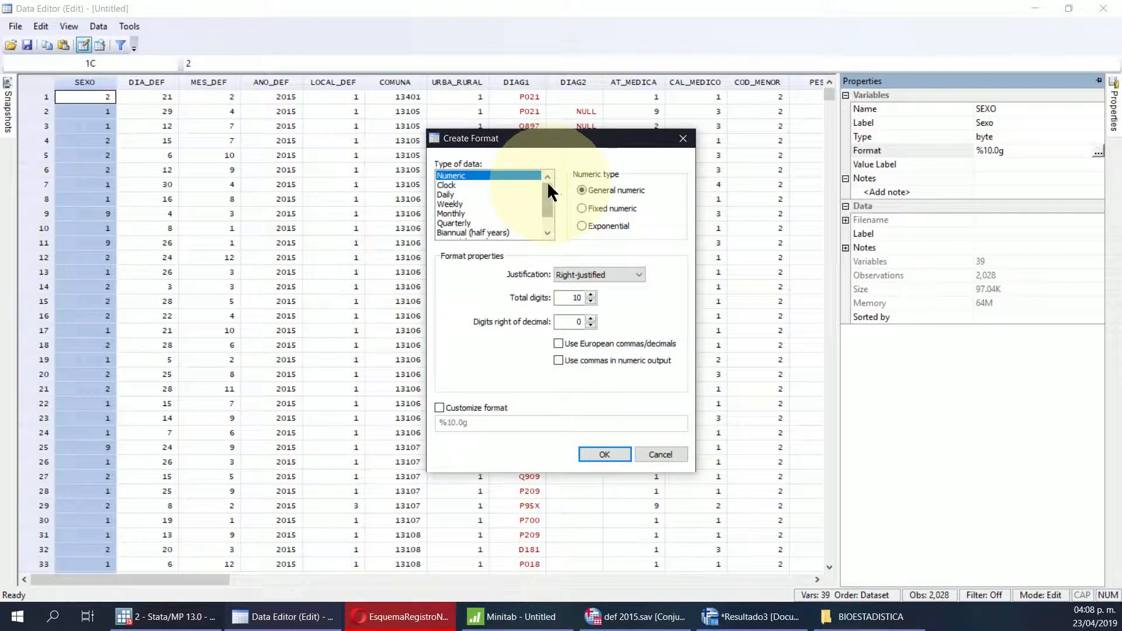
{"action": "mouse_move", "coordinate": [548, 187]}
{"action": "left_mouse_down"}
{"action": "mouse_move", "coordinate": [545, 229]}
{"action": "mouse_move", "coordinate": [546, 183]}
{"action": "left_mouse_up"}
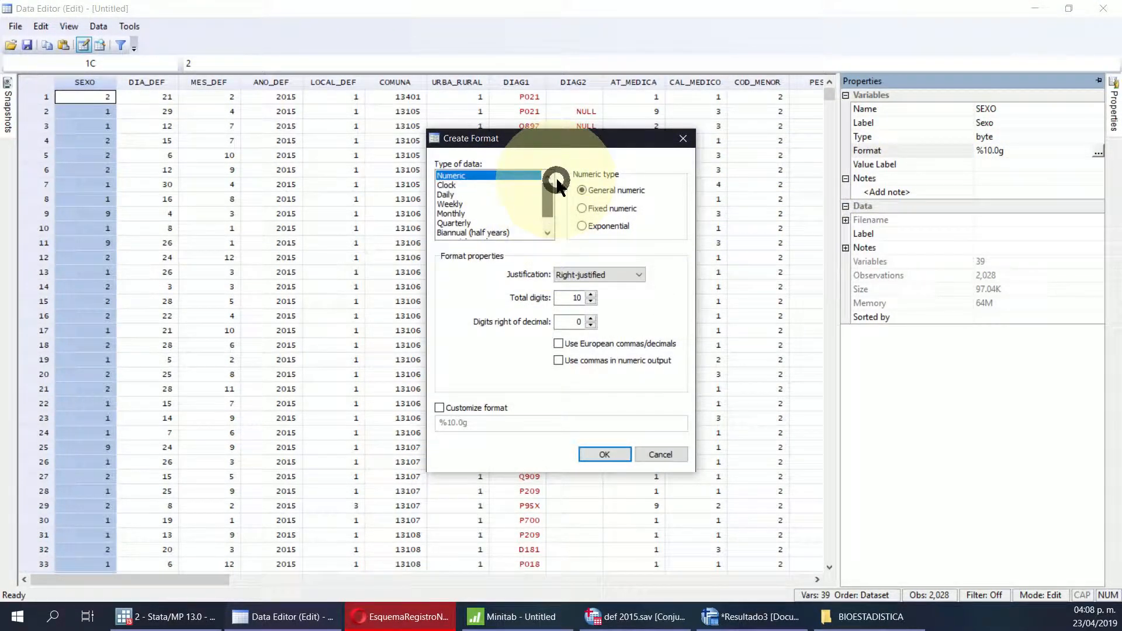
{"action": "left_click", "coordinate": [474, 193]}
{"action": "left_click", "coordinate": [485, 185]}
{"action": "scroll", "coordinate": [481, 216], "scroll_direction": "down", "scroll_amount": 1}
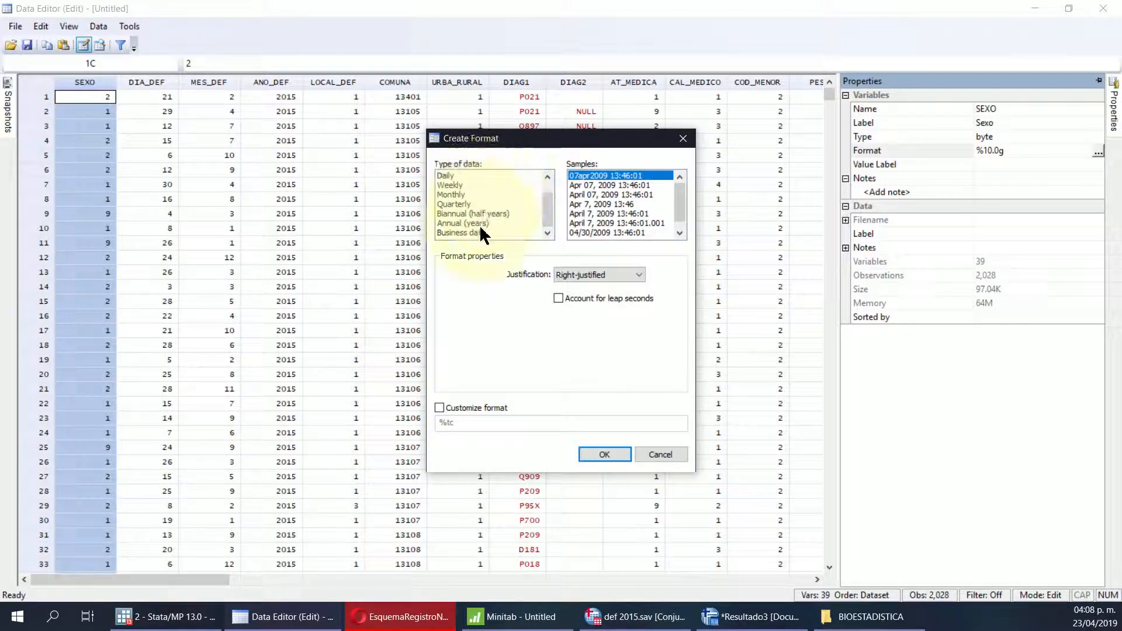
{"action": "left_click", "coordinate": [477, 232]}
{"action": "scroll", "coordinate": [532, 221], "scroll_direction": "up", "scroll_amount": 1}
{"action": "scroll", "coordinate": [532, 220], "scroll_direction": "down", "scroll_amount": 1}
{"action": "left_click", "coordinate": [636, 278]}
{"action": "scroll", "coordinate": [507, 194], "scroll_direction": "up", "scroll_amount": 1}
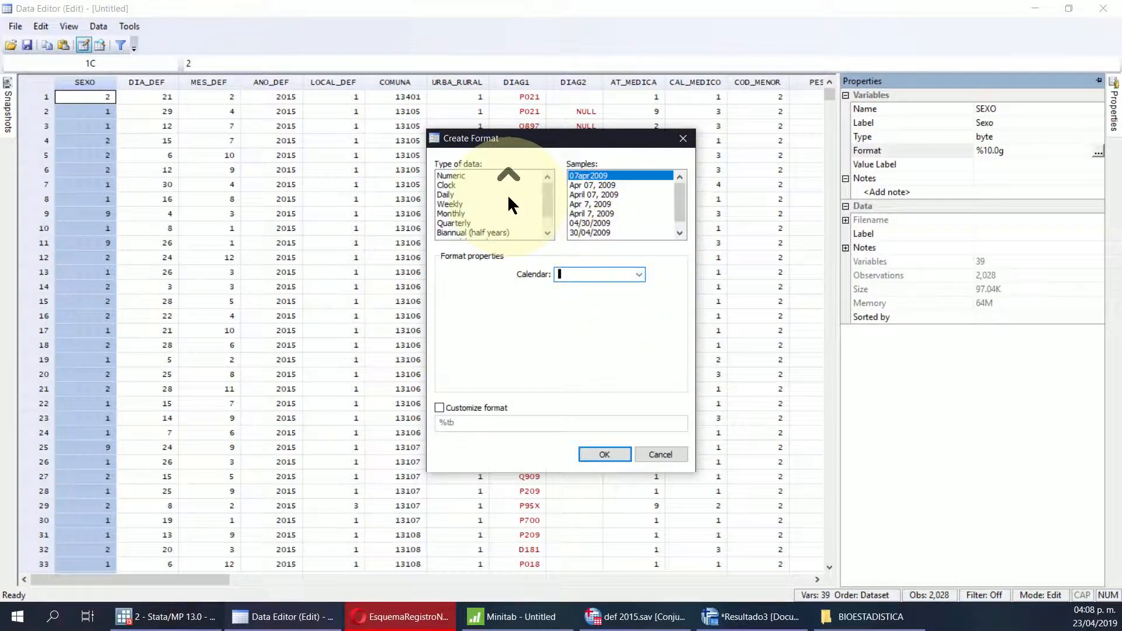
Step: Examine the Weekly and Monthly format samples and return the type of data to Numeric
{"action": "left_click", "coordinate": [466, 213]}
{"action": "left_click", "coordinate": [464, 205]}
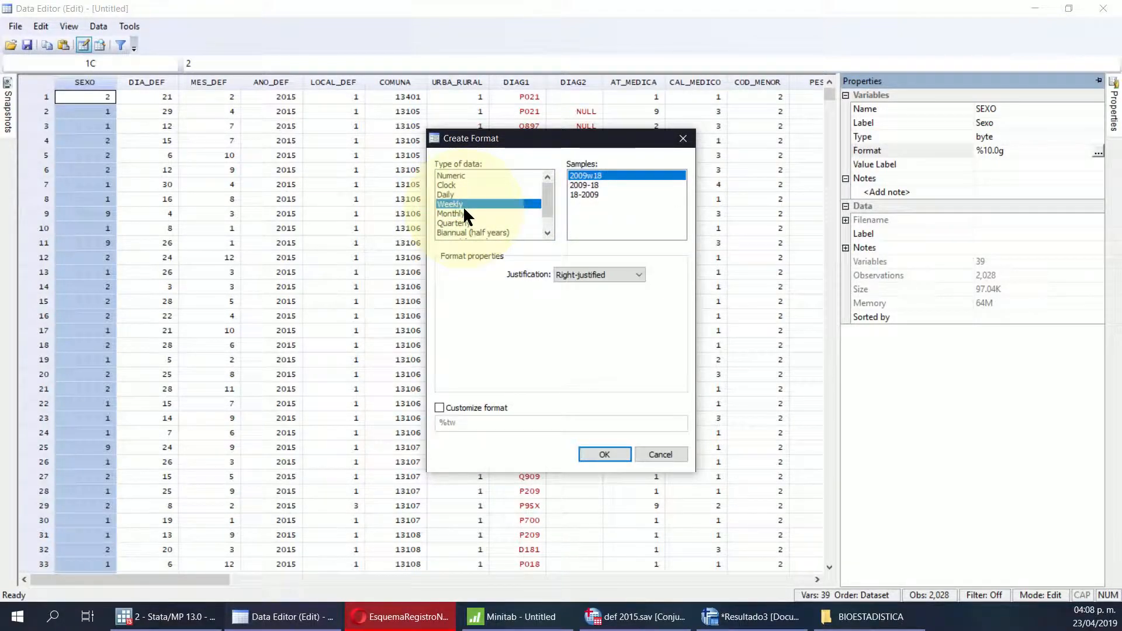
{"action": "left_click", "coordinate": [464, 212]}
{"action": "scroll", "coordinate": [474, 200], "scroll_direction": "up", "scroll_amount": 1}
{"action": "left_click", "coordinate": [486, 169]}
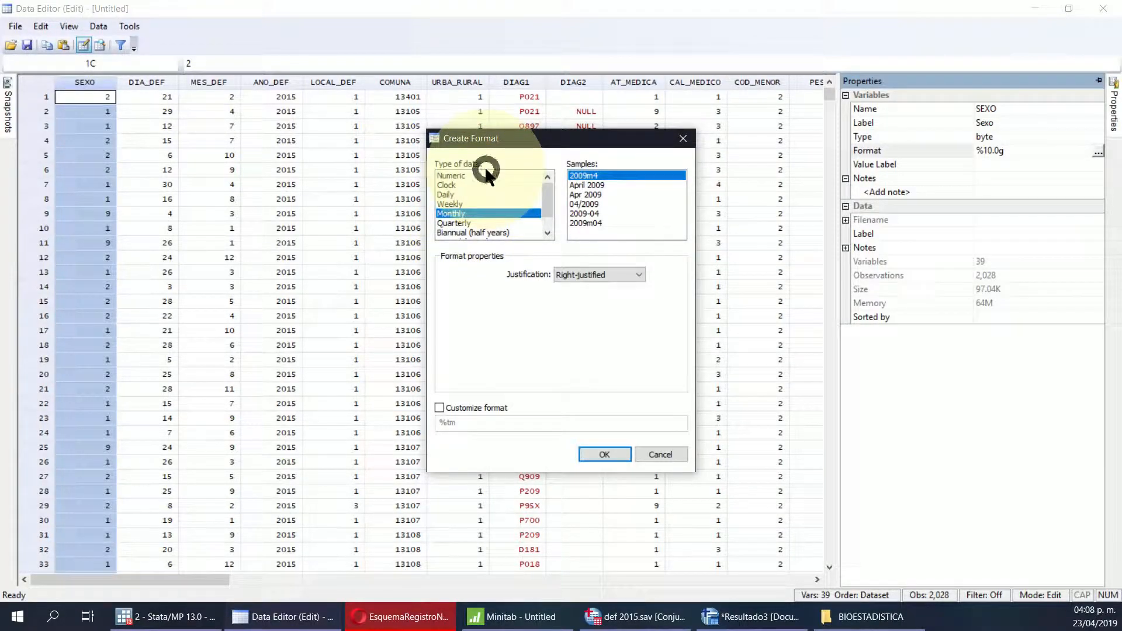
{"action": "left_click", "coordinate": [484, 173]}
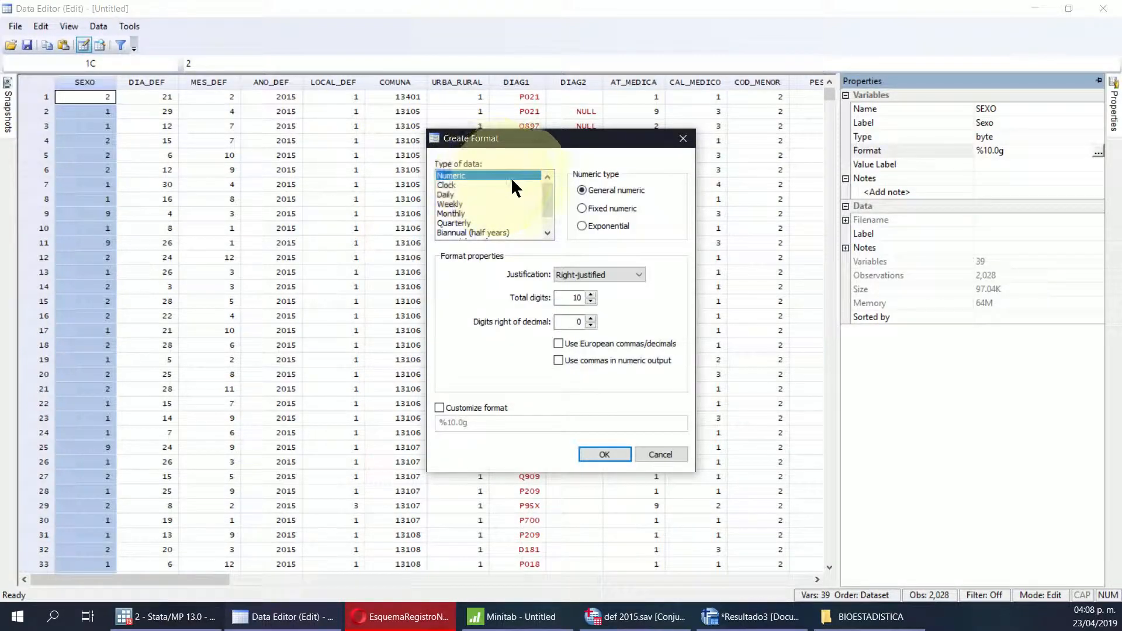
Step: Compare the Fixed numeric and Exponential formats with General numeric, ending on General numeric
{"action": "left_click", "coordinate": [611, 208]}
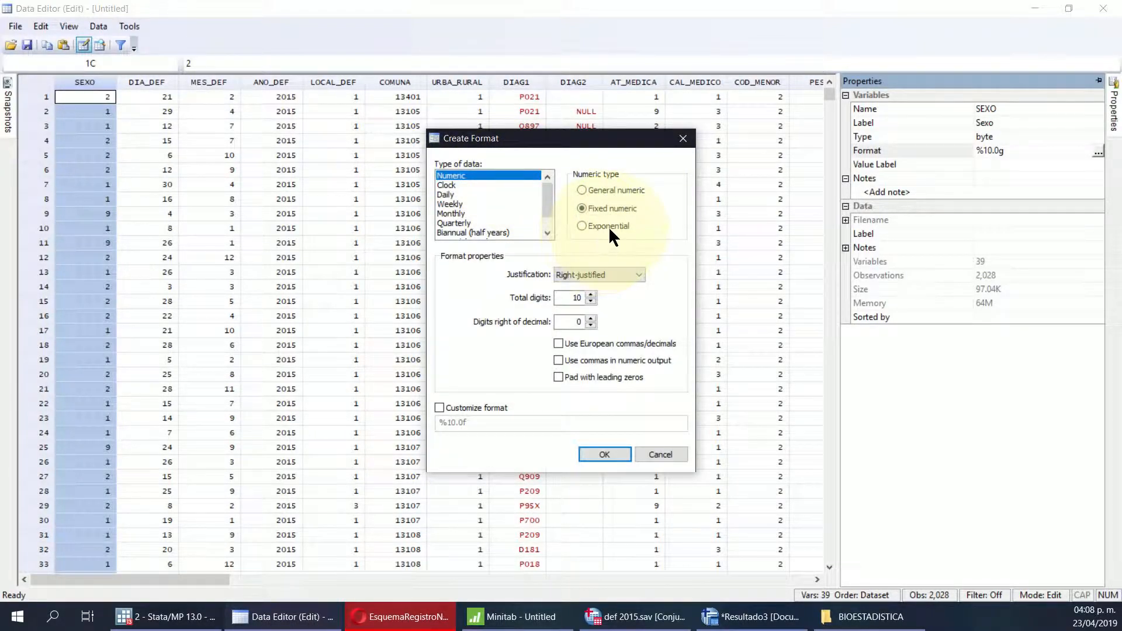
{"action": "left_click", "coordinate": [608, 226]}
{"action": "left_click", "coordinate": [601, 188]}
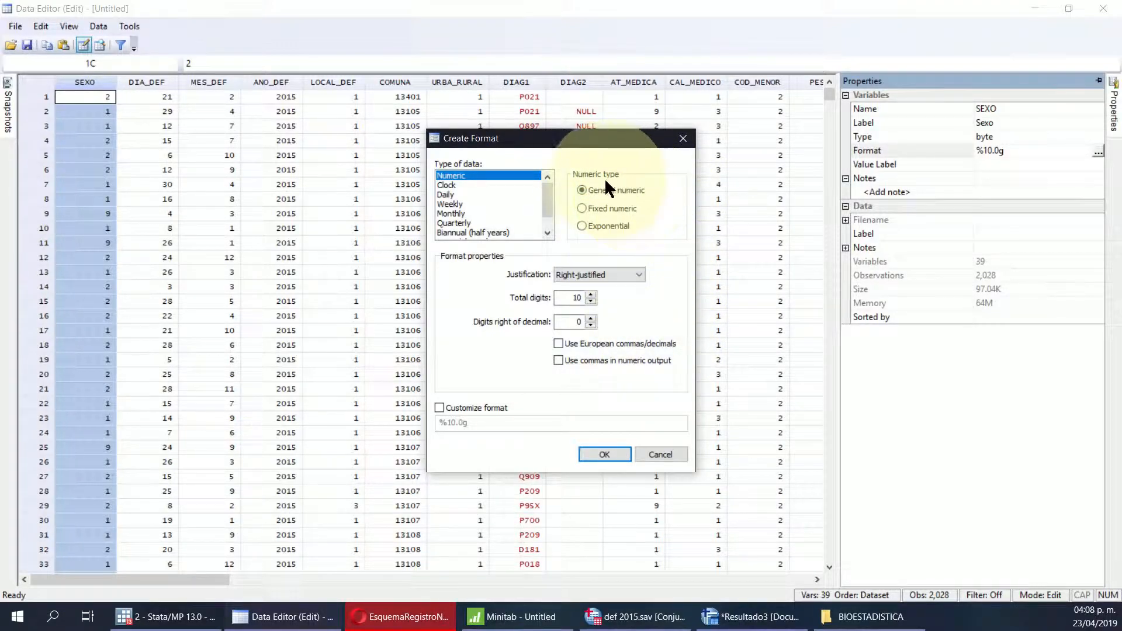
{"action": "left_click", "coordinate": [611, 208]}
{"action": "left_click", "coordinate": [602, 225]}
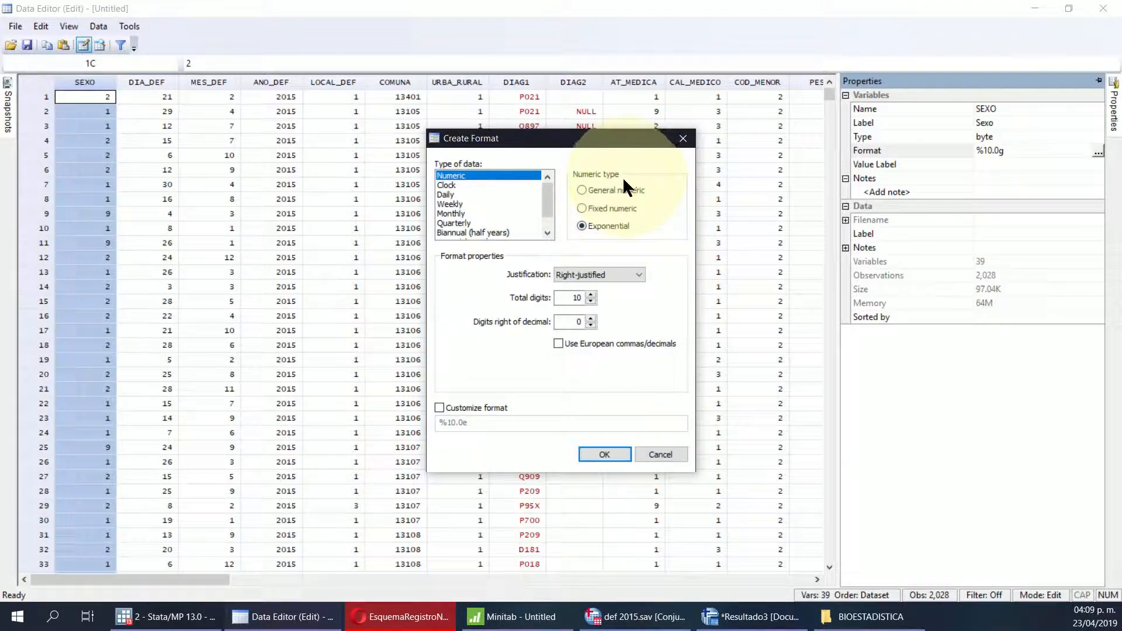
{"action": "left_click", "coordinate": [610, 189]}
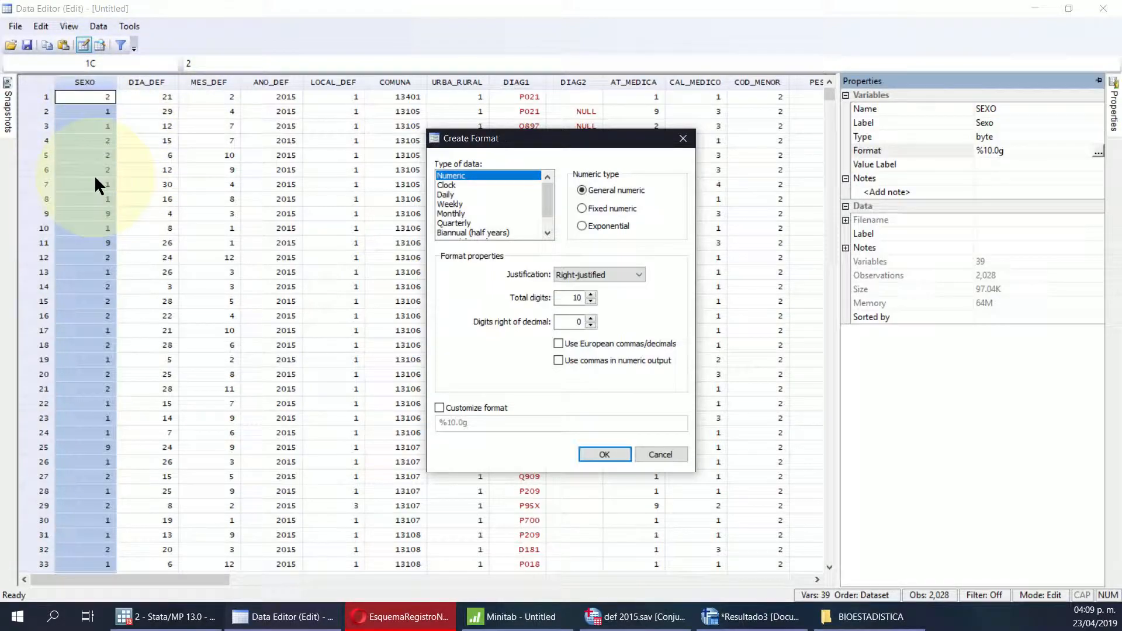
Step: Raise the digits right of decimal to 4 and bring them back down to 1
{"action": "left_click", "coordinate": [591, 319]}
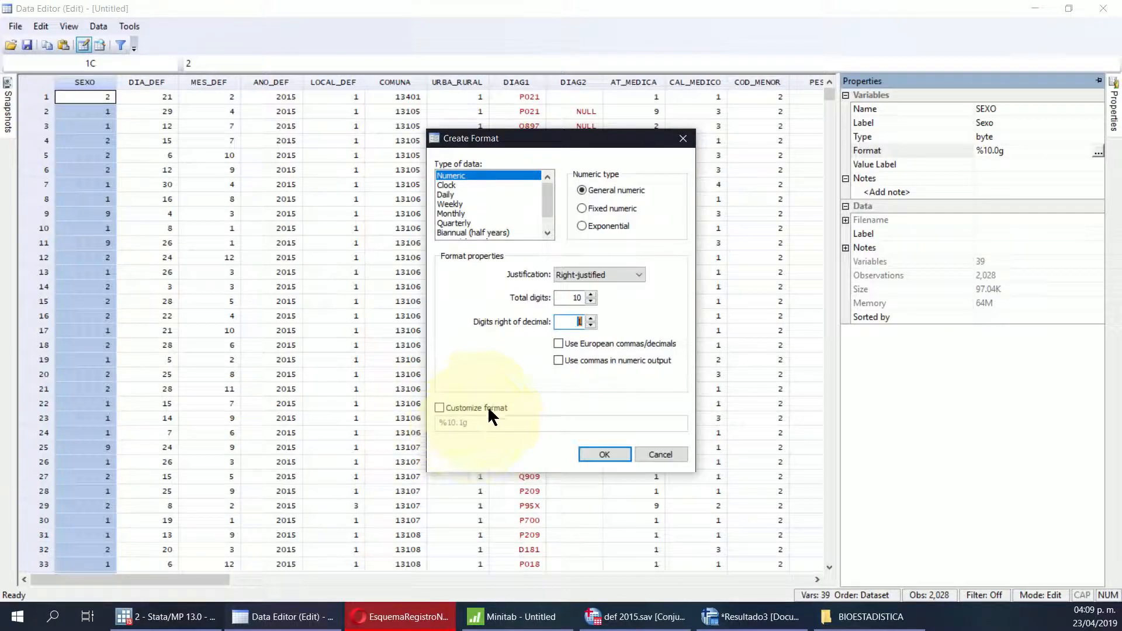
{"action": "left_click", "coordinate": [590, 320]}
{"action": "left_click", "coordinate": [590, 320]}
{"action": "left_click", "coordinate": [590, 320]}
{"action": "left_click", "coordinate": [589, 319]}
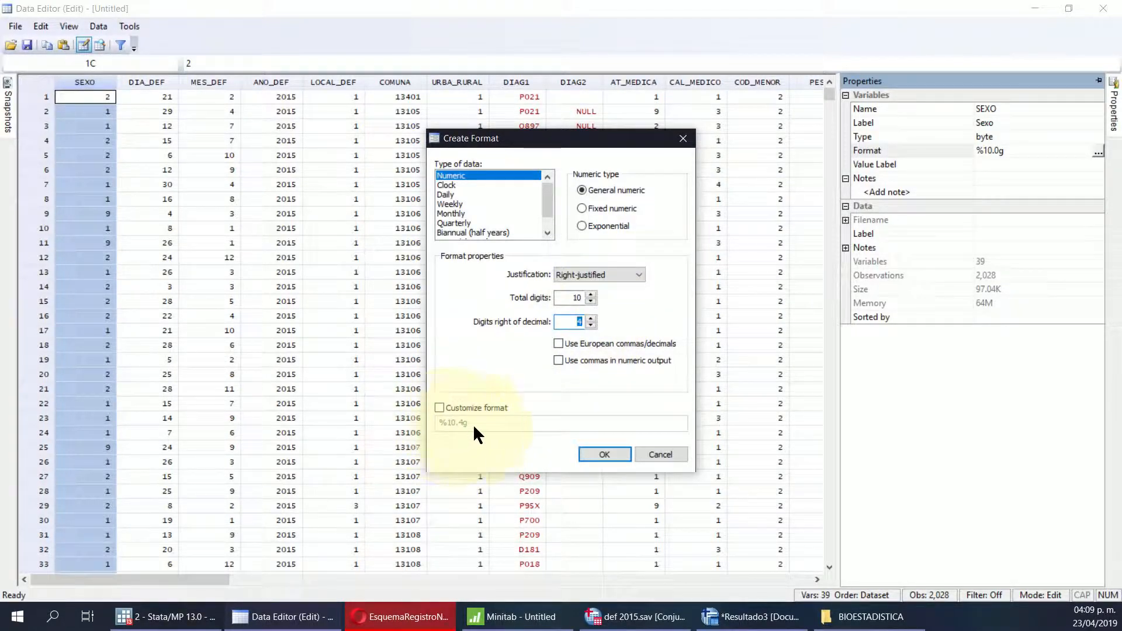
{"action": "left_click", "coordinate": [590, 325]}
{"action": "left_click", "coordinate": [590, 325]}
{"action": "left_click", "coordinate": [590, 325]}
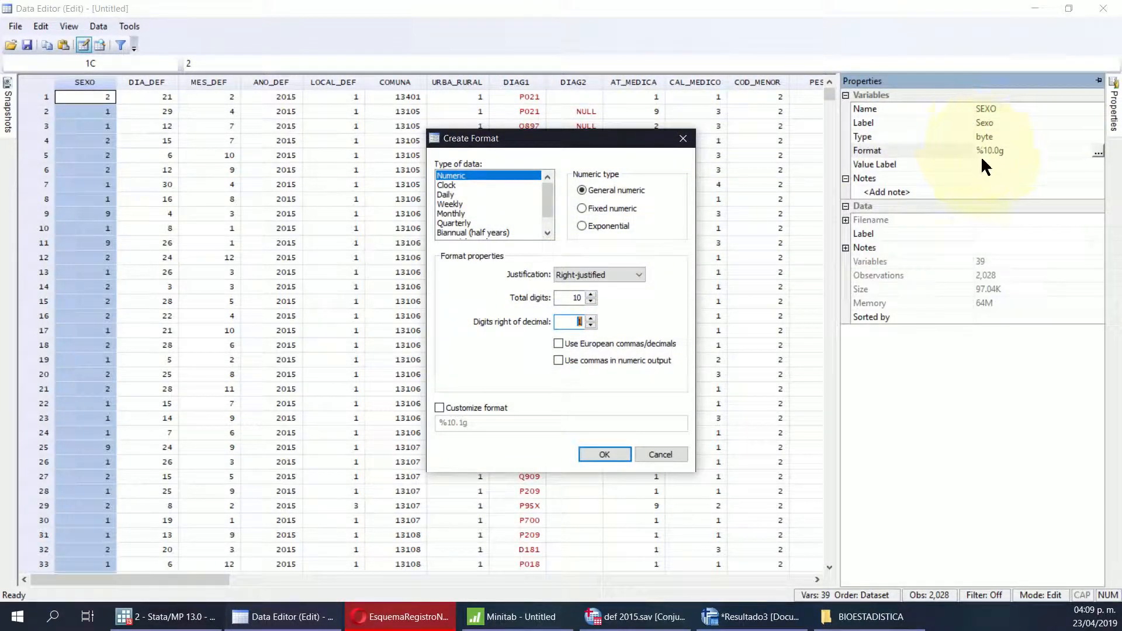
Step: Check the Fixed numeric and Exponential codes again, return to General numeric, and apply the %10.1g format to SEXO
{"action": "left_click", "coordinate": [612, 209]}
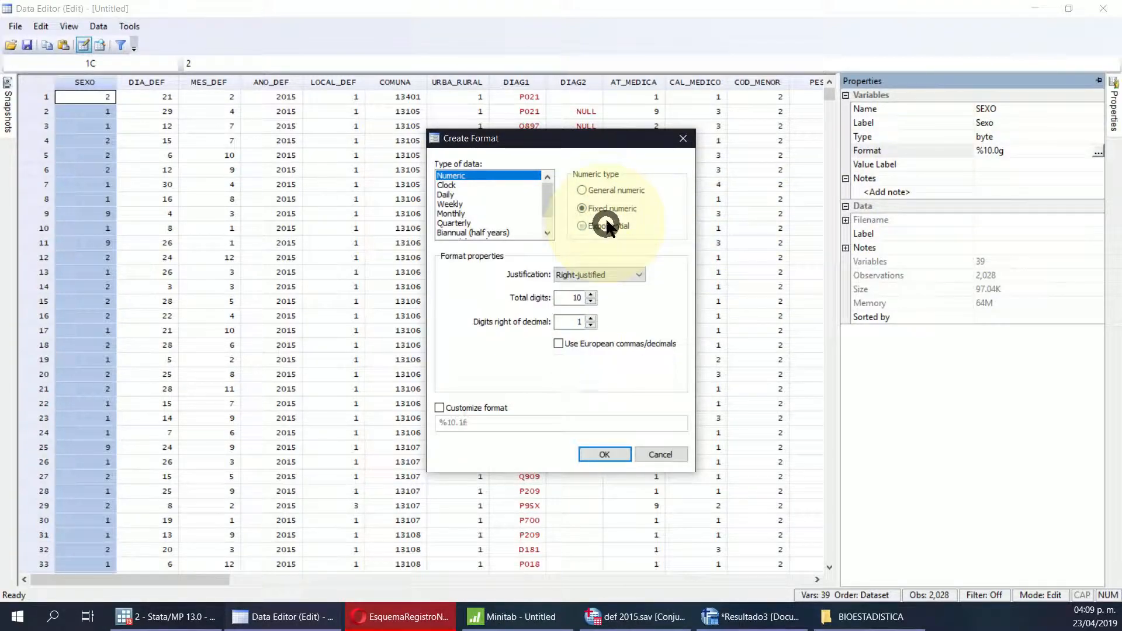
{"action": "left_click", "coordinate": [609, 225]}
{"action": "left_click", "coordinate": [614, 191]}
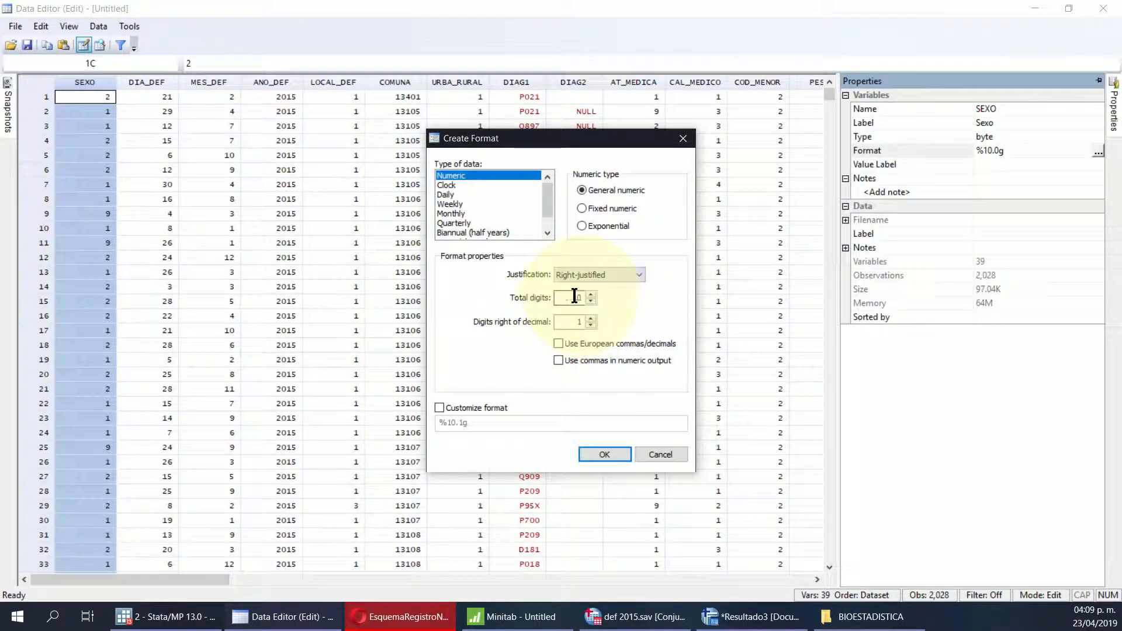
{"action": "left_click", "coordinate": [604, 455]}
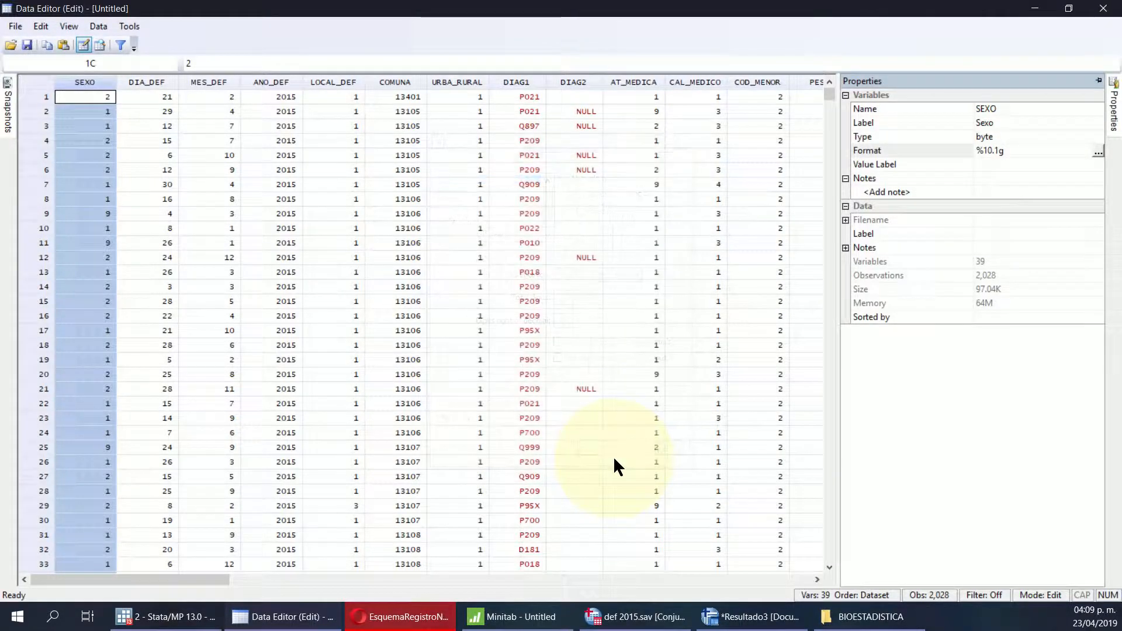
Step: Set the SEXO variable's format to 2 digits right of the decimal (%10.2g) and apply it
{"action": "left_click", "coordinate": [97, 96]}
{"action": "left_click", "coordinate": [100, 84]}
{"action": "left_click", "coordinate": [96, 99]}
{"action": "left_click", "coordinate": [91, 82]}
{"action": "left_click", "coordinate": [88, 100]}
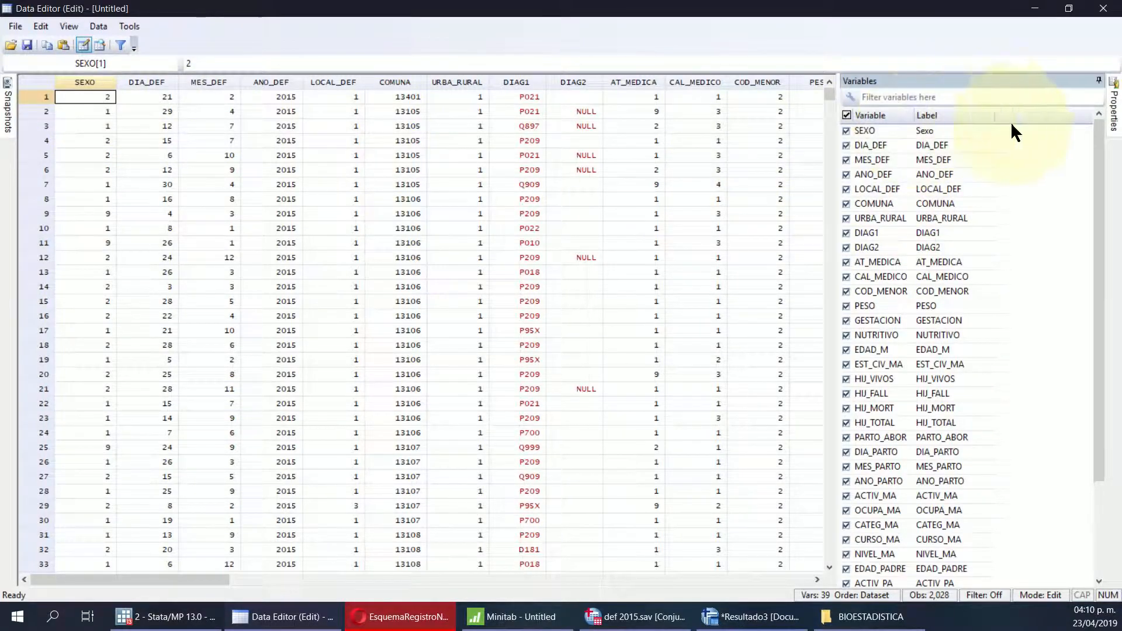
{"action": "left_click", "coordinate": [1115, 108]}
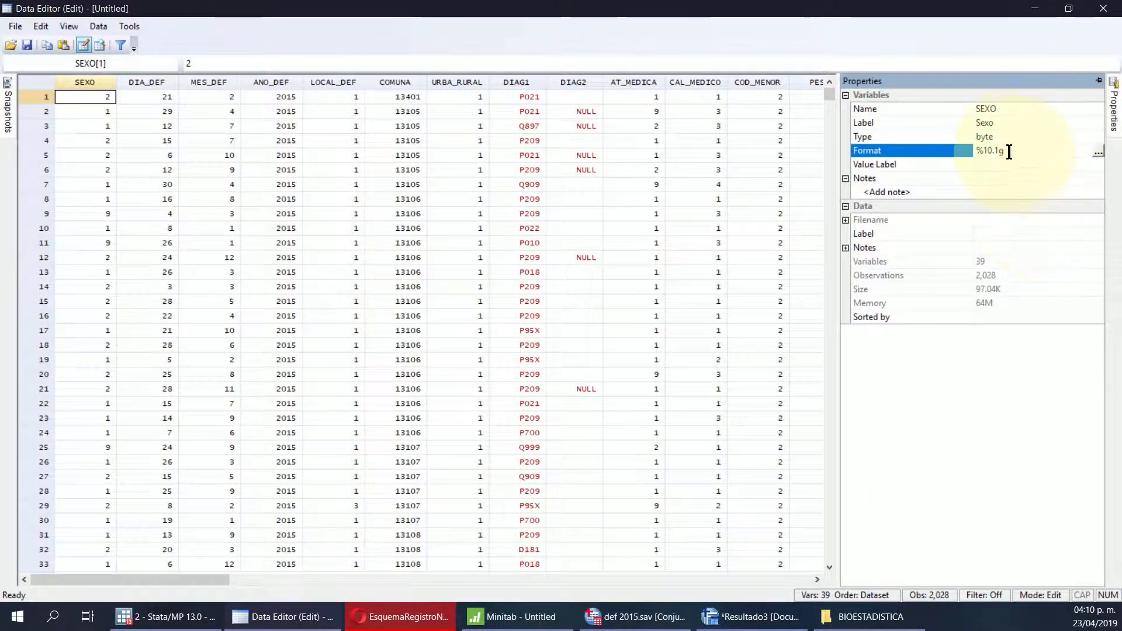
{"action": "left_click", "coordinate": [1097, 153]}
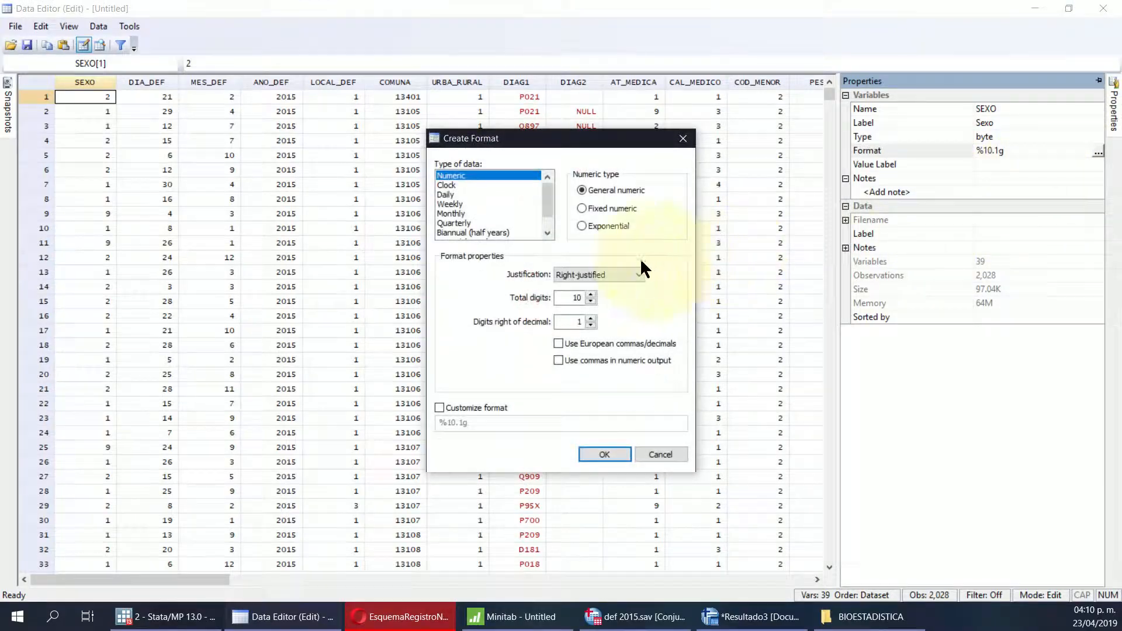
{"action": "left_click", "coordinate": [591, 319]}
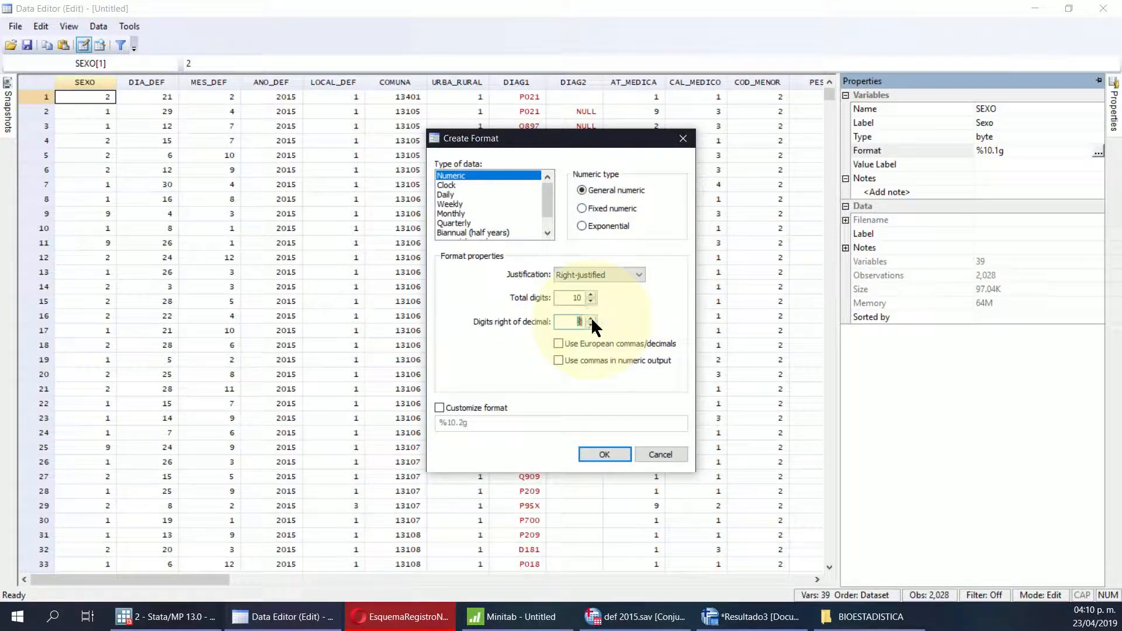
{"action": "left_click", "coordinate": [604, 454]}
Step: Enter the test values 2.2 in row 1 and 3 in row 2 of the SEXO column
{"action": "type", "text": "2.22"}
{"action": "left_click", "coordinate": [66, 109]}
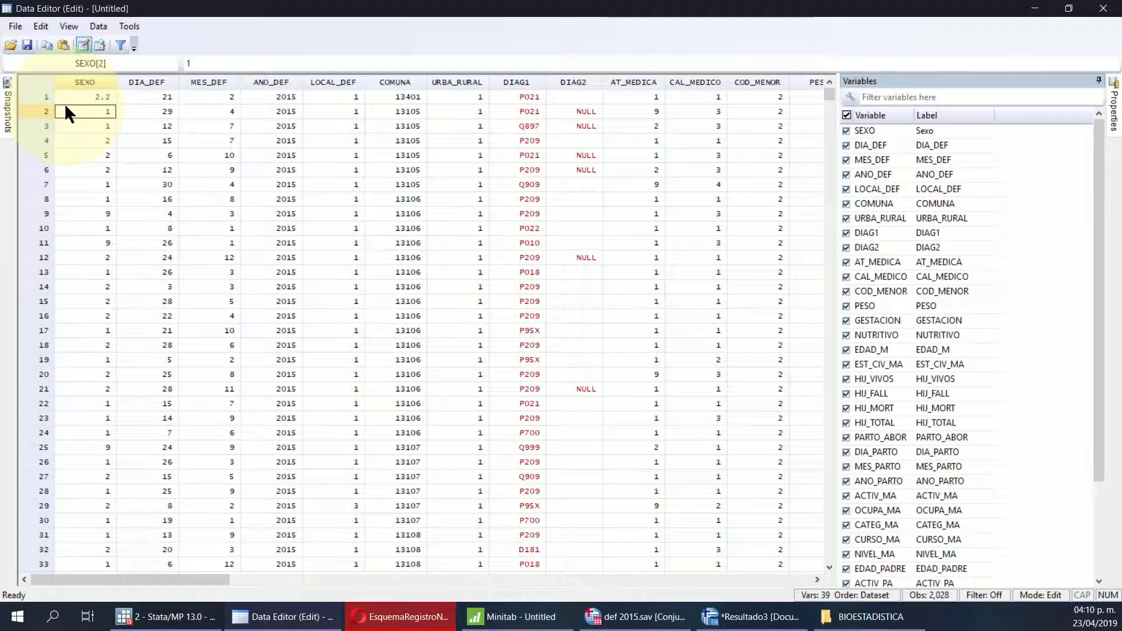
{"action": "type", "text": "3"}
{"action": "key", "text": "Return"}
{"action": "double_click", "coordinate": [91, 108]}
{"action": "key", "text": "Escape"}
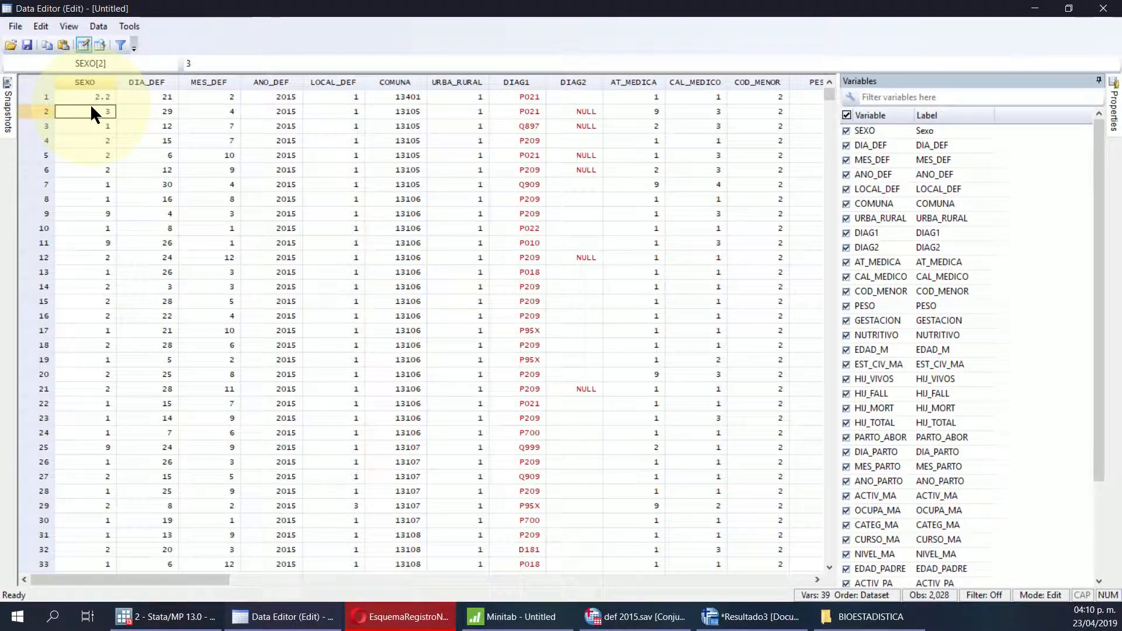
{"action": "left_click", "coordinate": [94, 96]}
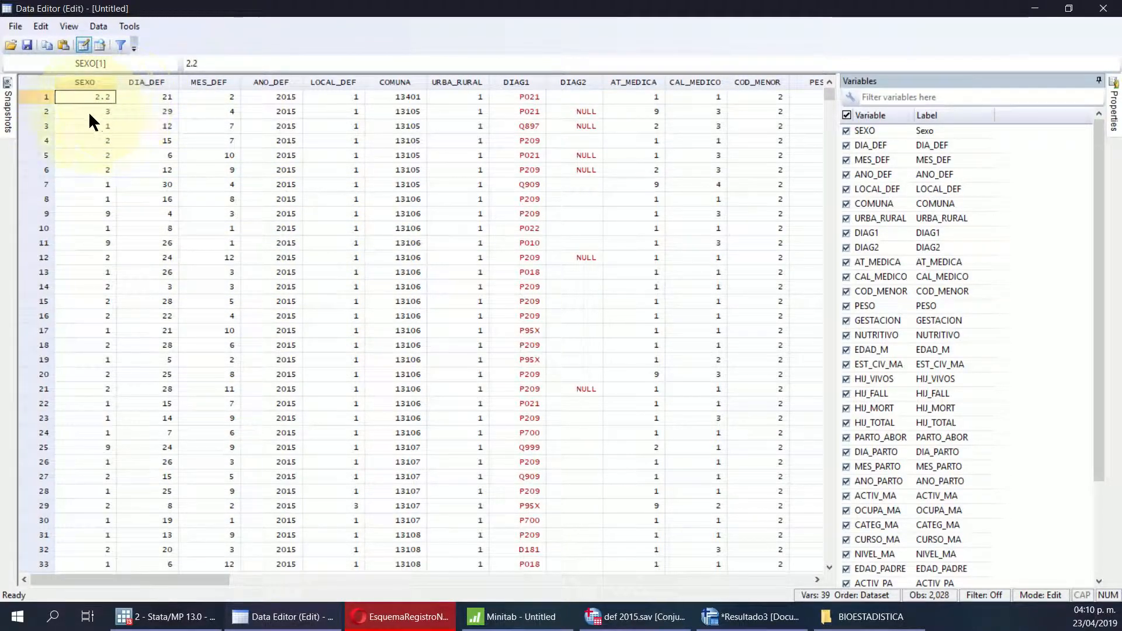
{"action": "left_click", "coordinate": [98, 113]}
Step: Set the SEXO variable's format to 0 digits right of the decimal (%10.0g) and apply it
{"action": "left_click", "coordinate": [93, 85]}
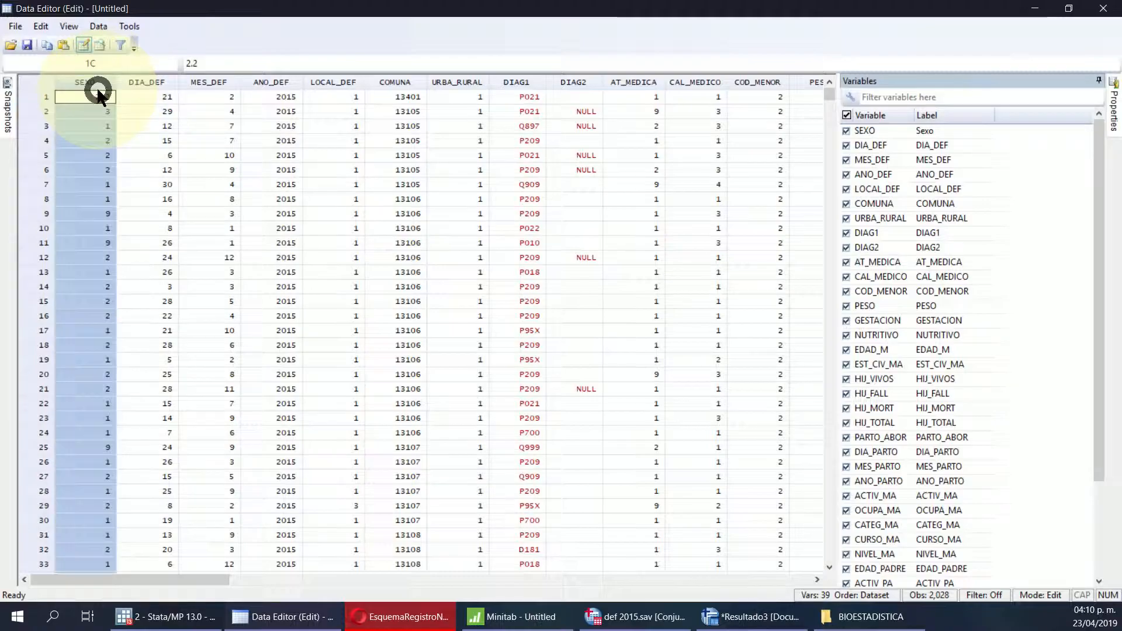
{"action": "left_click", "coordinate": [91, 106]}
{"action": "left_click", "coordinate": [97, 97]}
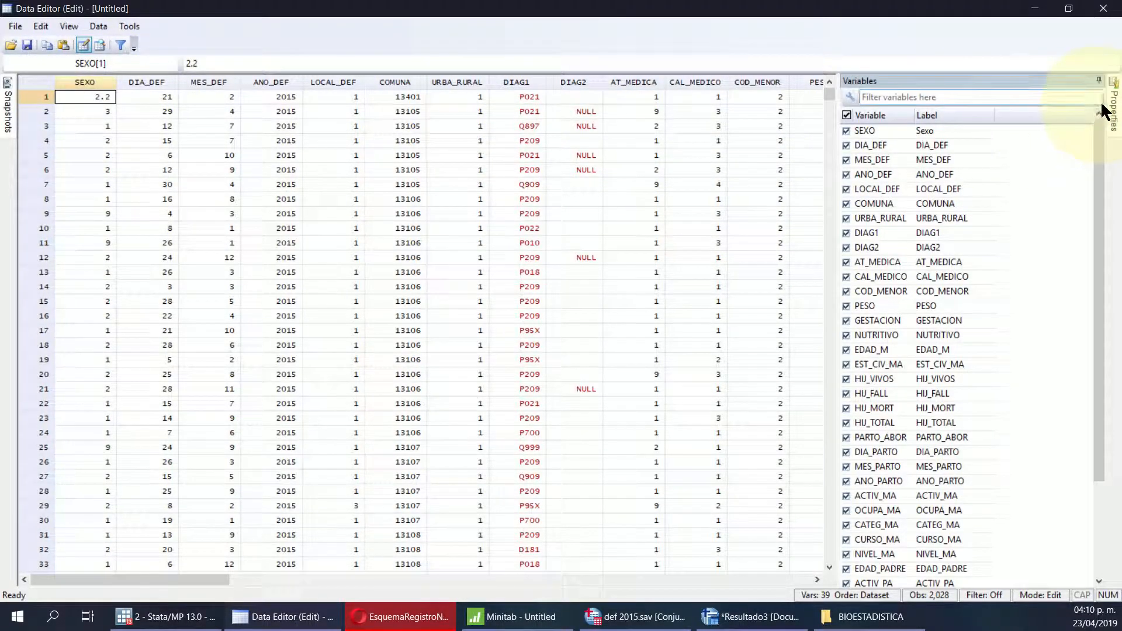
{"action": "left_click", "coordinate": [1114, 108]}
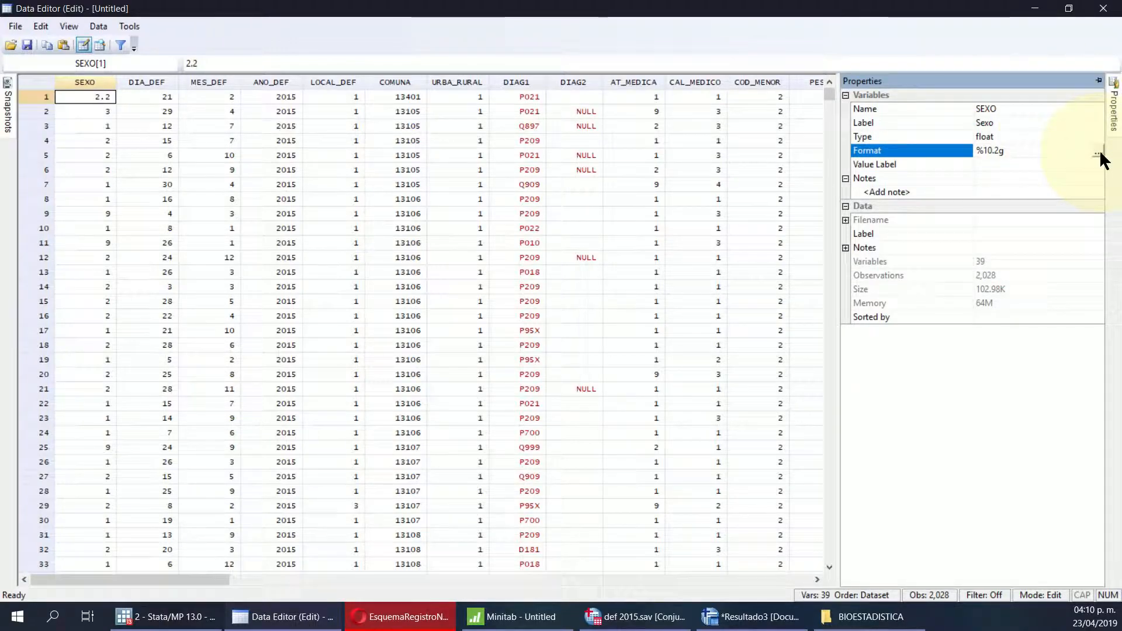
{"action": "left_click", "coordinate": [1074, 151]}
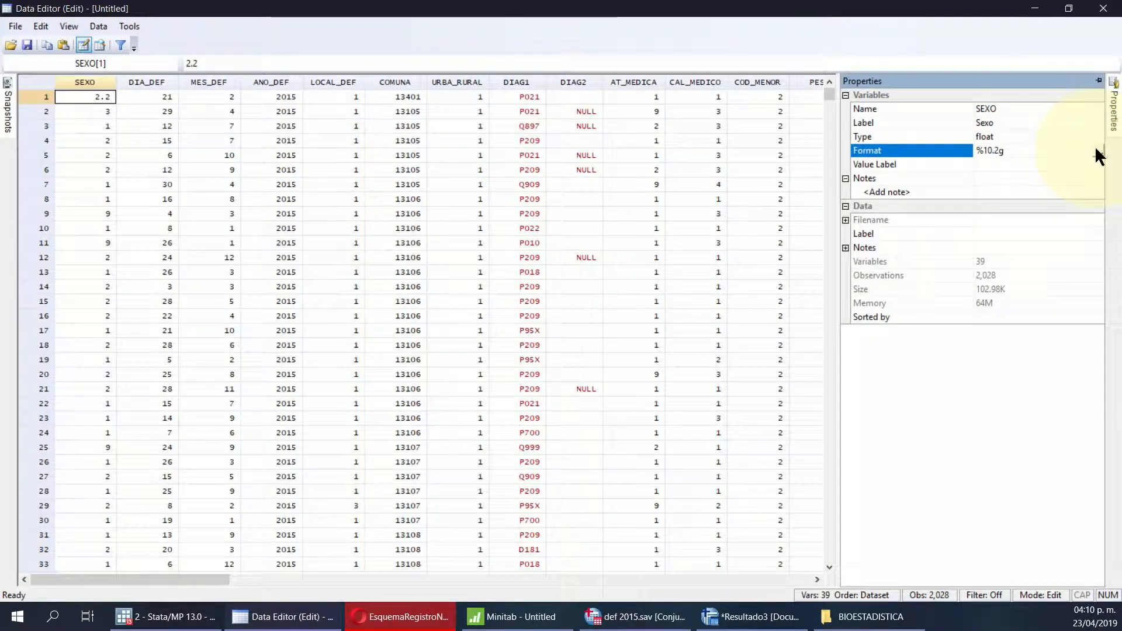
{"action": "left_click", "coordinate": [1099, 155]}
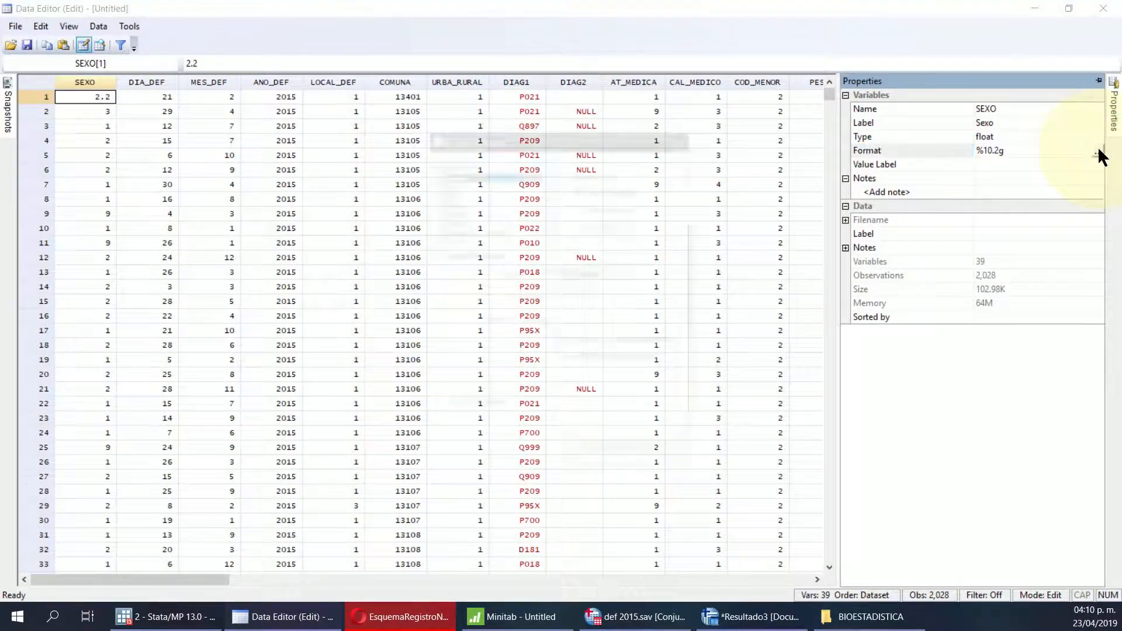
{"action": "left_click", "coordinate": [591, 325]}
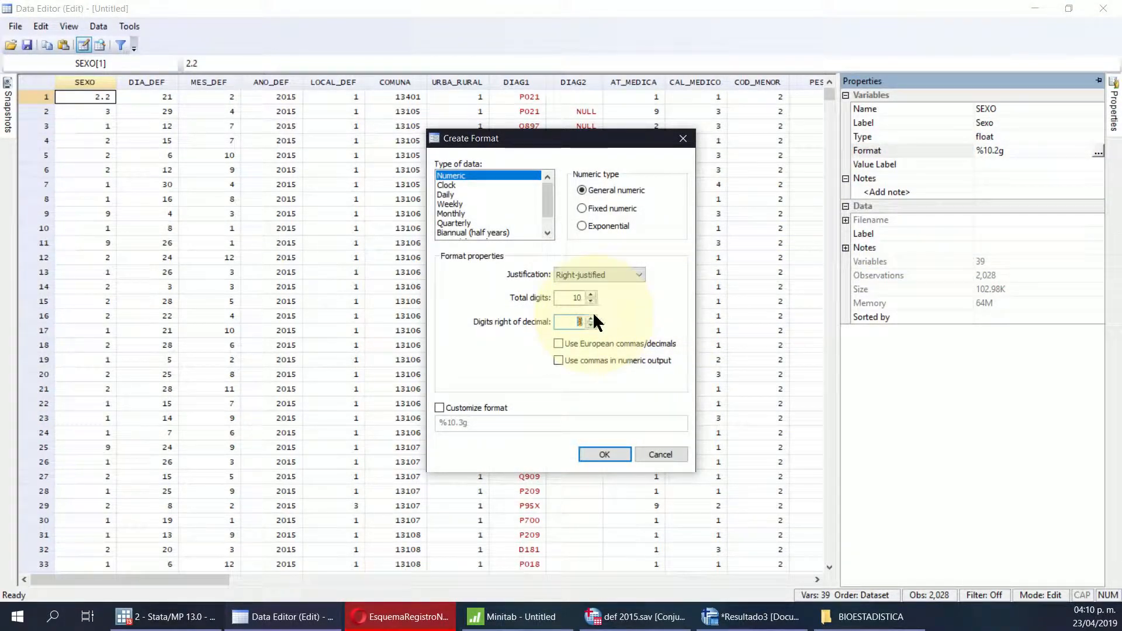
{"action": "left_click", "coordinate": [590, 325]}
{"action": "left_click", "coordinate": [589, 324]}
{"action": "left_click", "coordinate": [590, 324]}
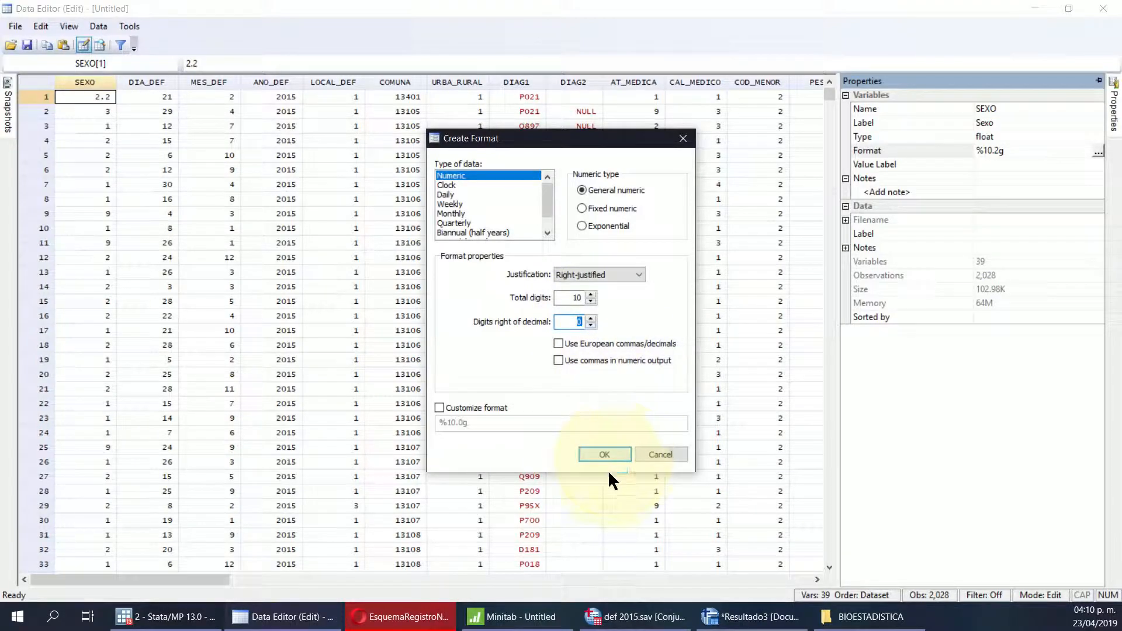
{"action": "left_click", "coordinate": [605, 456]}
Step: Replace the SEXO values in rows 1 and 2 with 2
{"action": "left_click", "coordinate": [90, 106]}
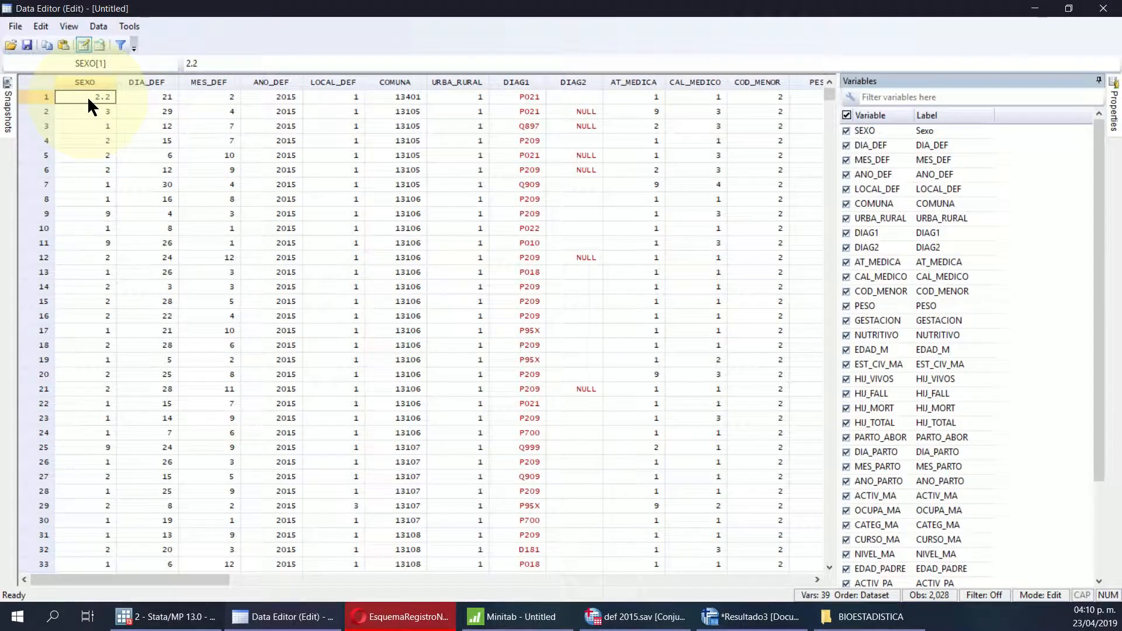
{"action": "key", "text": "Return"}
{"action": "type", "text": "2"}
{"action": "key", "text": "Return"}
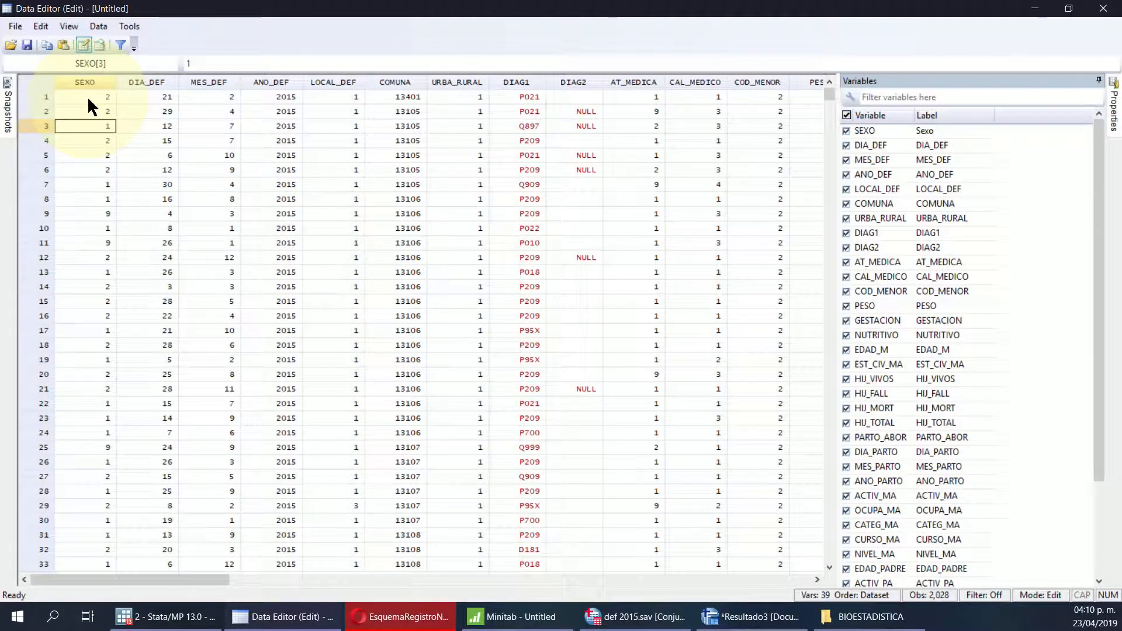
Step: Open the value label manager for the SEXO variable and start a new label named Sexo
{"action": "mouse_move", "coordinate": [1117, 122]}
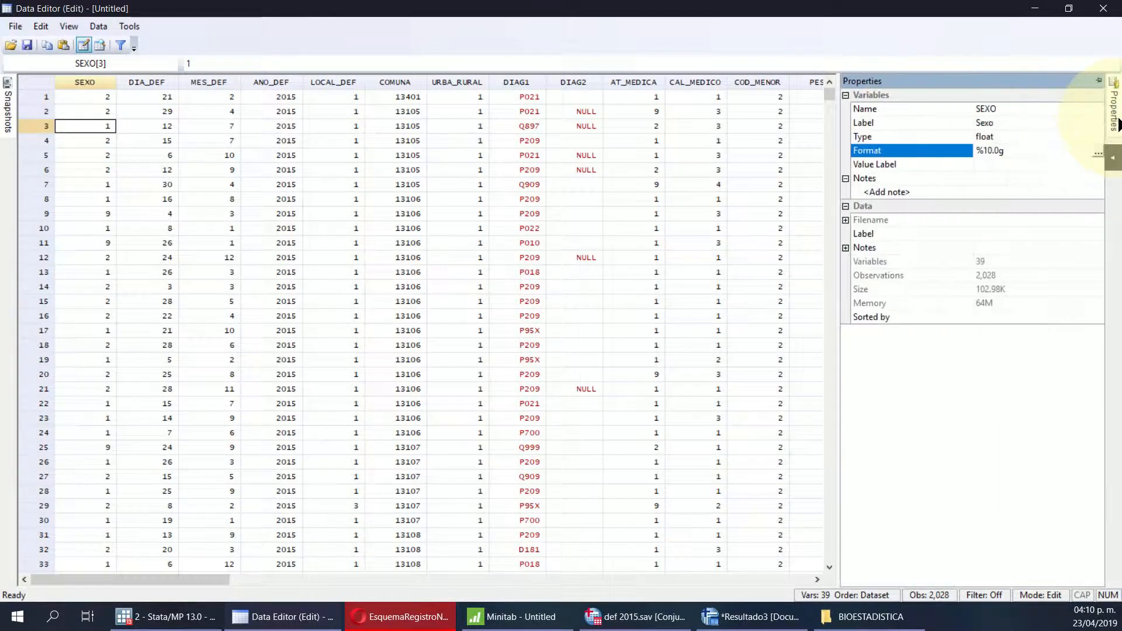
{"action": "left_click", "coordinate": [998, 163]}
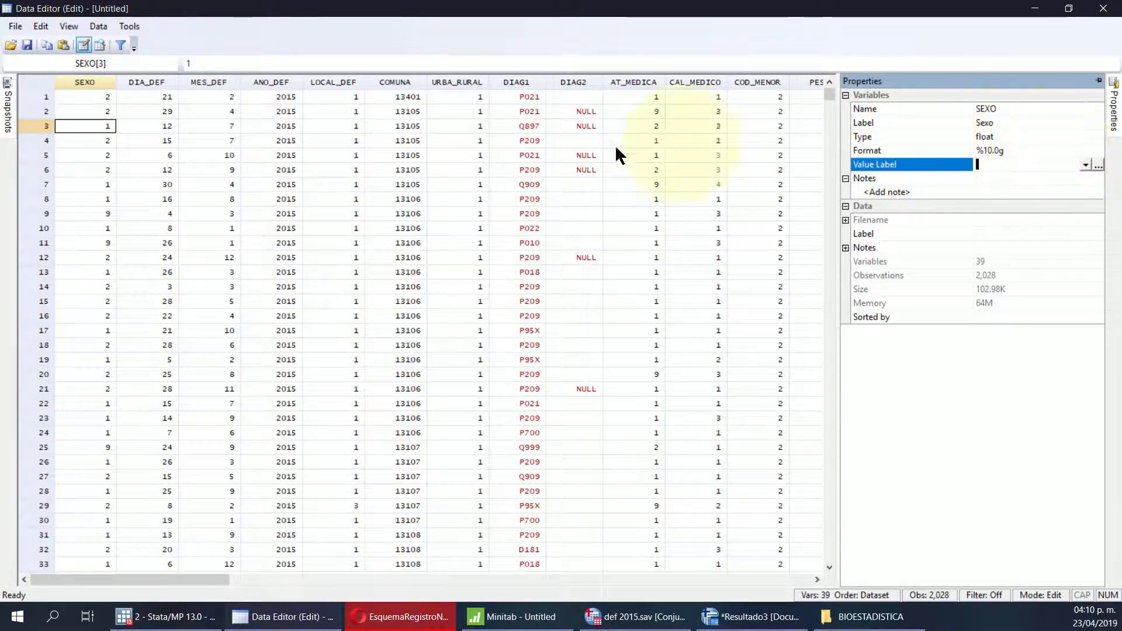
{"action": "left_click", "coordinate": [95, 81]}
{"action": "left_click", "coordinate": [1099, 165]}
{"action": "left_click_drag", "start_coordinate": [1008, 230], "coordinate": [541, 133]}
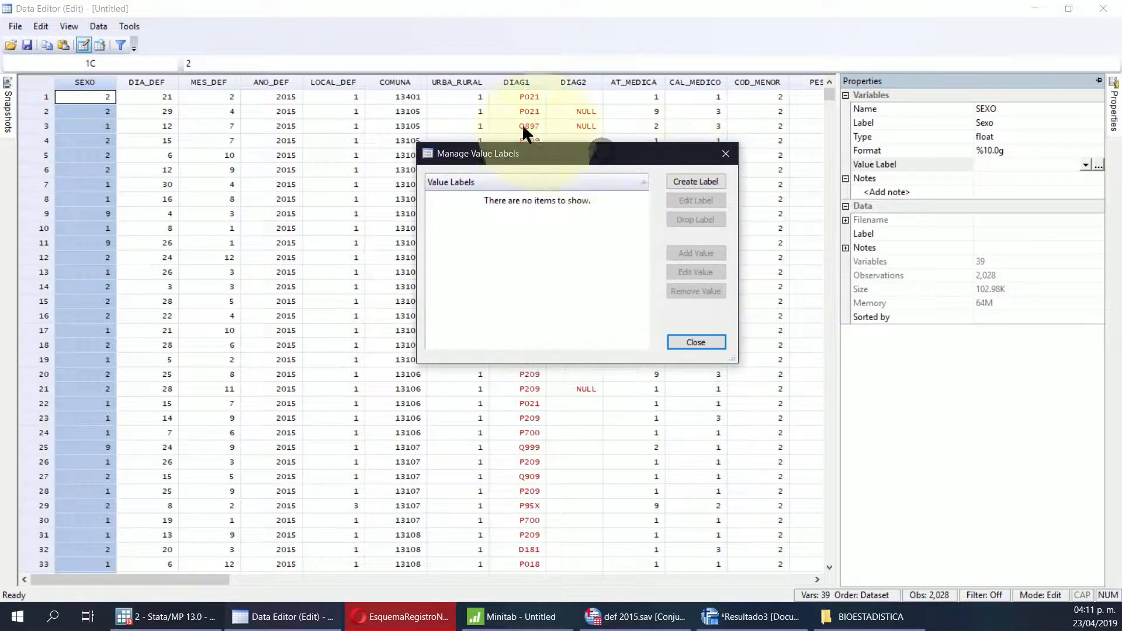
{"action": "left_click", "coordinate": [709, 183]}
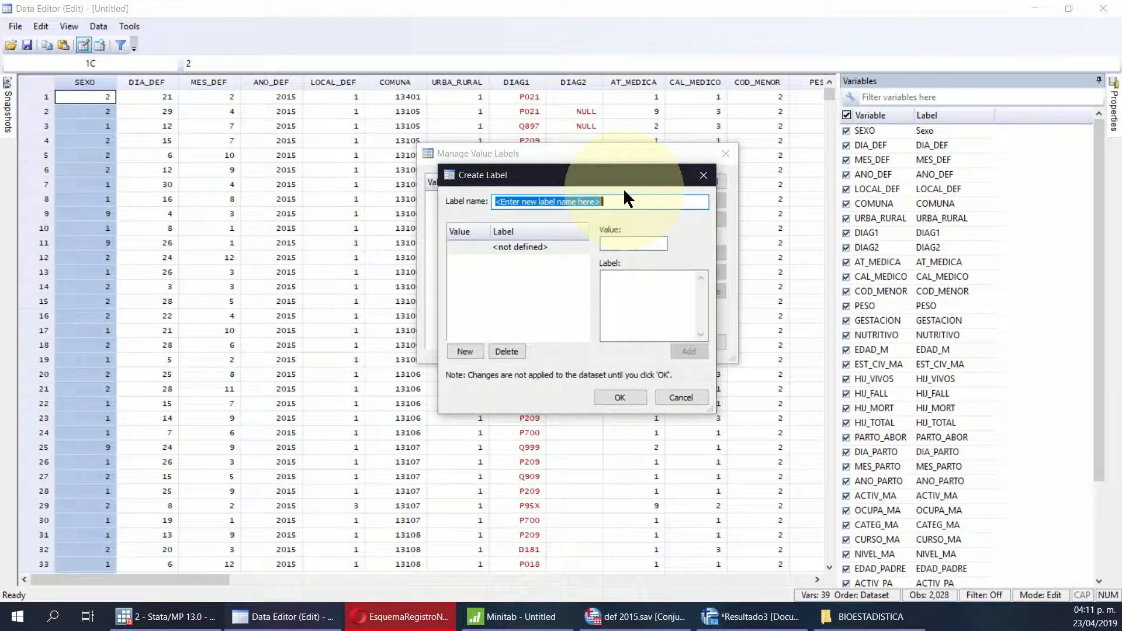
{"action": "type", "text": "Sex"}
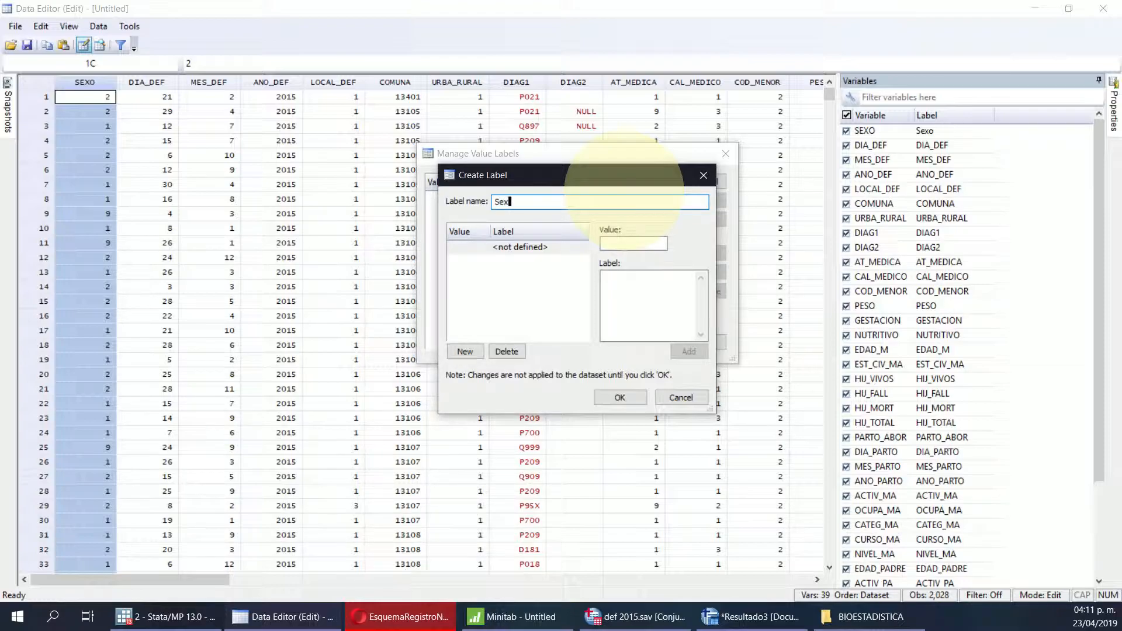
{"action": "type", "text": "o"}
Step: Add the values 1 = Masculino and 2 = Femenino to the label, save it and close the value label manager
{"action": "left_click", "coordinate": [640, 243]}
{"action": "type", "text": "1"}
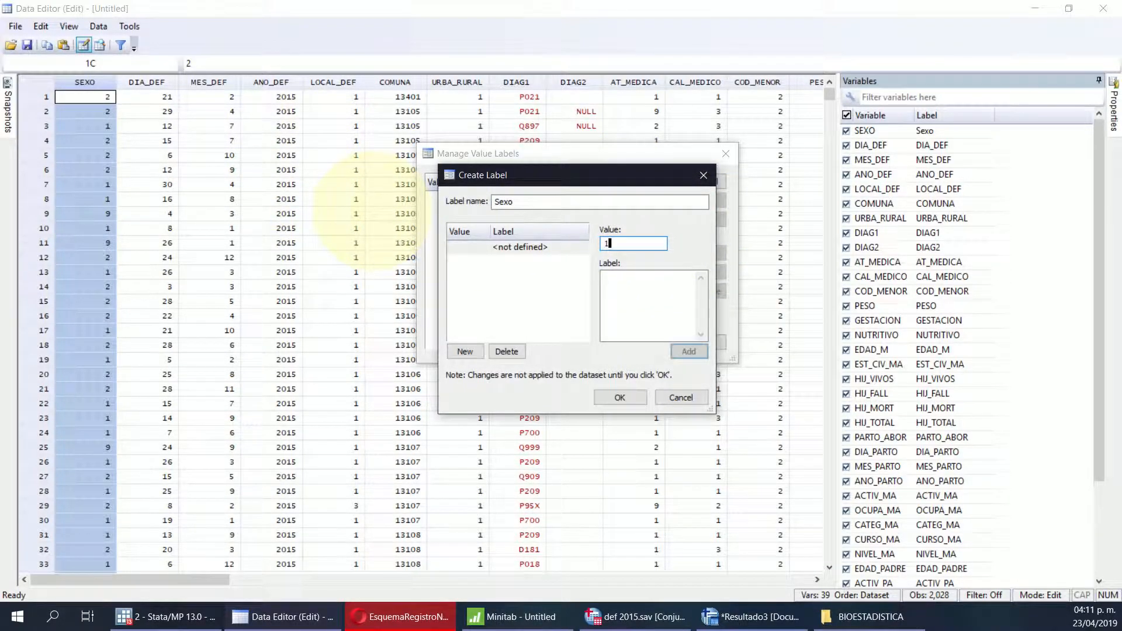
{"action": "left_click", "coordinate": [648, 285]}
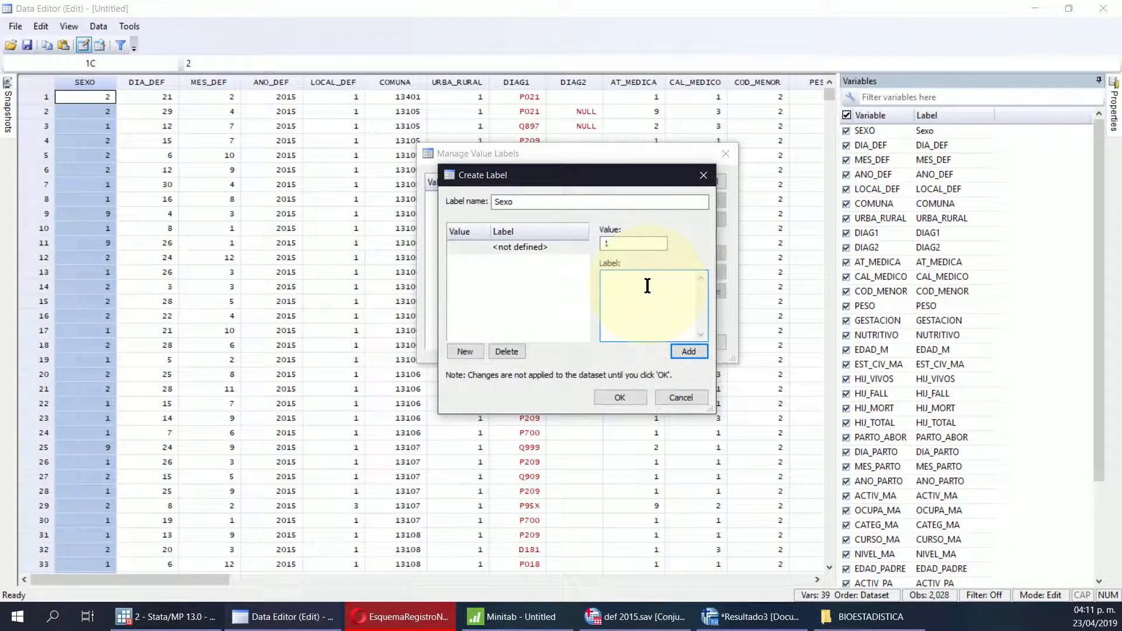
{"action": "type", "text": "Masculino"}
{"action": "key", "text": "Return"}
{"action": "type", "text": "2"}
{"action": "key", "text": "Tab"}
{"action": "type", "text": "Femenino"}
{"action": "left_click", "coordinate": [688, 351]}
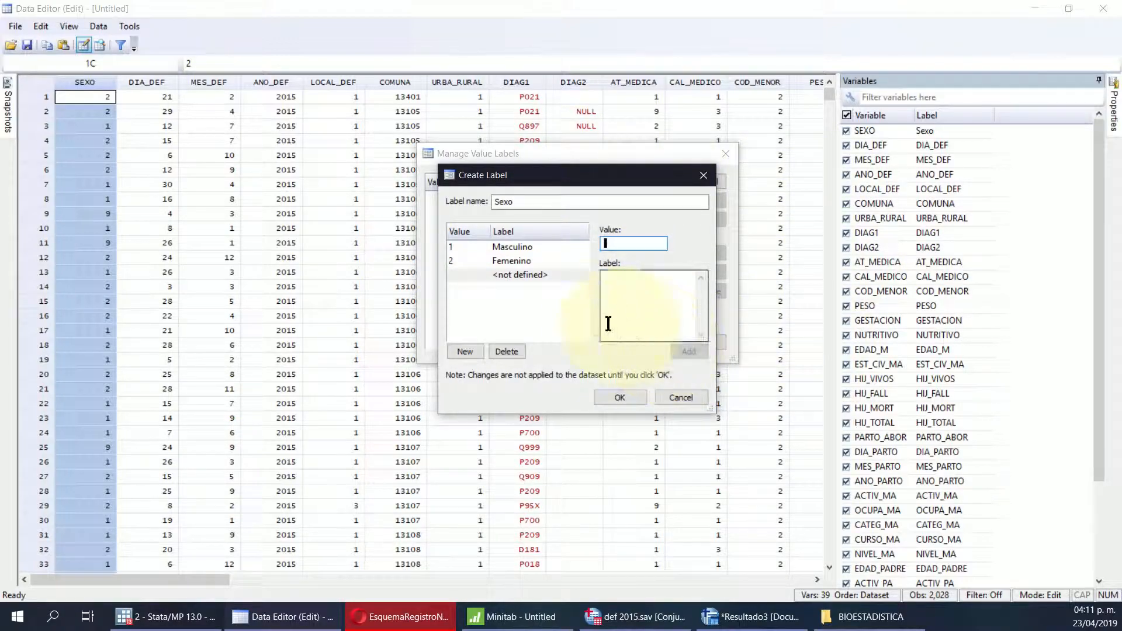
{"action": "left_click", "coordinate": [617, 395]}
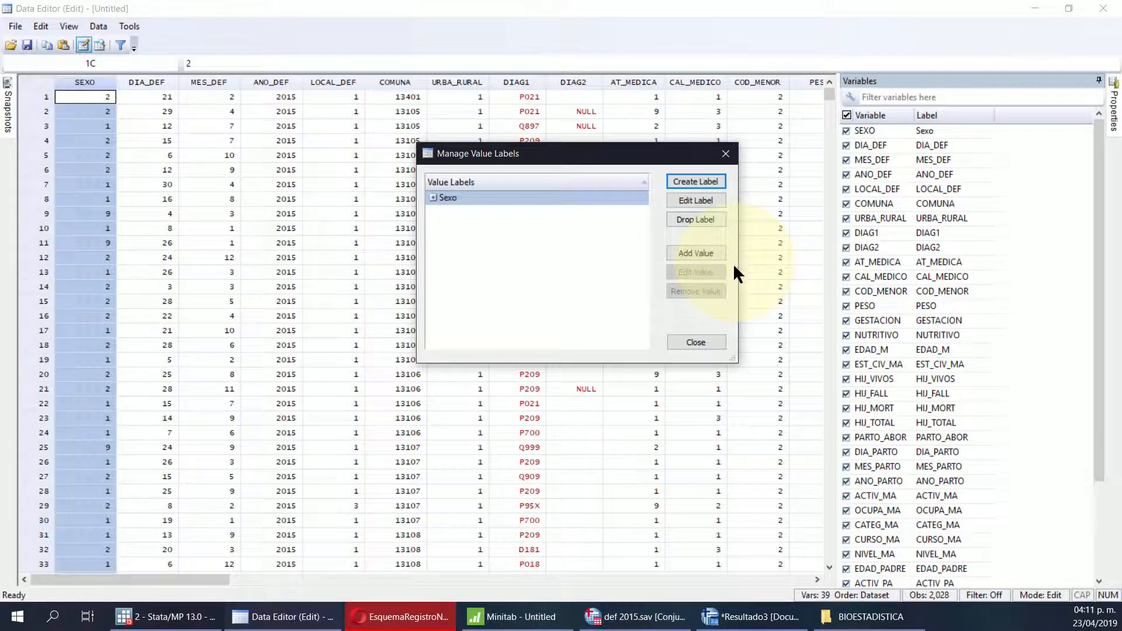
{"action": "left_click", "coordinate": [695, 342]}
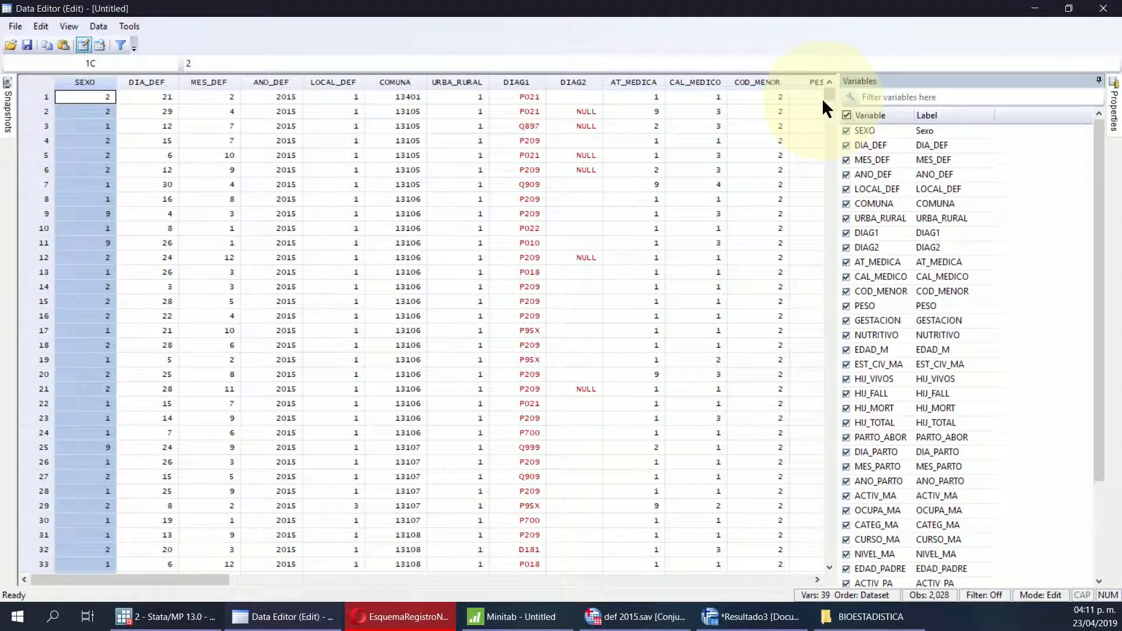
Step: Dock the variable properties and assign the Sexo value label to the SEXO variable
{"action": "left_click", "coordinate": [1103, 81]}
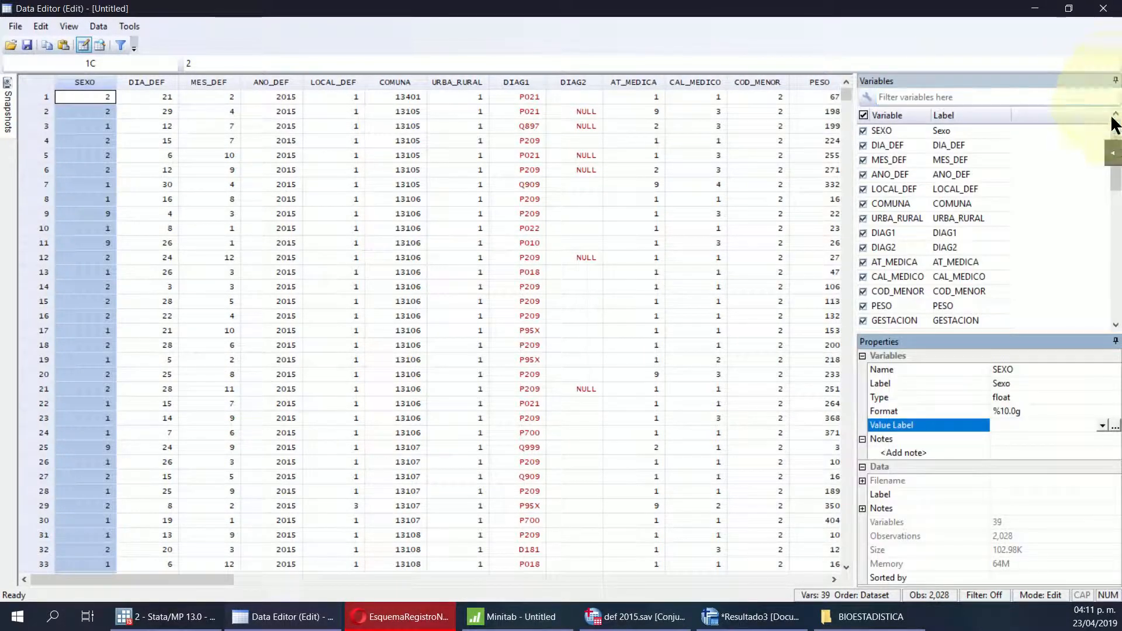
{"action": "left_click", "coordinate": [1115, 80]}
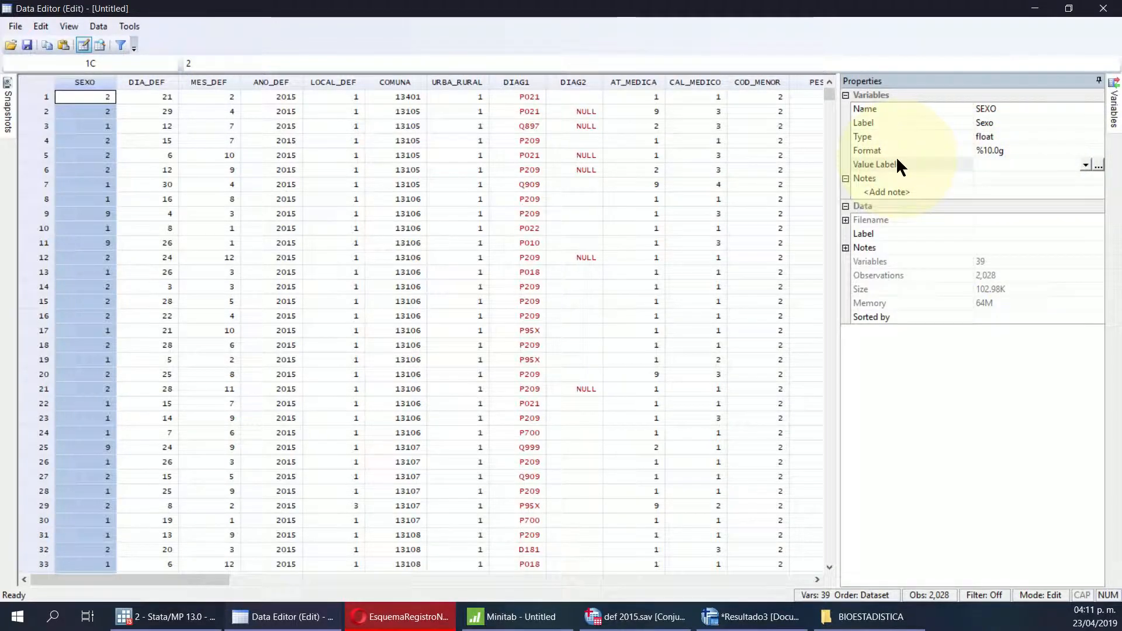
{"action": "left_click", "coordinate": [1085, 165]}
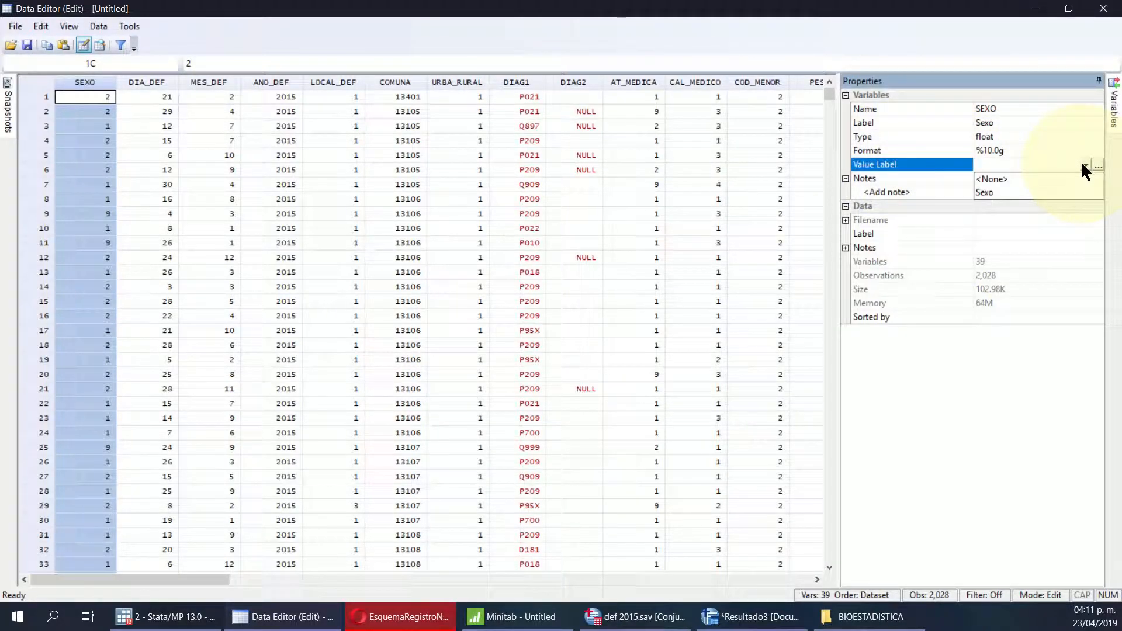
{"action": "left_click", "coordinate": [1086, 165]}
{"action": "left_click", "coordinate": [1086, 165]}
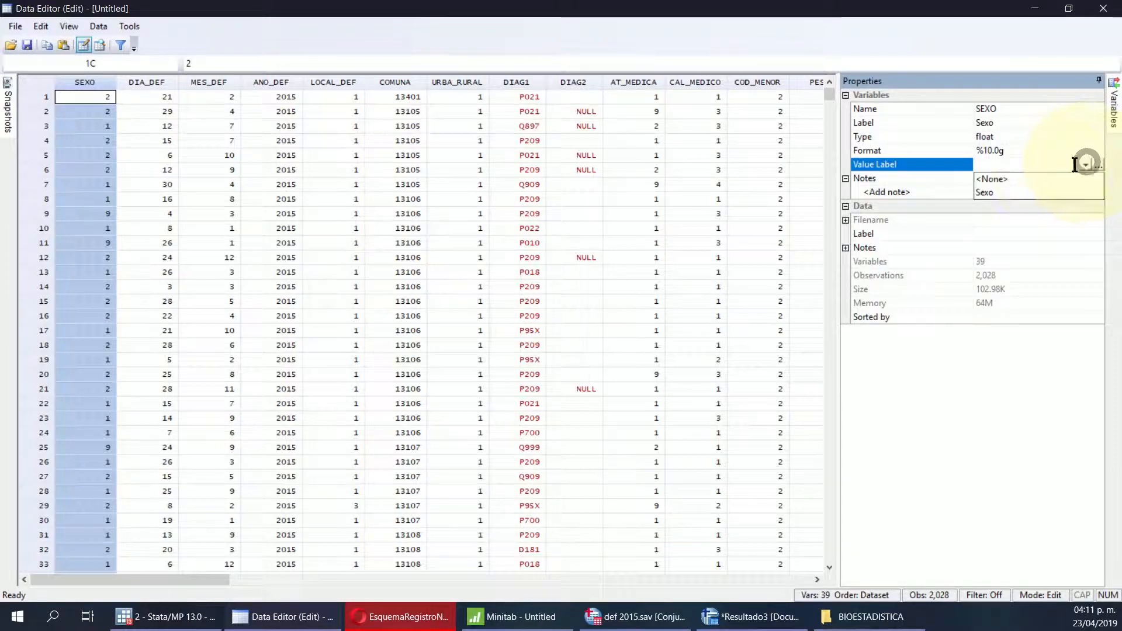
{"action": "left_click", "coordinate": [1000, 192]}
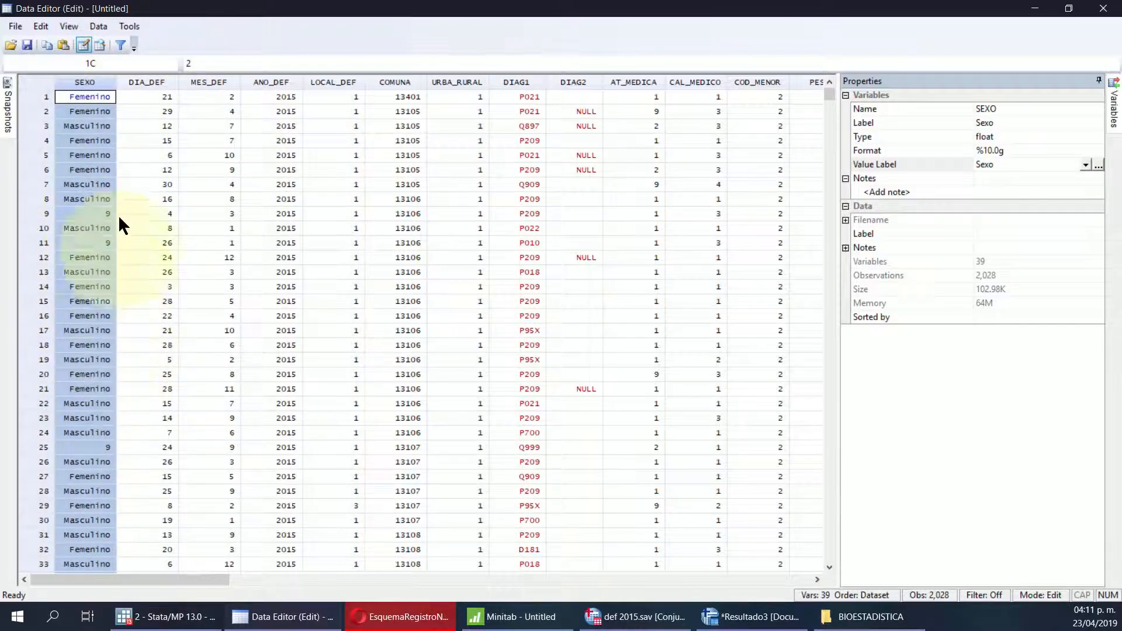
Step: Check the SEXO column for unlabelled codes and clear the SEXO value in row 9
{"action": "scroll", "coordinate": [81, 377], "scroll_direction": "down", "scroll_amount": 5}
{"action": "scroll", "coordinate": [82, 426], "scroll_direction": "up", "scroll_amount": 3}
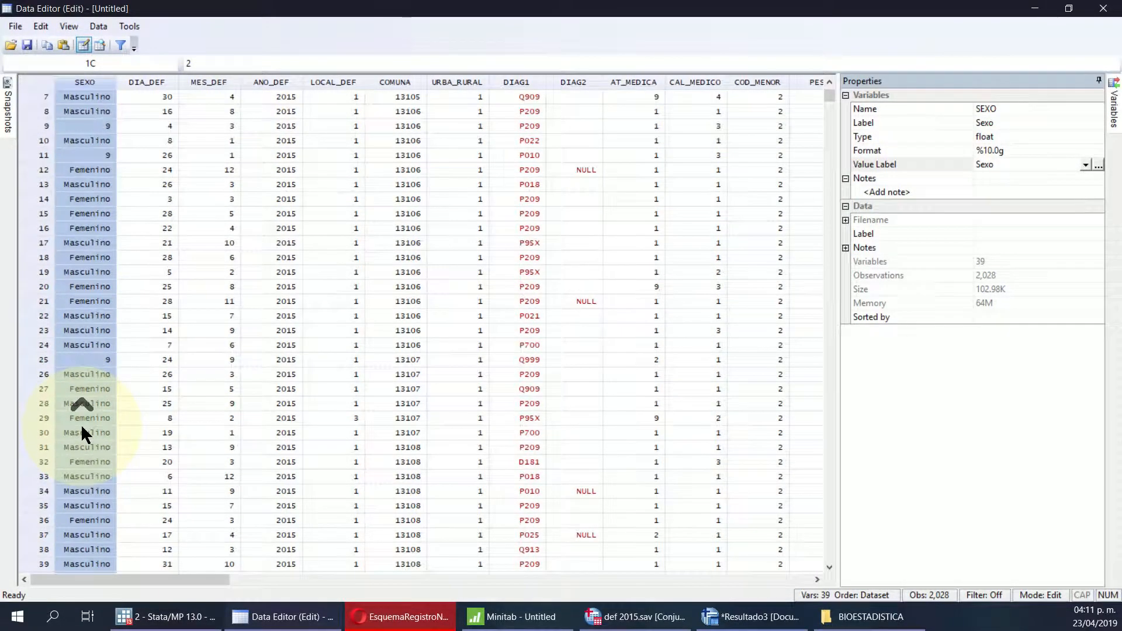
{"action": "scroll", "coordinate": [81, 434], "scroll_direction": "up", "scroll_amount": 2}
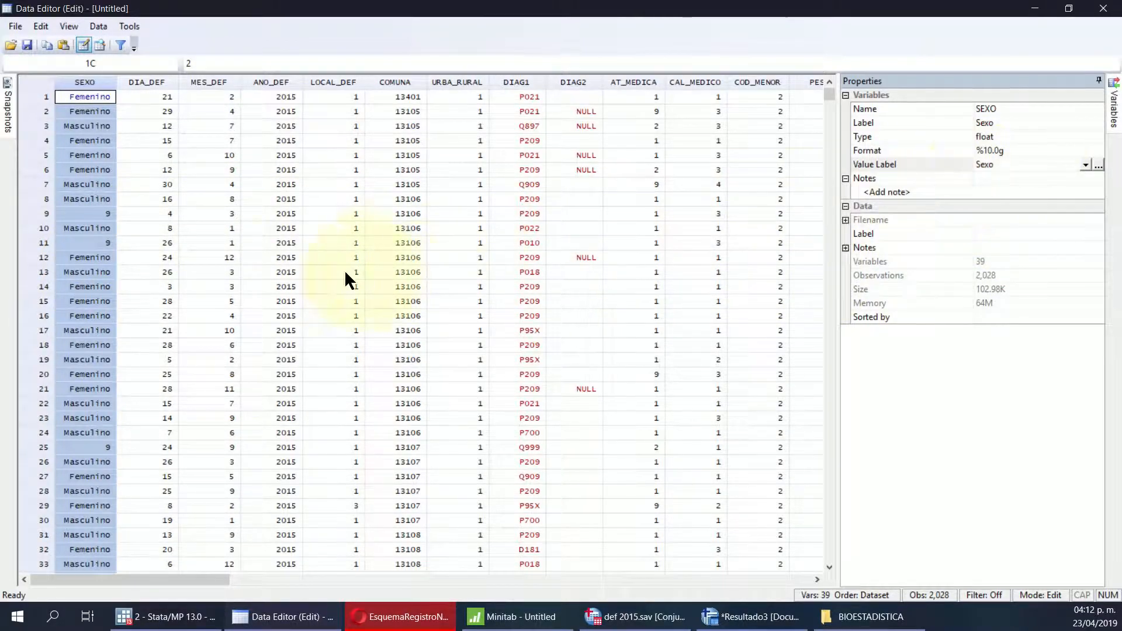
{"action": "left_click", "coordinate": [91, 213]}
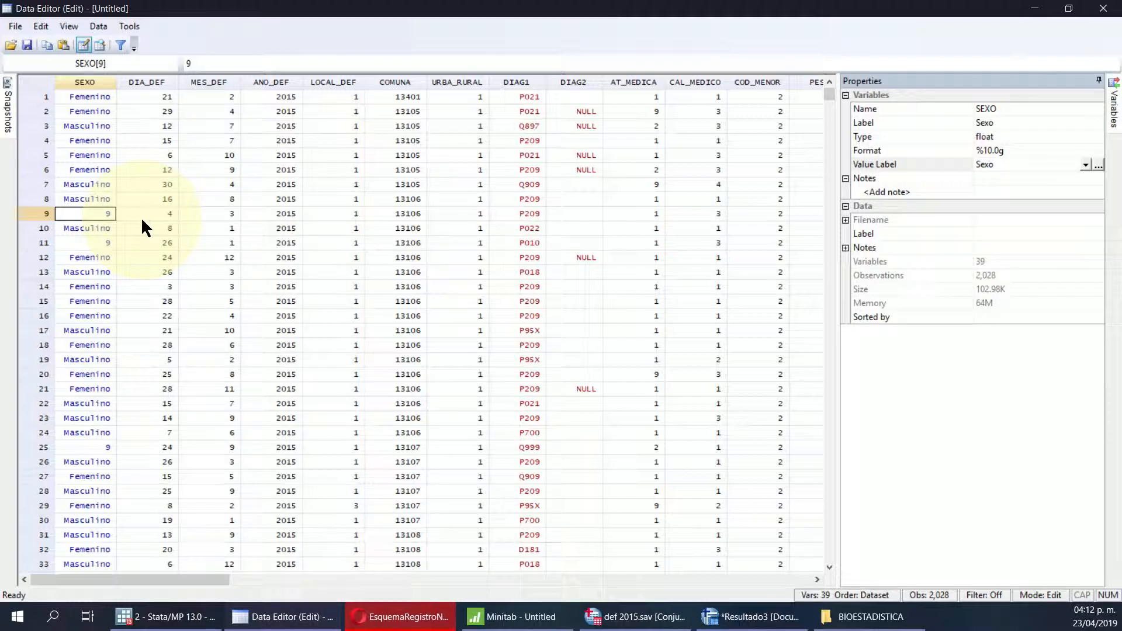
{"action": "key", "text": "Delete"}
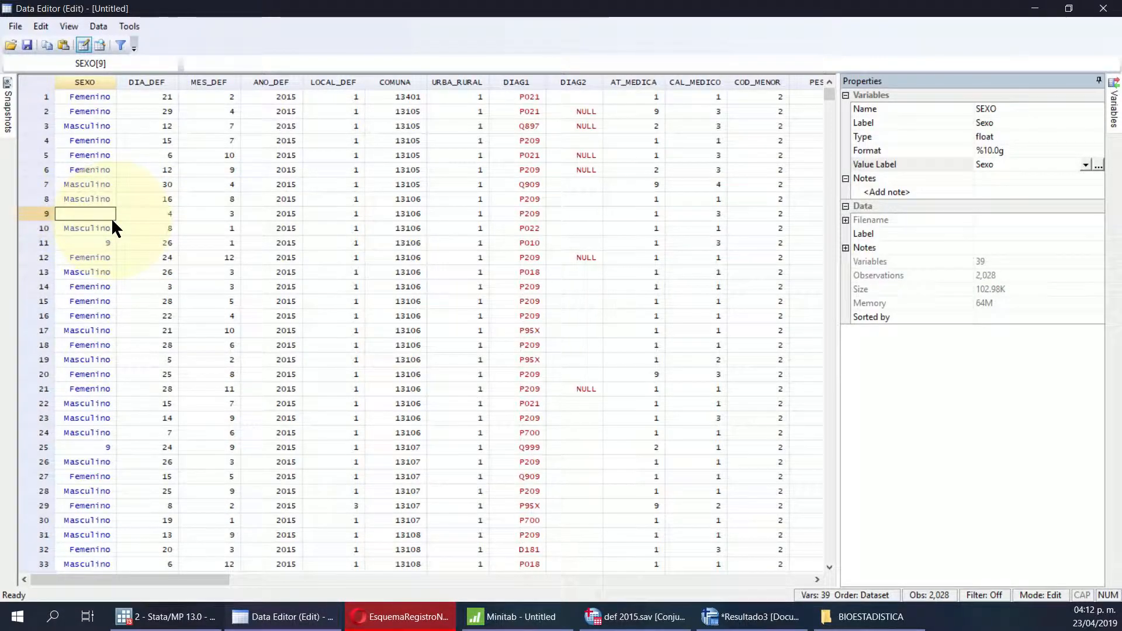
Step: Confirm the missing value in row 9 of the SEXO column and set the cell back to 9
{"action": "key", "text": "Return"}
{"action": "left_click", "coordinate": [105, 215]}
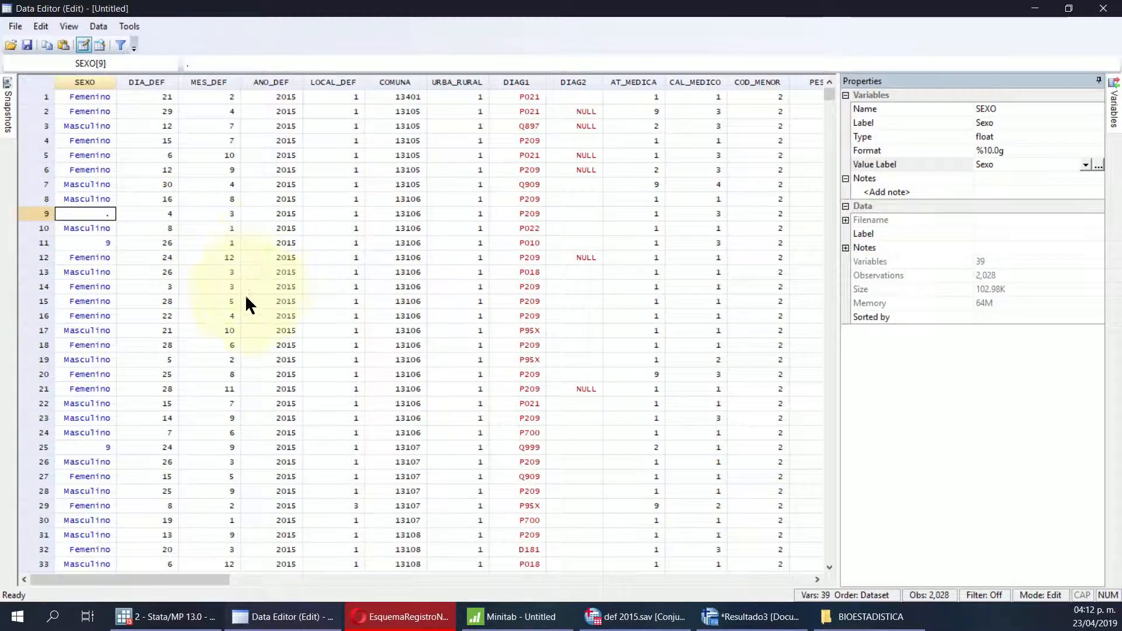
{"action": "type", "text": "9"}
{"action": "key", "text": "Return"}
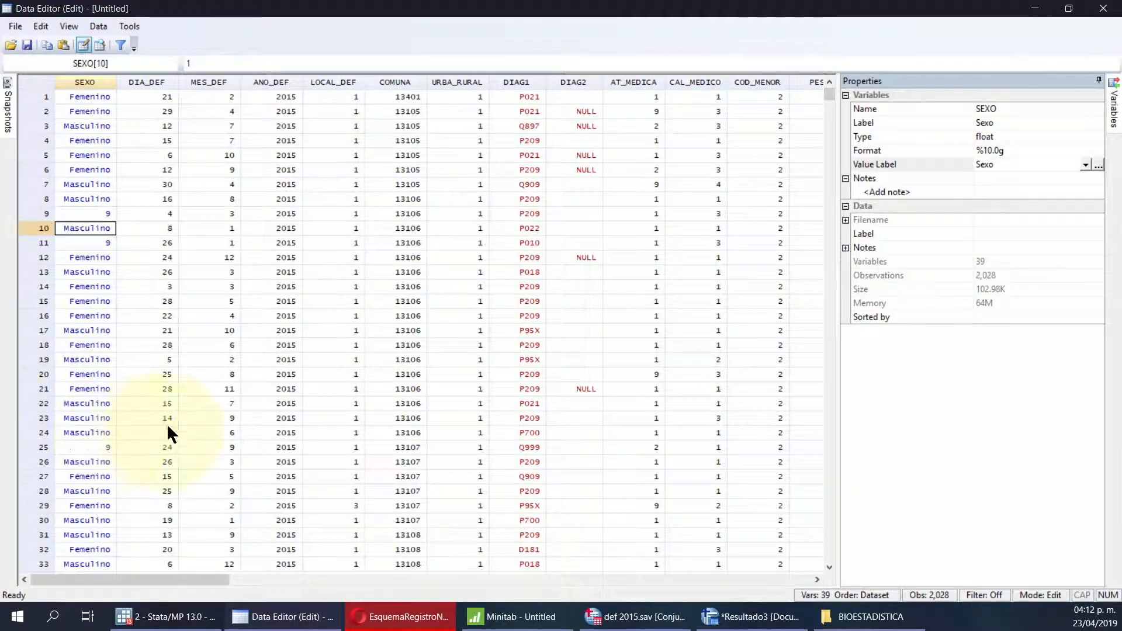
Step: Try the extended missing code .a in row 9 of the SEXO column and restore the cell to 9
{"action": "left_click", "coordinate": [71, 211]}
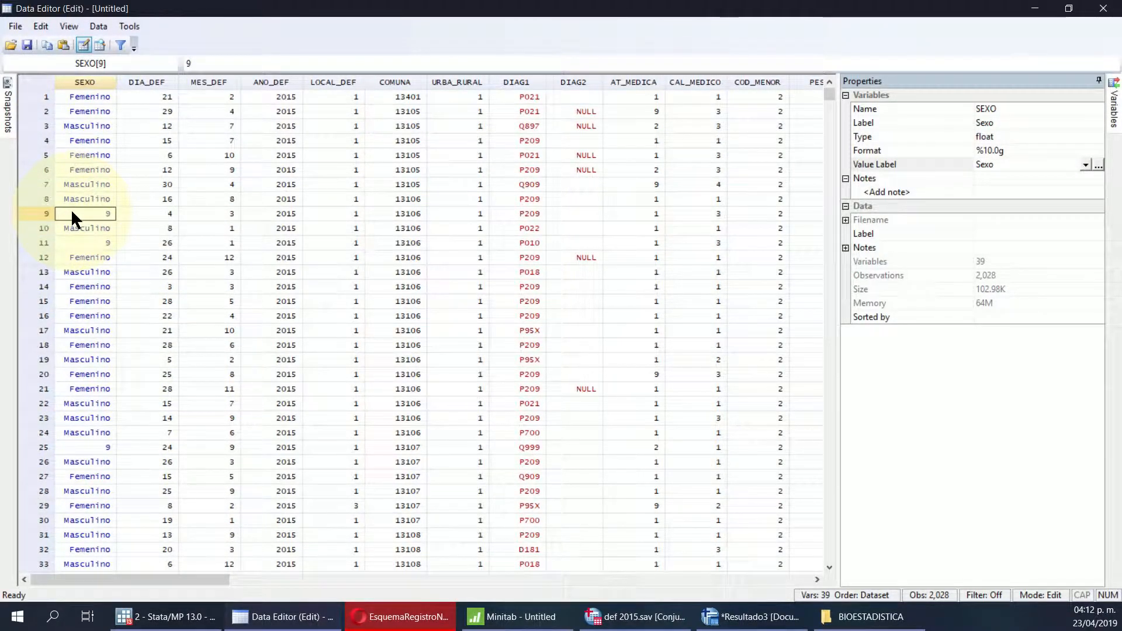
{"action": "type", "text": ".a"}
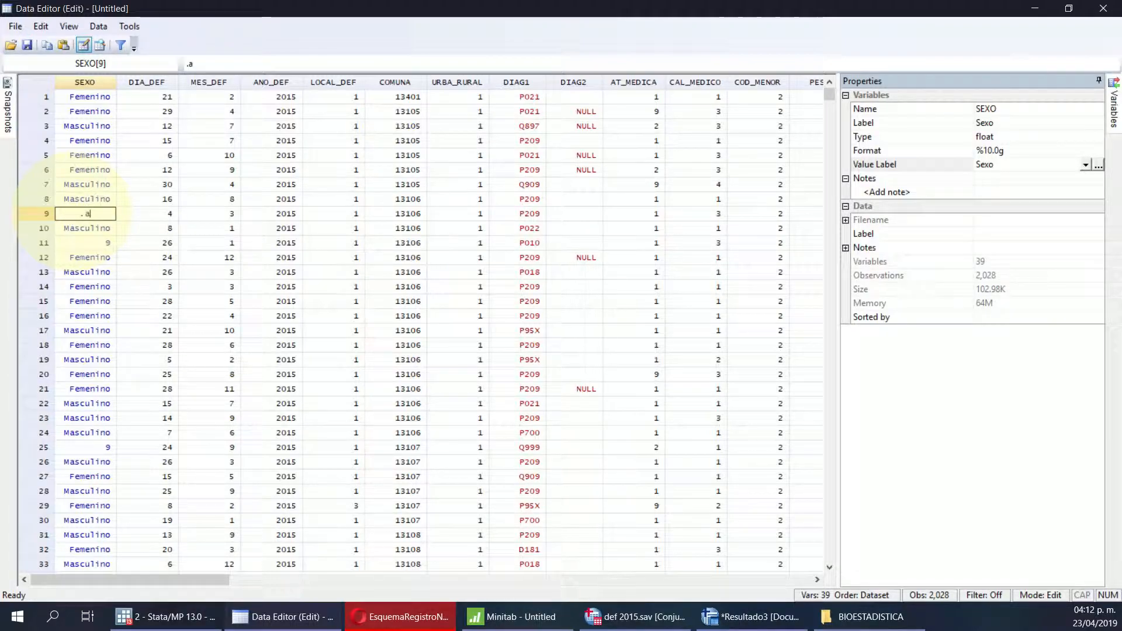
{"action": "key", "text": "Return"}
{"action": "left_click", "coordinate": [108, 210]}
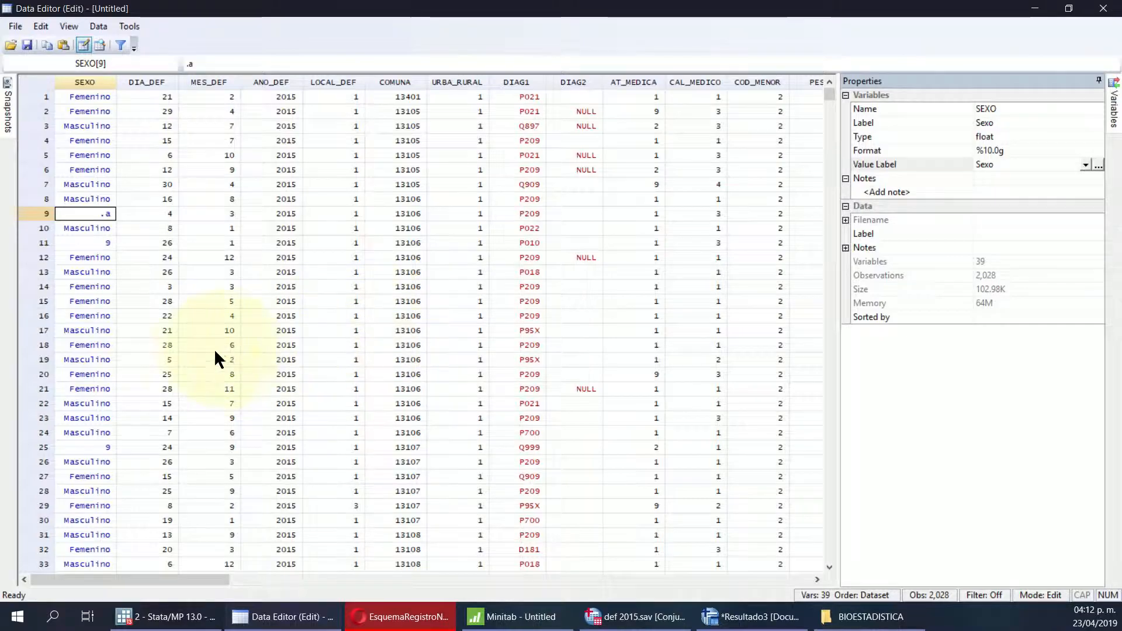
{"action": "key", "text": "Return"}
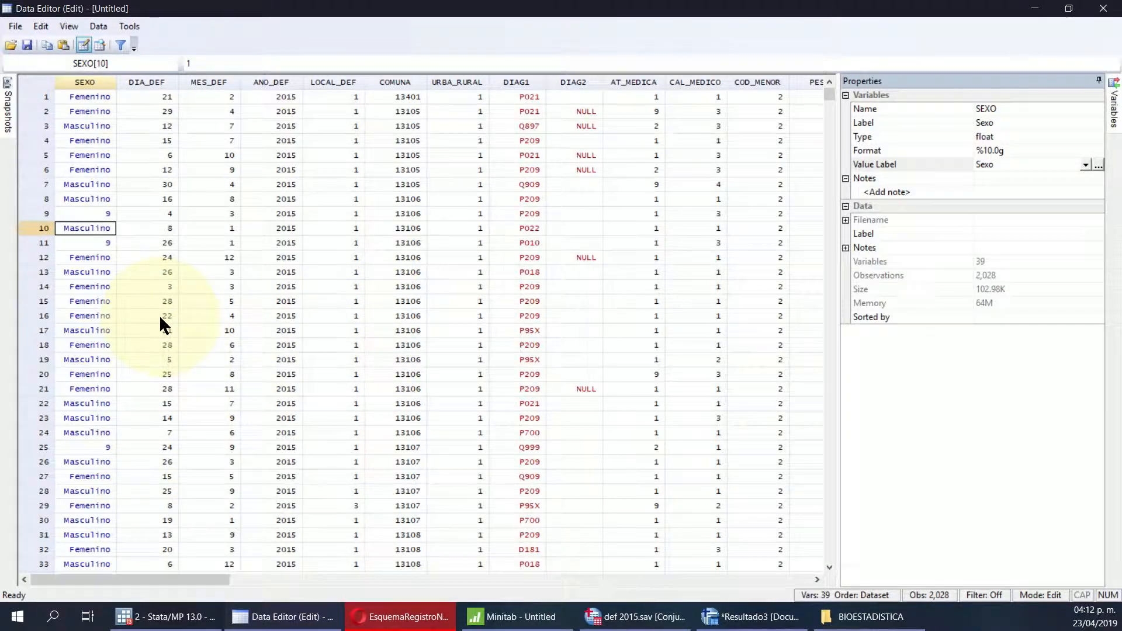
Step: Look through the SEXO column for further rows with unlabelled codes and return to the first rows
{"action": "scroll", "coordinate": [133, 294], "scroll_direction": "down", "scroll_amount": 12}
{"action": "scroll", "coordinate": [93, 439], "scroll_direction": "down", "scroll_amount": 20}
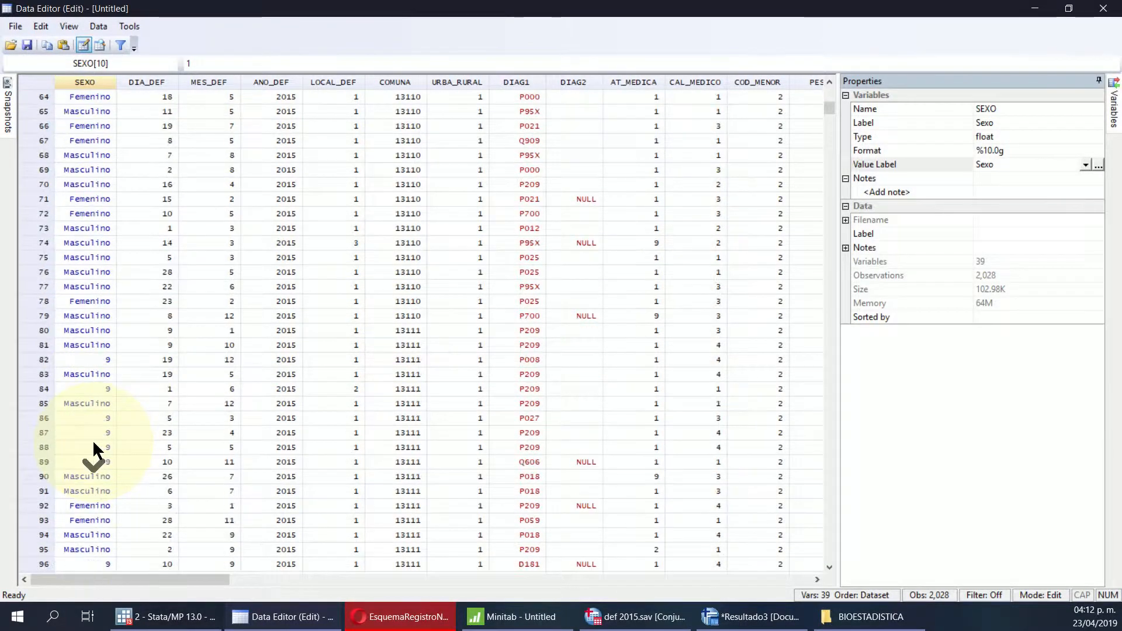
{"action": "scroll", "coordinate": [93, 444], "scroll_direction": "down", "scroll_amount": 20}
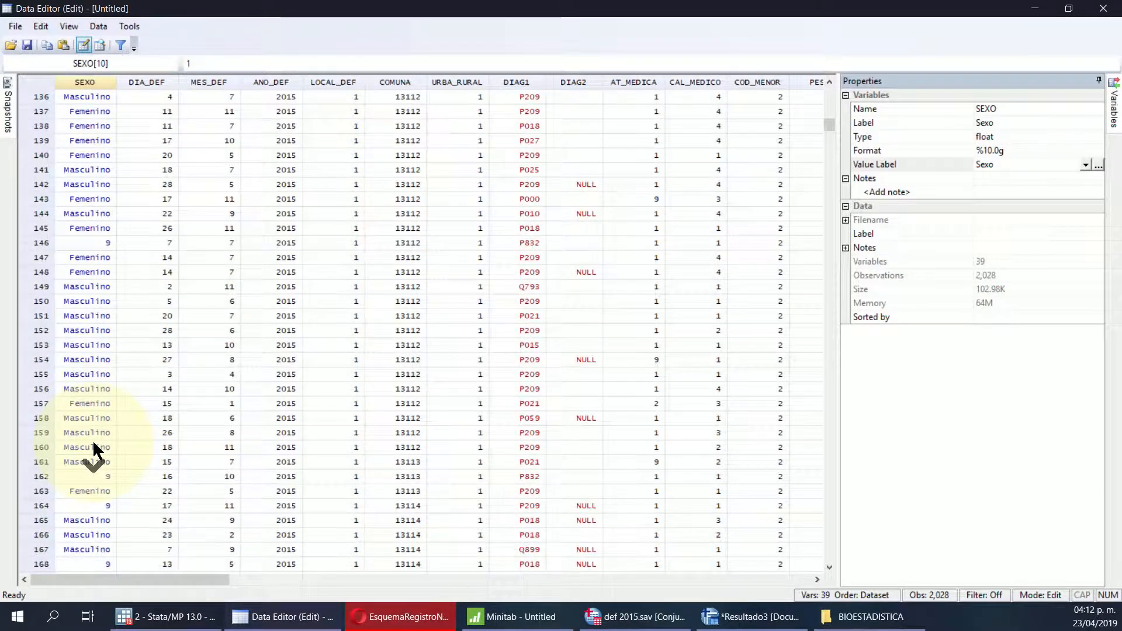
{"action": "scroll", "coordinate": [92, 440], "scroll_direction": "down", "scroll_amount": 8}
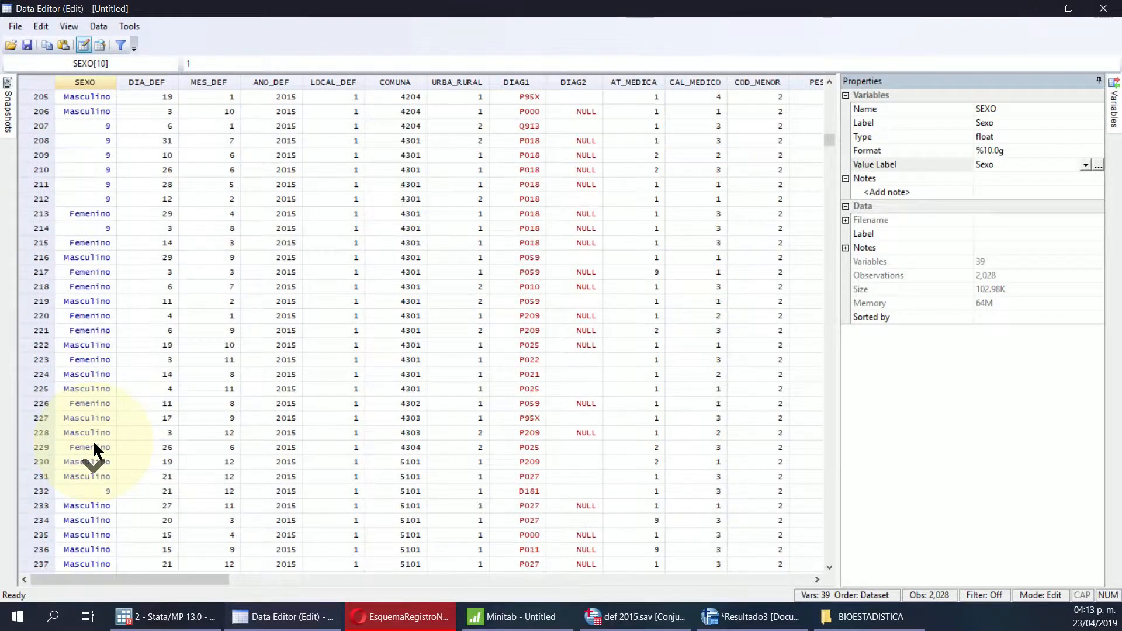
{"action": "scroll", "coordinate": [93, 510], "scroll_direction": "down", "scroll_amount": 1}
{"action": "scroll", "coordinate": [94, 515], "scroll_direction": "up", "scroll_amount": 14}
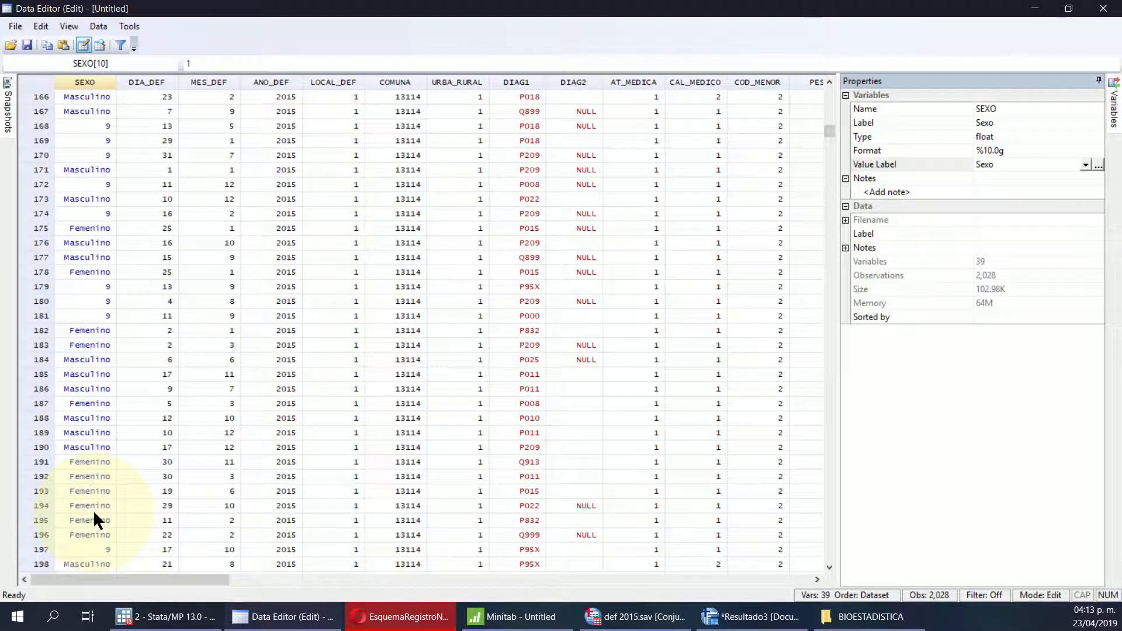
{"action": "scroll", "coordinate": [92, 509], "scroll_direction": "up", "scroll_amount": 12}
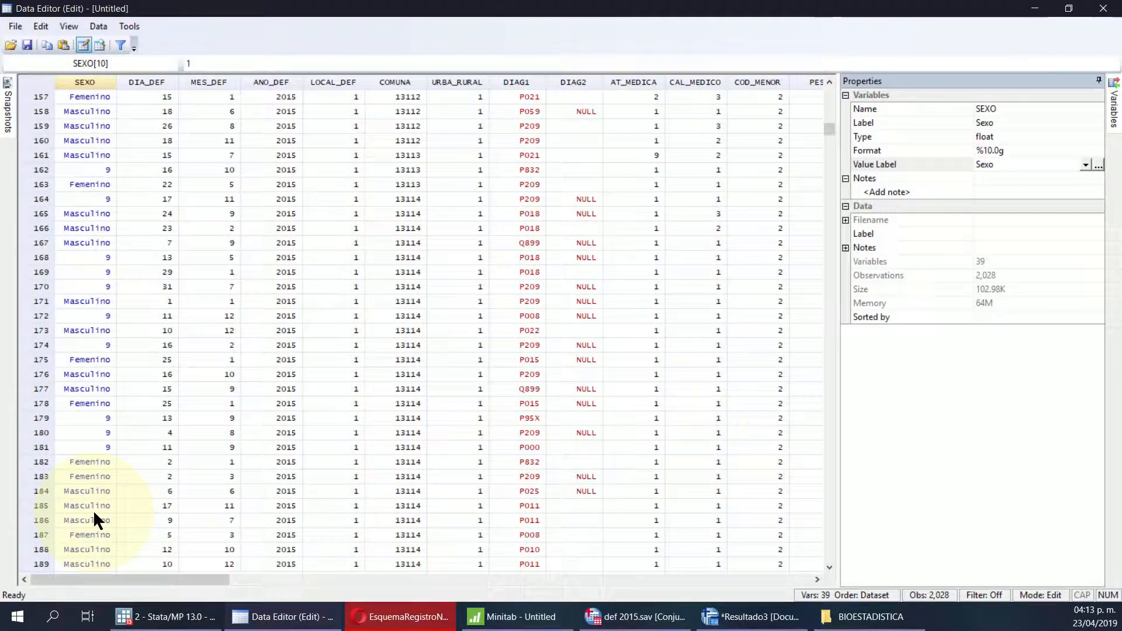
{"action": "scroll", "coordinate": [92, 509], "scroll_direction": "up", "scroll_amount": 20}
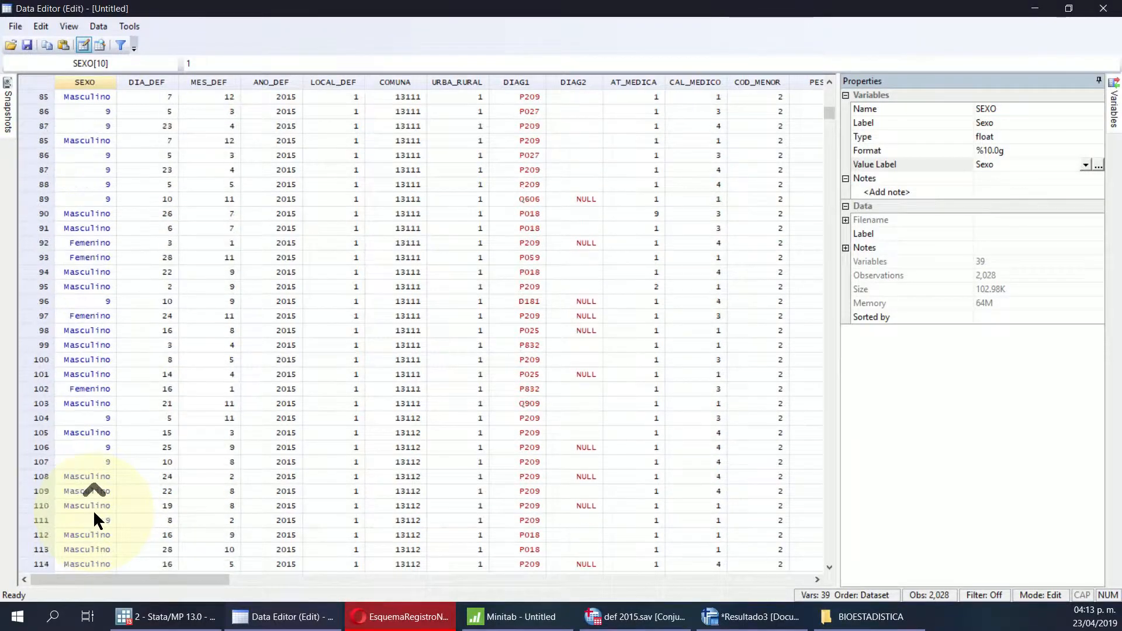
{"action": "scroll", "coordinate": [94, 514], "scroll_direction": "up", "scroll_amount": 16}
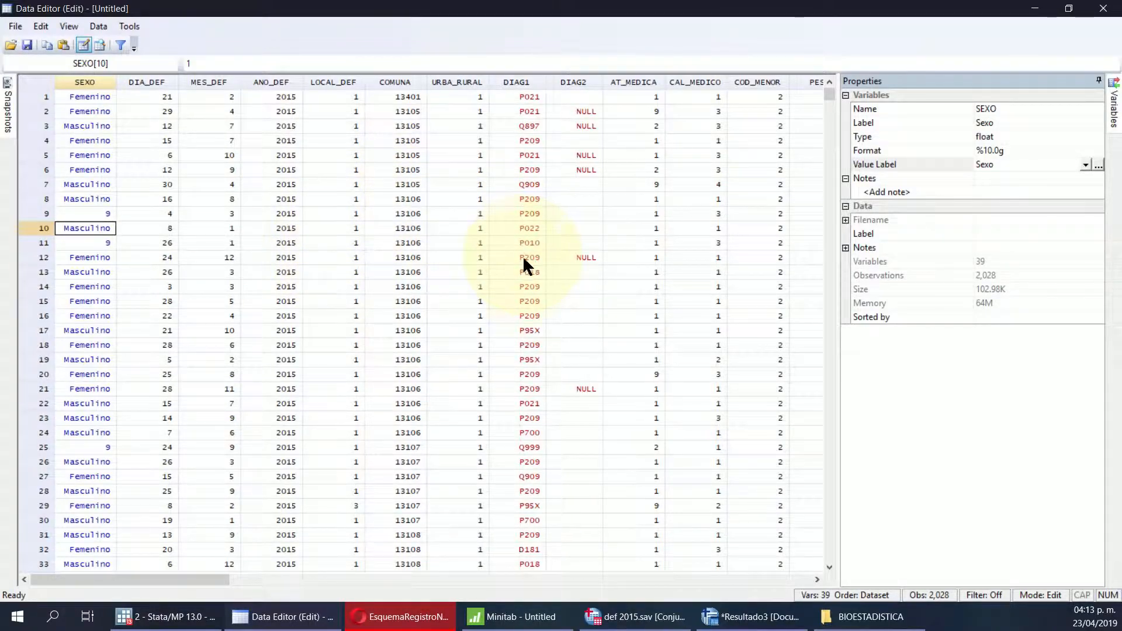
Step: Select the GESTACION column and examine its values down the dataset
{"action": "left_click_drag", "start_coordinate": [184, 579], "coordinate": [337, 592]}
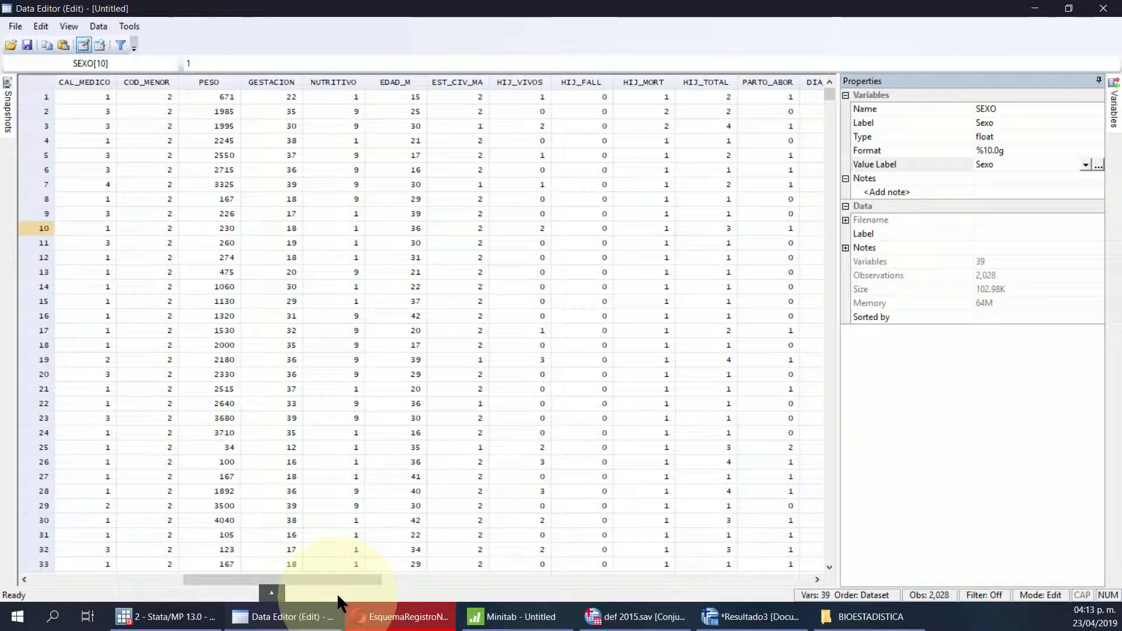
{"action": "left_click", "coordinate": [287, 84]}
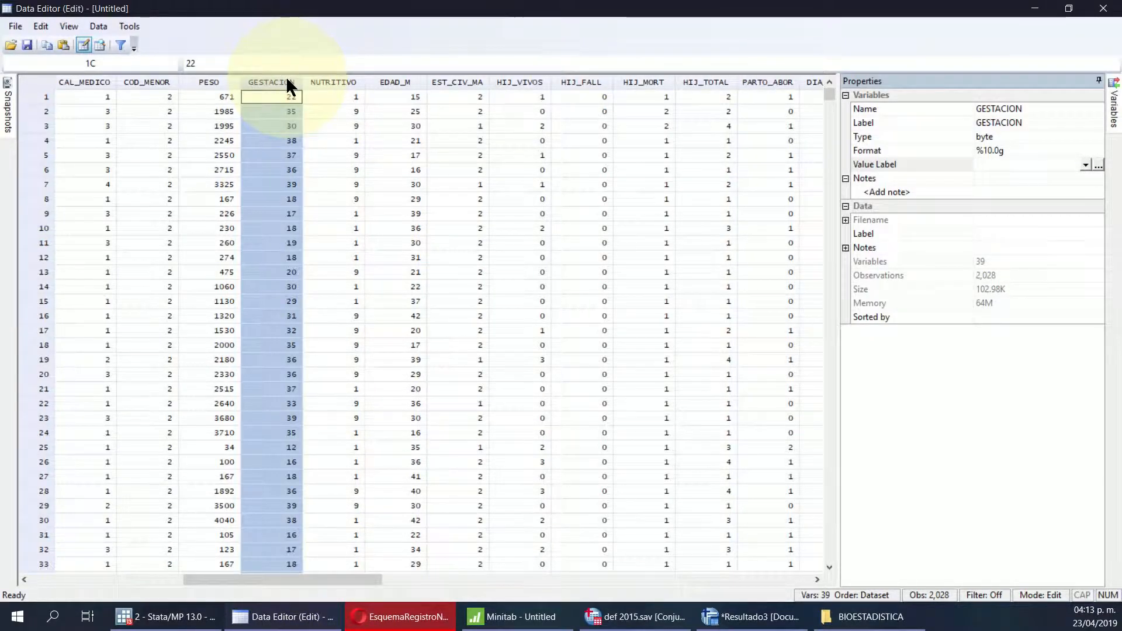
{"action": "scroll", "coordinate": [296, 300], "scroll_direction": "down", "scroll_amount": 2}
{"action": "scroll", "coordinate": [296, 299], "scroll_direction": "down", "scroll_amount": 18}
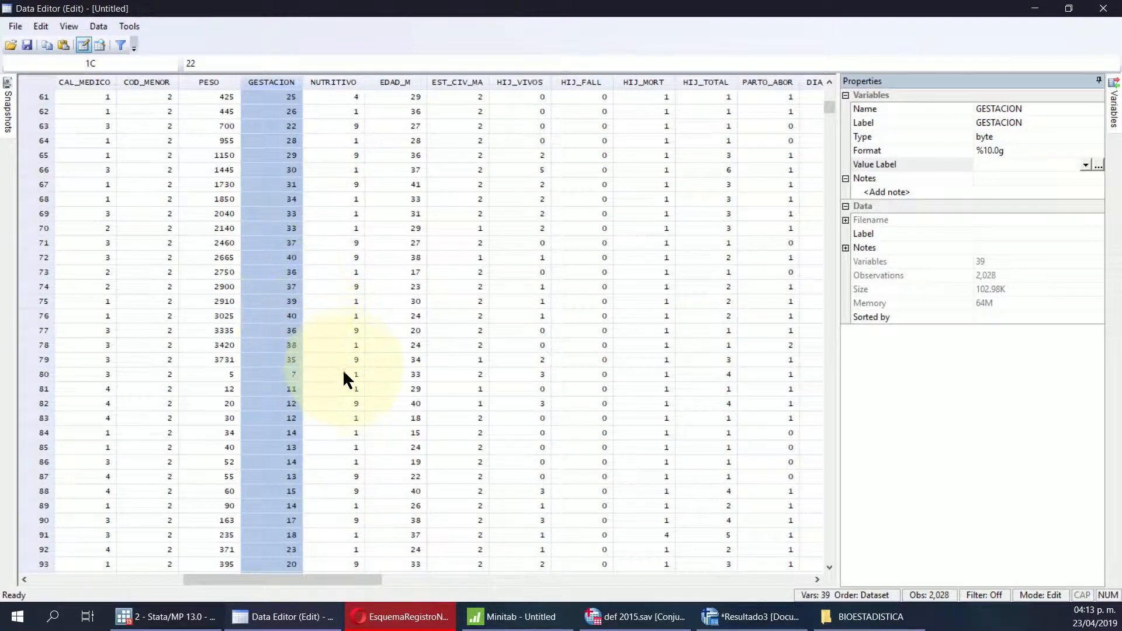
{"action": "scroll", "coordinate": [295, 380], "scroll_direction": "down", "scroll_amount": 6}
{"action": "scroll", "coordinate": [307, 502], "scroll_direction": "down", "scroll_amount": 20}
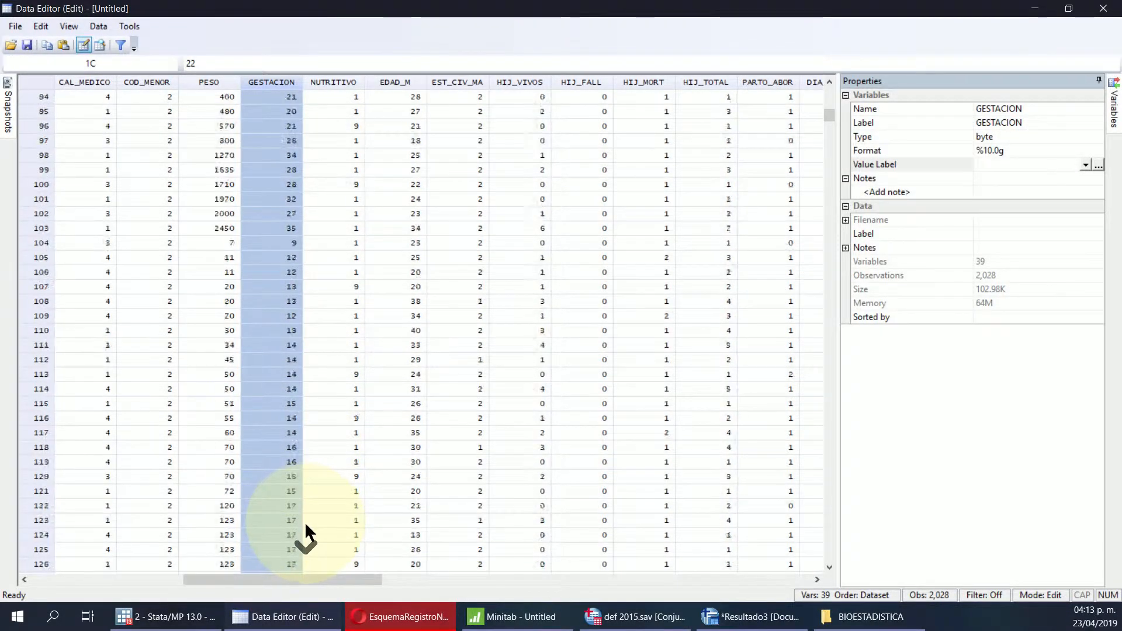
{"action": "scroll", "coordinate": [305, 543], "scroll_direction": "down", "scroll_amount": 20}
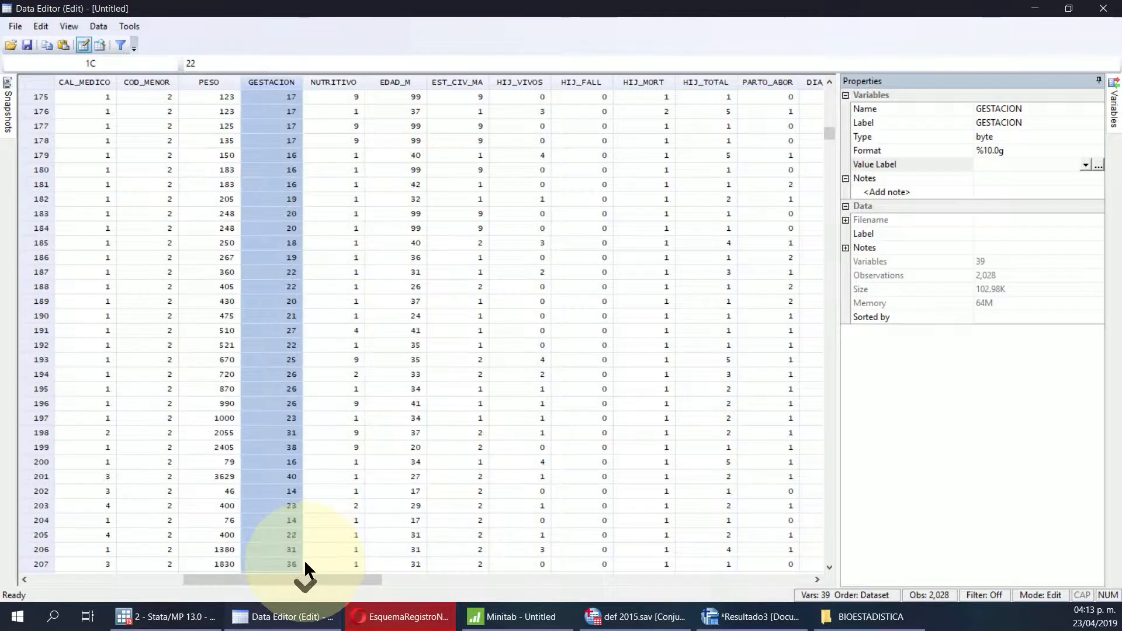
{"action": "scroll", "coordinate": [335, 560], "scroll_direction": "down", "scroll_amount": 4}
{"action": "scroll", "coordinate": [334, 558], "scroll_direction": "up", "scroll_amount": 4}
{"action": "scroll", "coordinate": [325, 543], "scroll_direction": "down", "scroll_amount": 8}
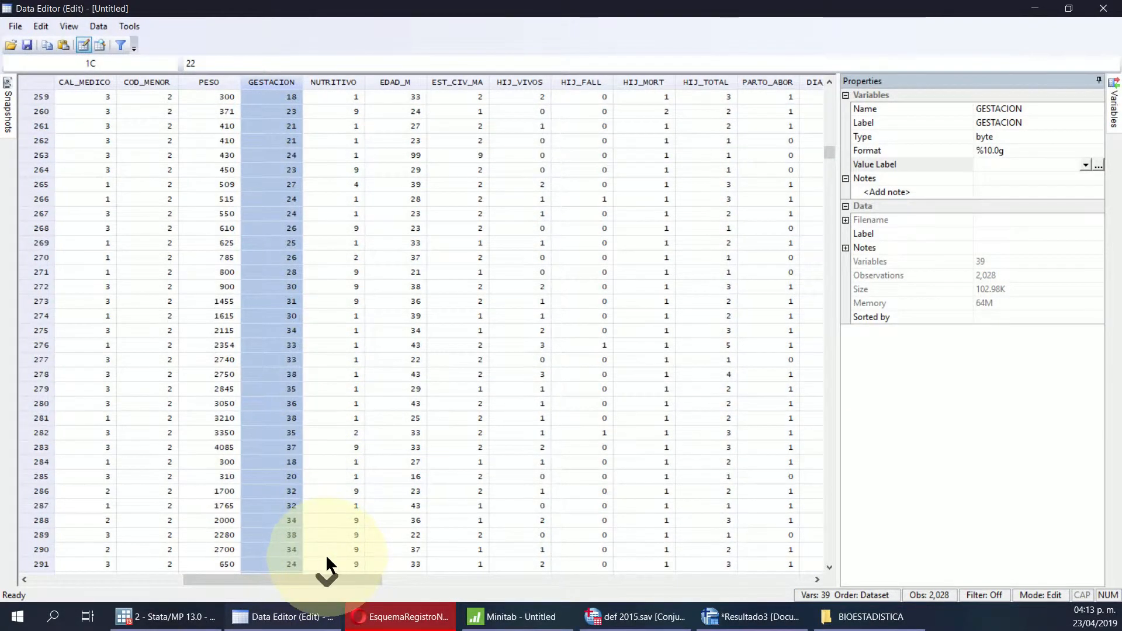
Step: Select the SEXO variable, open its notes manager and add a new empty note
{"action": "left_click_drag", "start_coordinate": [321, 581], "coordinate": [49, 517]}
{"action": "scroll", "coordinate": [50, 525], "scroll_direction": "up", "scroll_amount": 8}
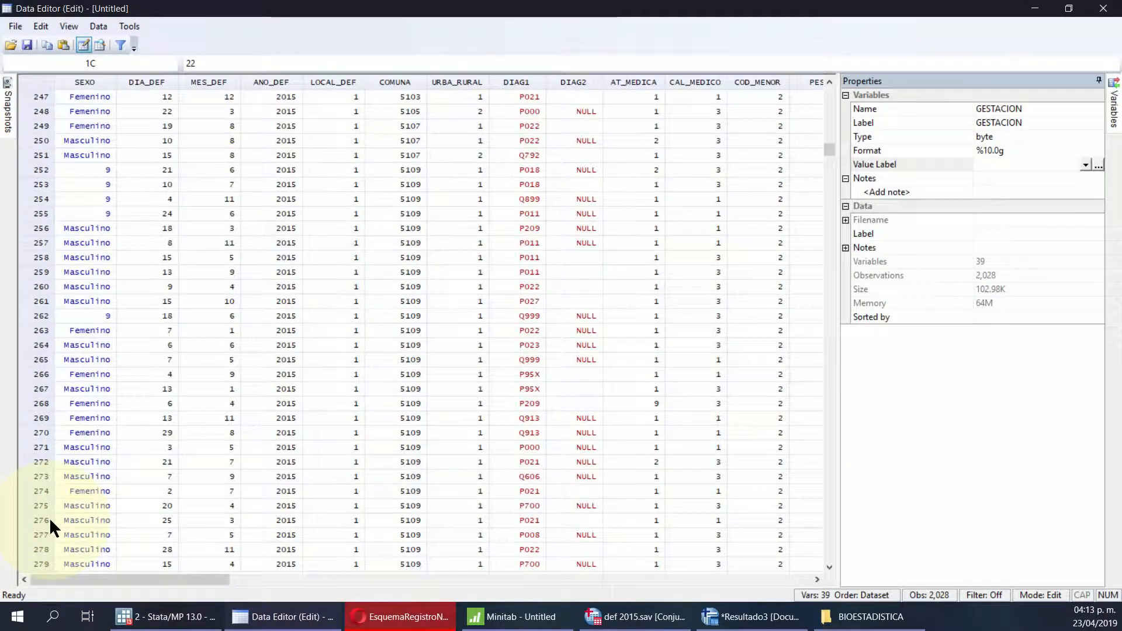
{"action": "scroll", "coordinate": [50, 521], "scroll_direction": "up", "scroll_amount": 20}
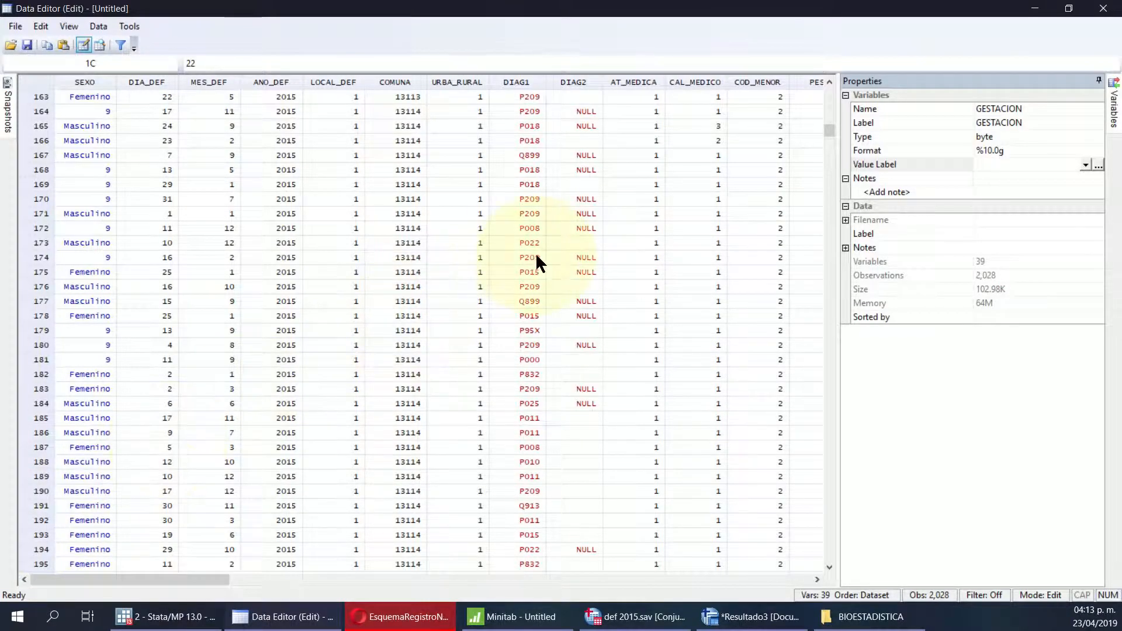
{"action": "scroll", "coordinate": [537, 258], "scroll_direction": "up", "scroll_amount": 4}
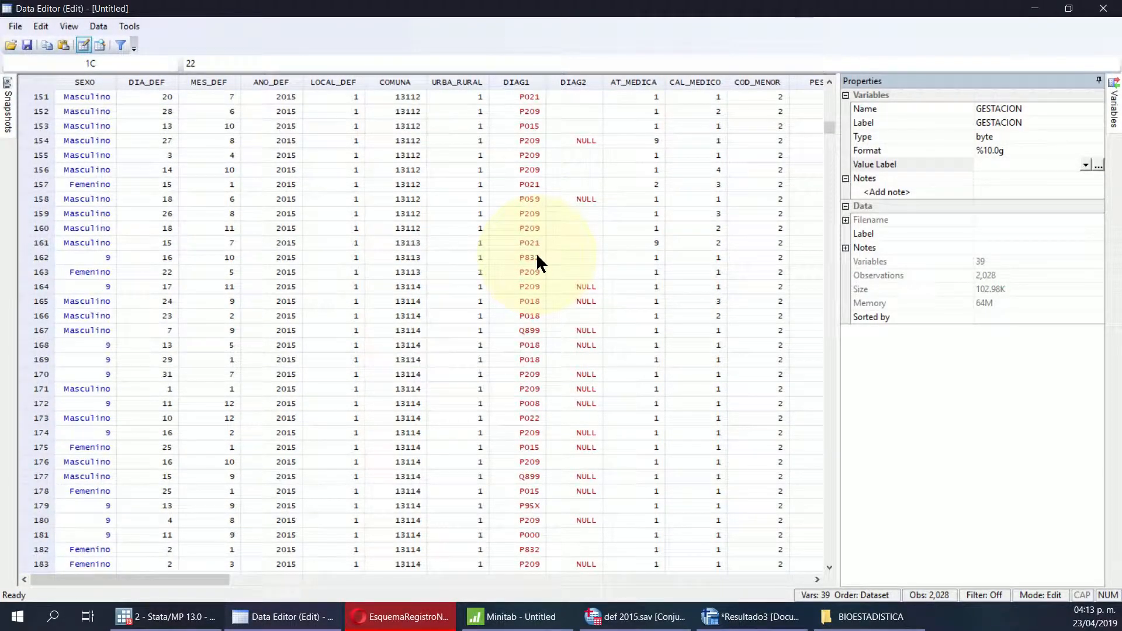
{"action": "scroll", "coordinate": [362, 316], "scroll_direction": "up", "scroll_amount": 19}
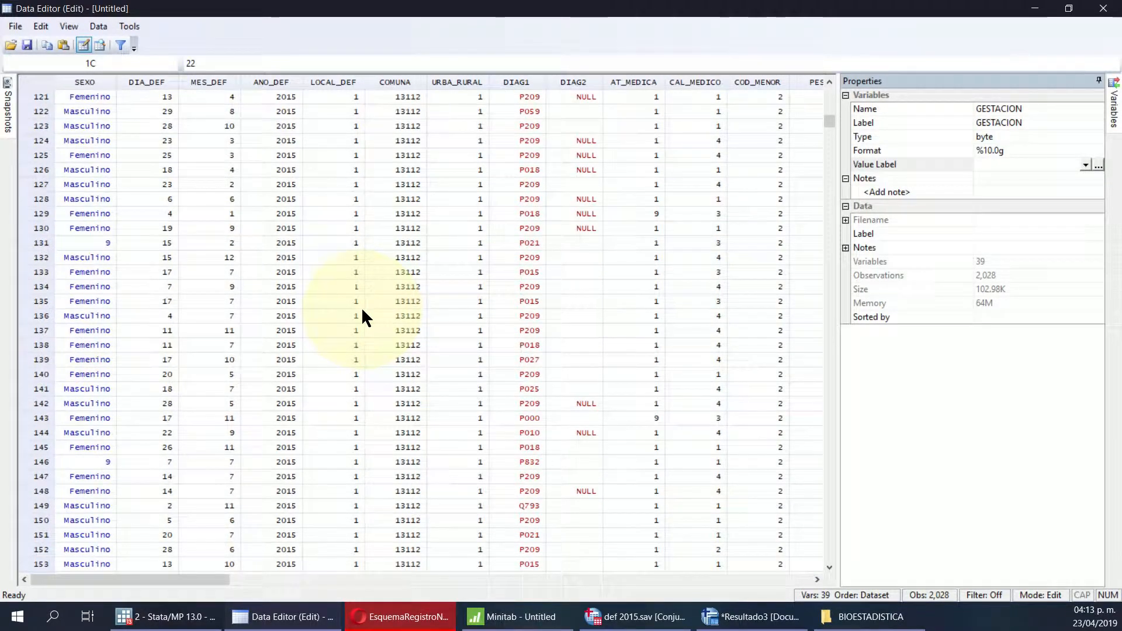
{"action": "scroll", "coordinate": [362, 316], "scroll_direction": "up", "scroll_amount": 7}
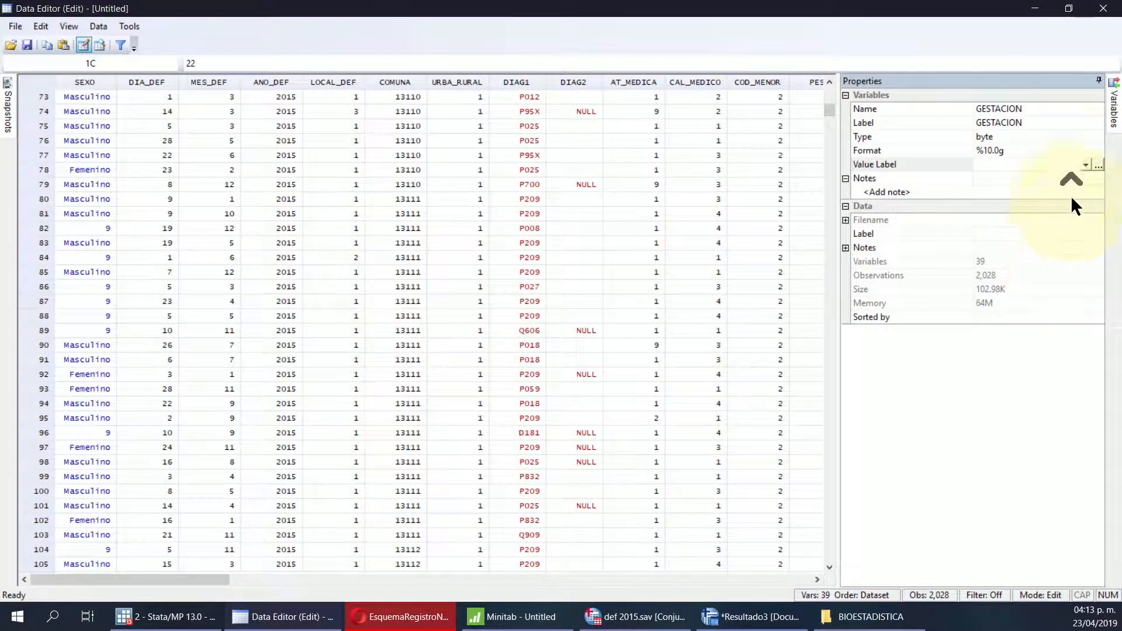
{"action": "left_click", "coordinate": [89, 81]}
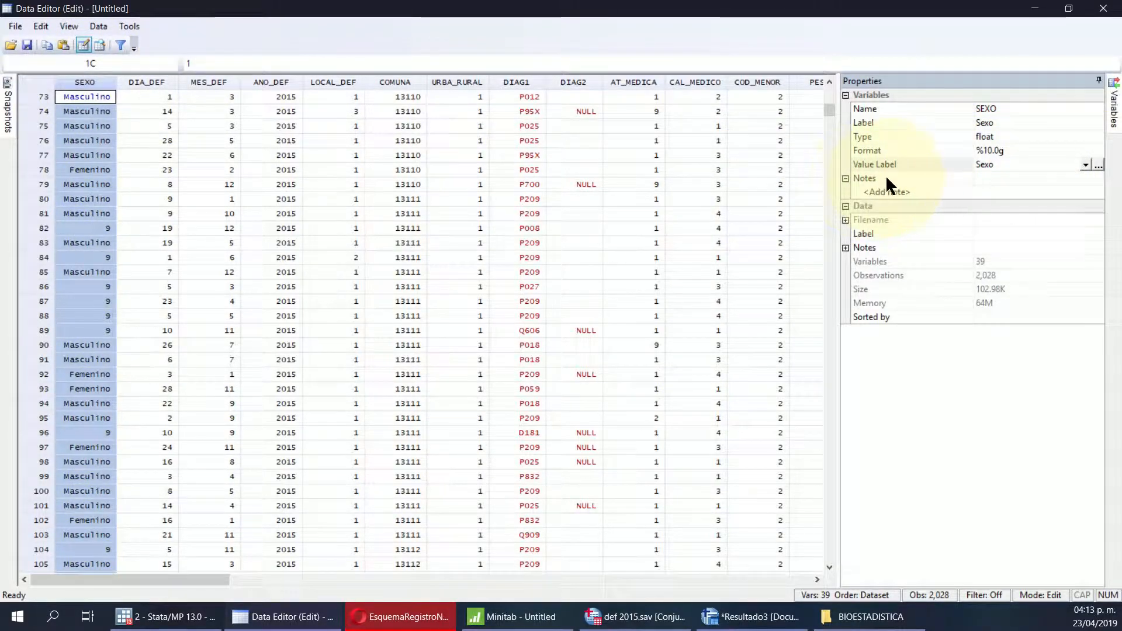
{"action": "left_click", "coordinate": [962, 179]}
{"action": "left_click", "coordinate": [1097, 180]}
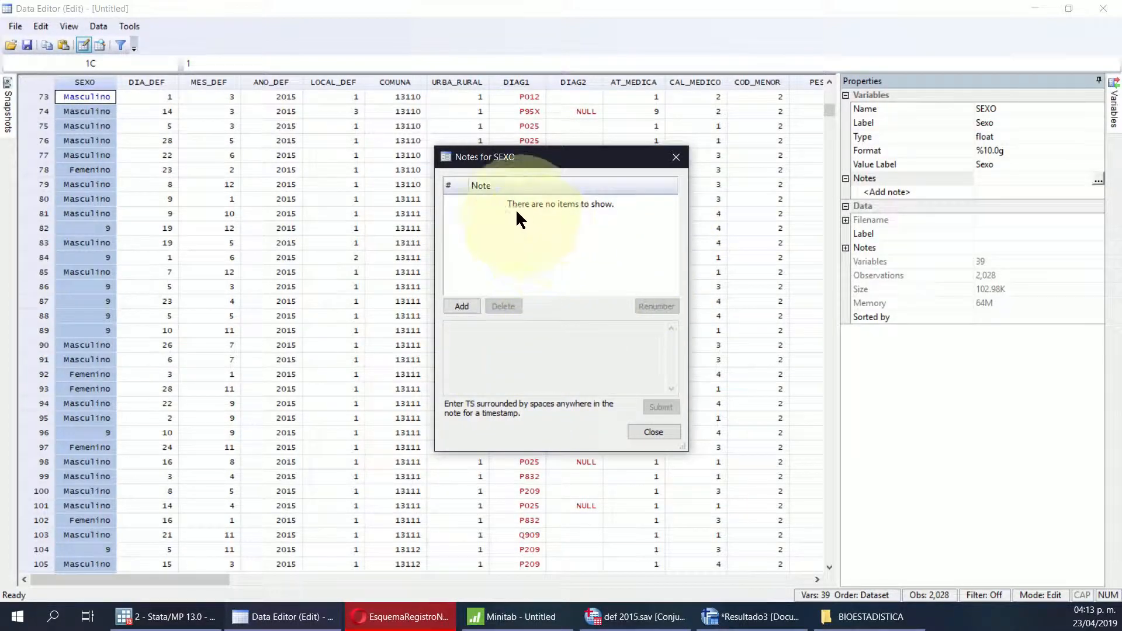
{"action": "left_click", "coordinate": [461, 306]}
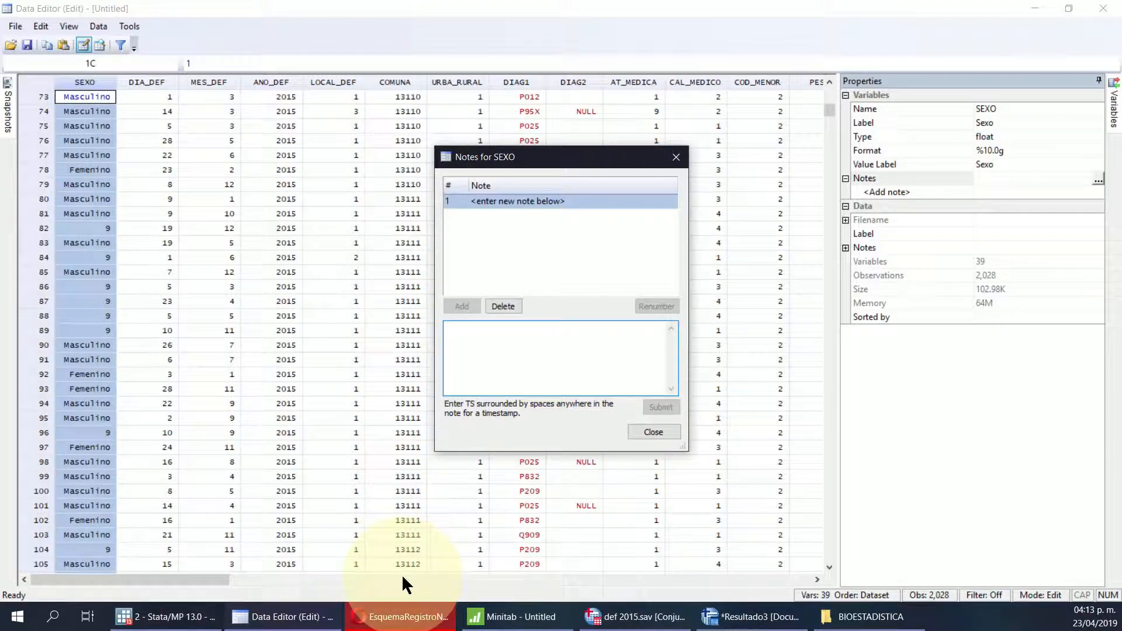
Step: Switch to the EsquemaRegistroNacimientos PDF in Opera and copy the SEXO description with its codes 1=Masculino and 2=Femenino
{"action": "left_click", "coordinate": [394, 602]}
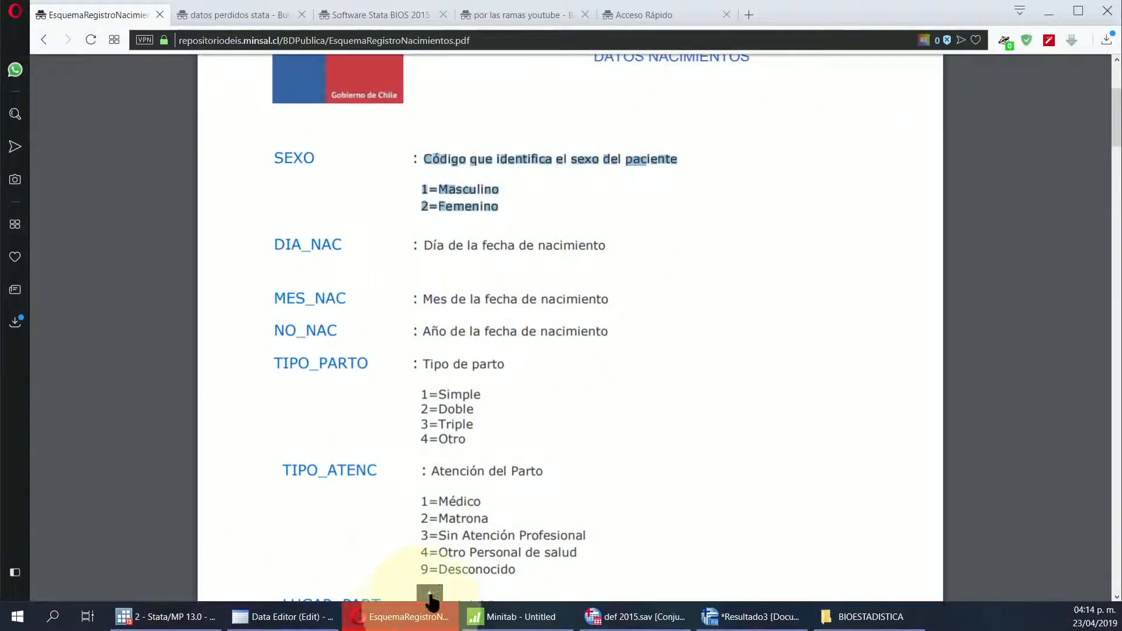
{"action": "scroll", "coordinate": [386, 410], "scroll_direction": "down", "scroll_amount": 15}
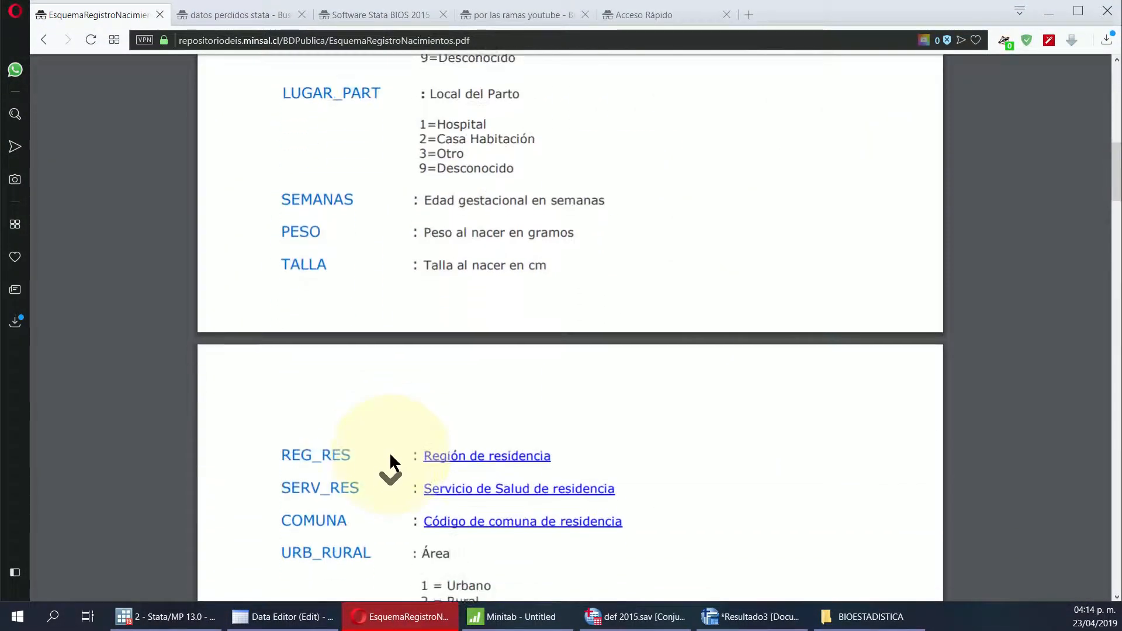
{"action": "scroll", "coordinate": [409, 468], "scroll_direction": "down", "scroll_amount": 12}
{"action": "scroll", "coordinate": [444, 470], "scroll_direction": "up", "scroll_amount": 3}
{"action": "scroll", "coordinate": [448, 474], "scroll_direction": "down", "scroll_amount": 4}
{"action": "scroll", "coordinate": [449, 473], "scroll_direction": "up", "scroll_amount": 20}
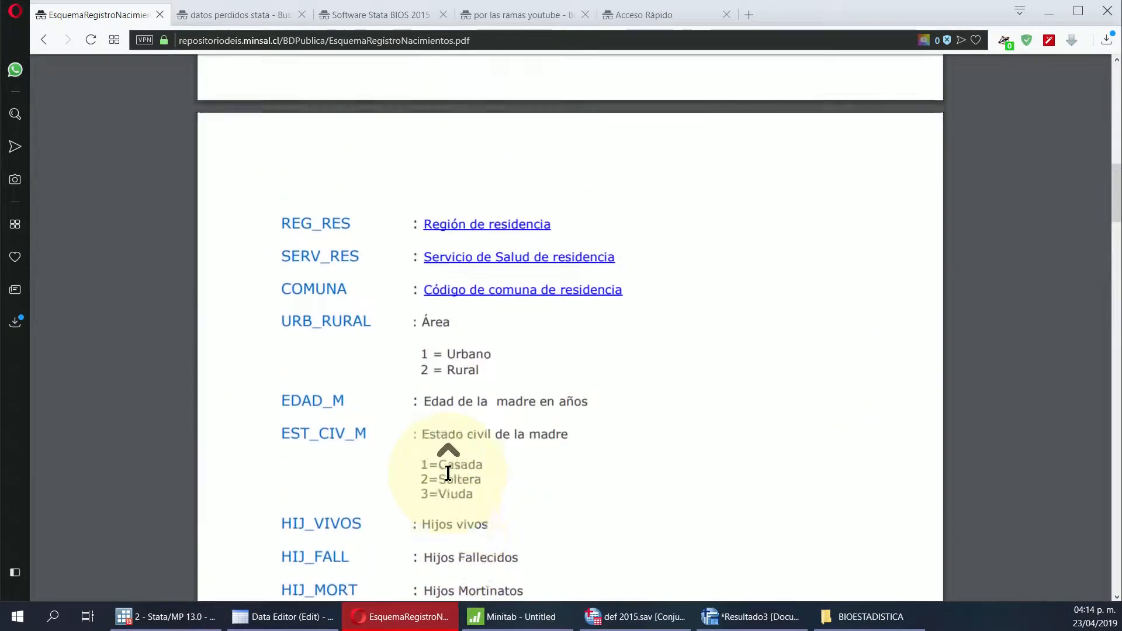
{"action": "scroll", "coordinate": [449, 473], "scroll_direction": "up", "scroll_amount": 6}
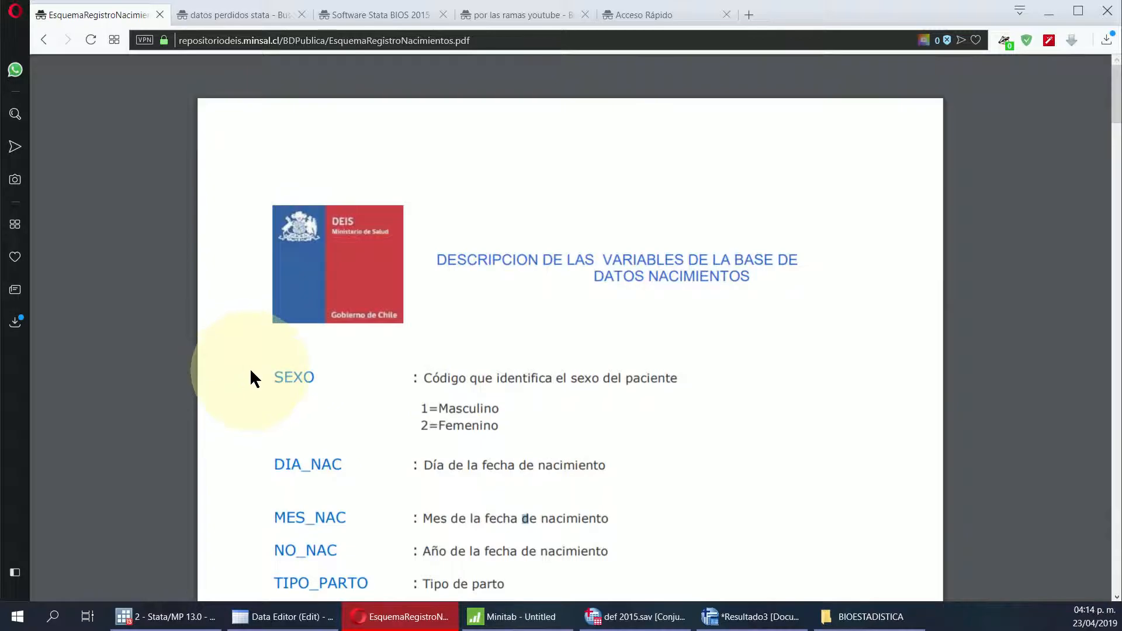
{"action": "left_click_drag", "start_coordinate": [270, 374], "coordinate": [476, 421]}
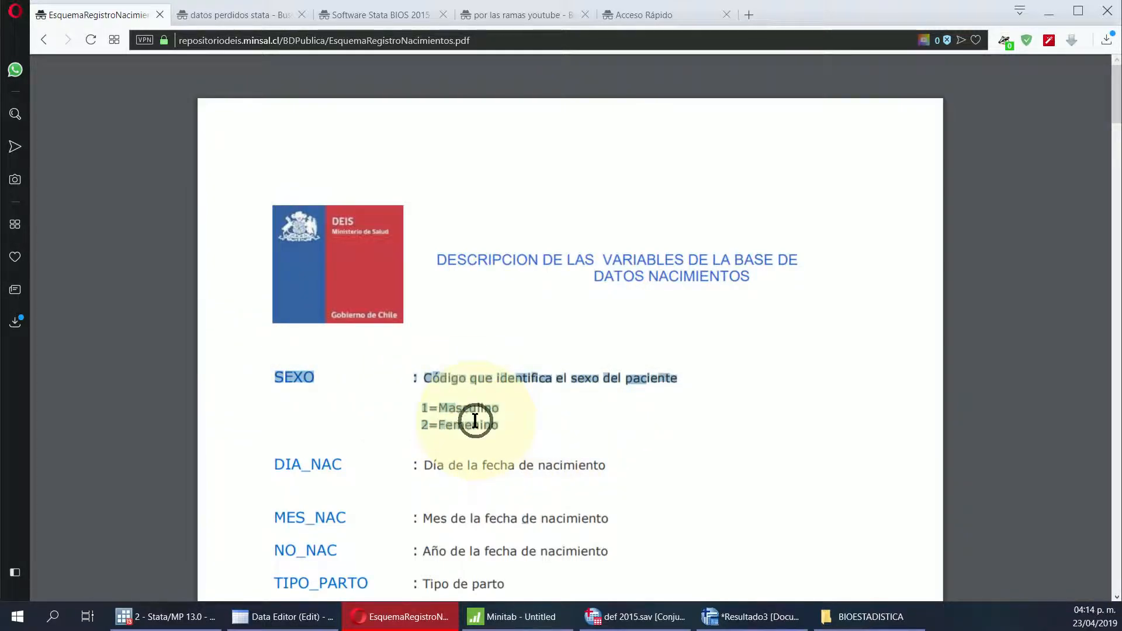
{"action": "right_click", "coordinate": [480, 420]}
{"action": "left_click", "coordinate": [501, 299]}
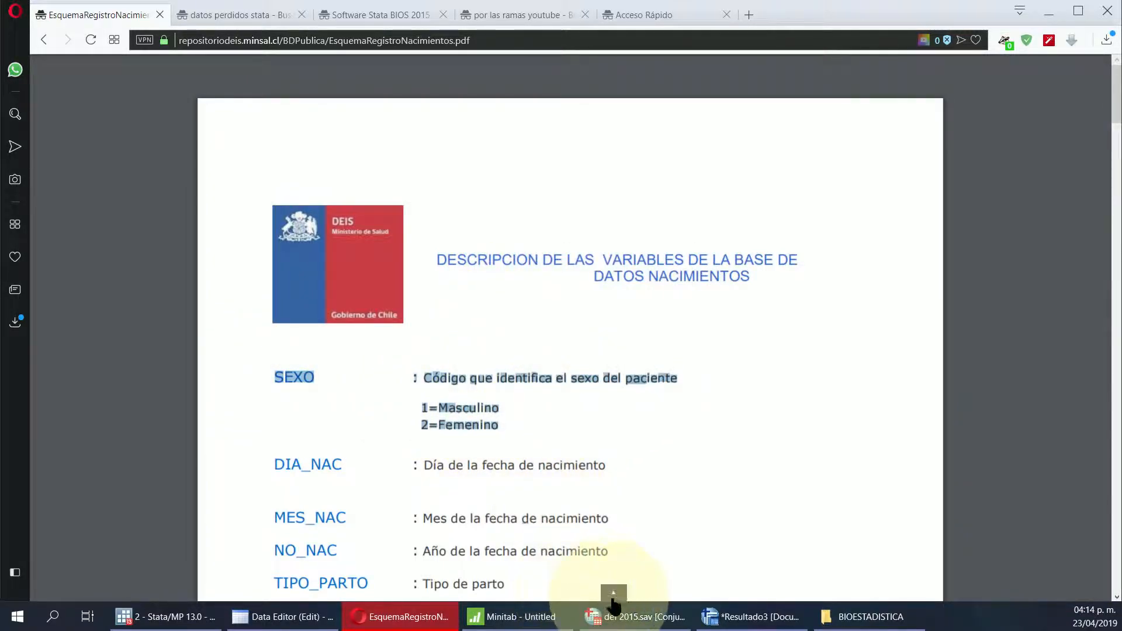
Step: Switch back to Stata's Data Editor and submit the copied SEXO description with codes 1=Masculino and 2=Femenino as the new note
{"action": "left_click", "coordinate": [733, 617]}
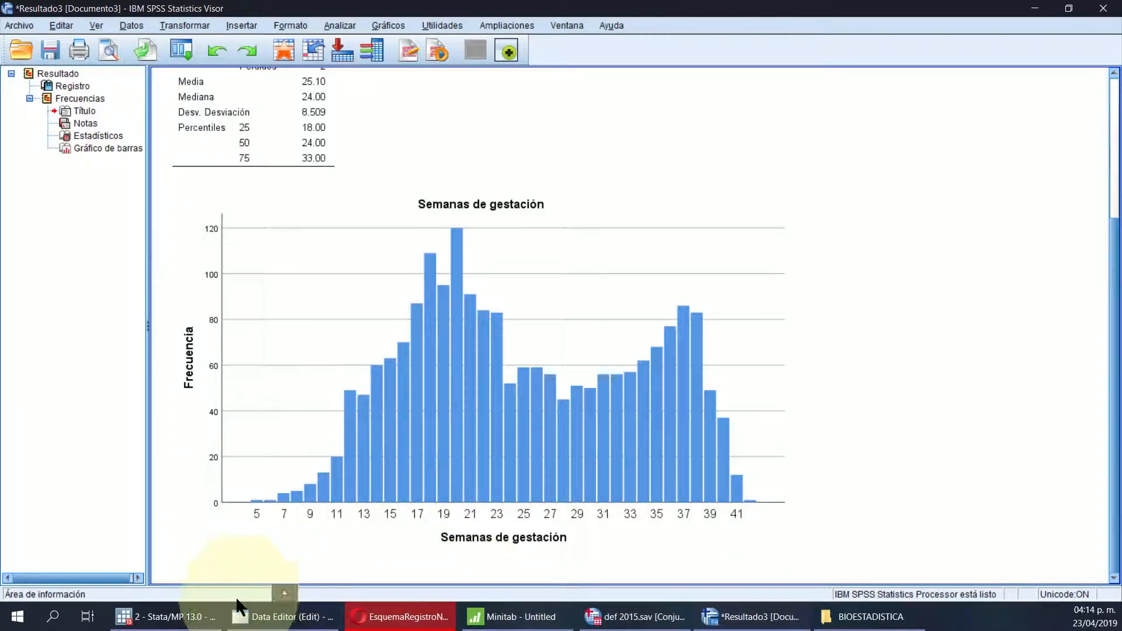
{"action": "left_click", "coordinate": [169, 617]}
{"action": "left_click", "coordinate": [283, 616]}
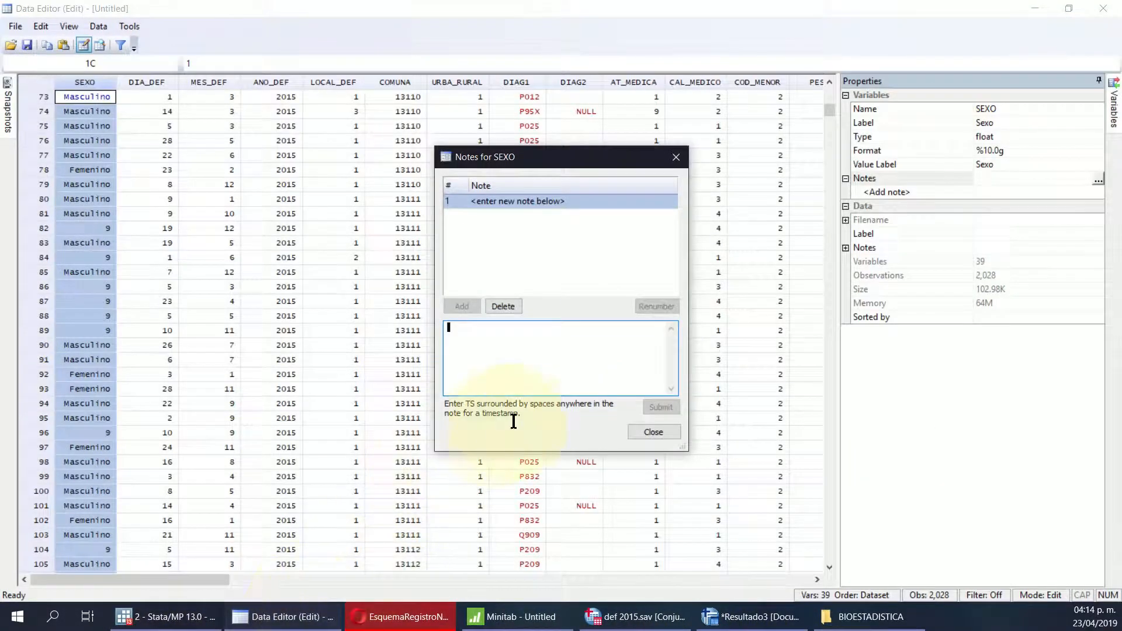
{"action": "right_click", "coordinate": [539, 351]}
{"action": "left_click", "coordinate": [588, 419]}
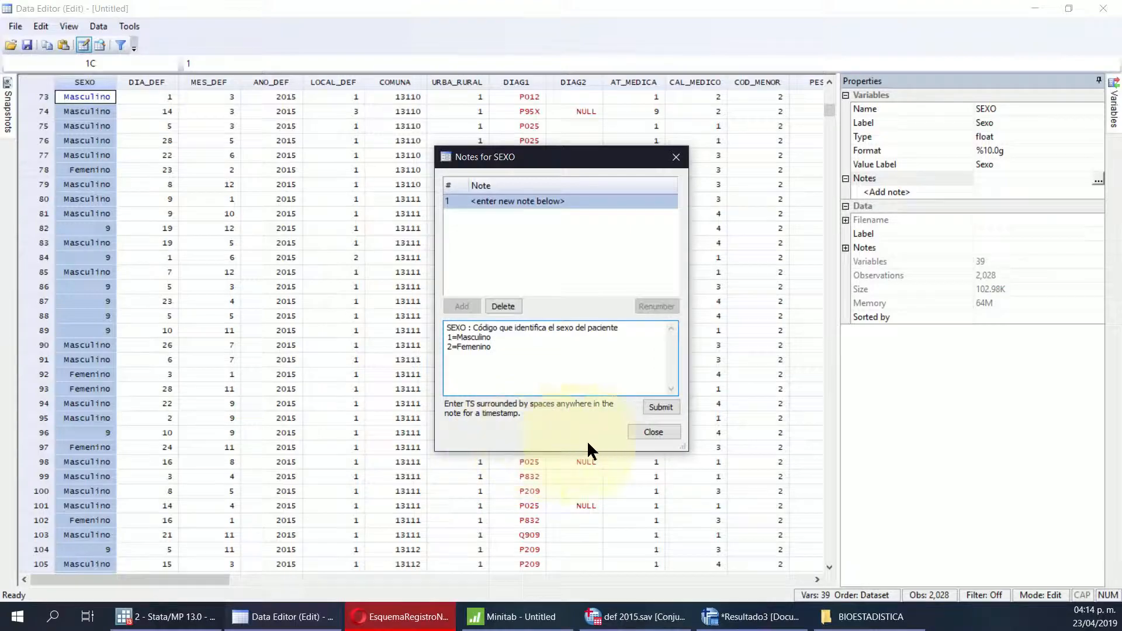
{"action": "left_click", "coordinate": [659, 407]}
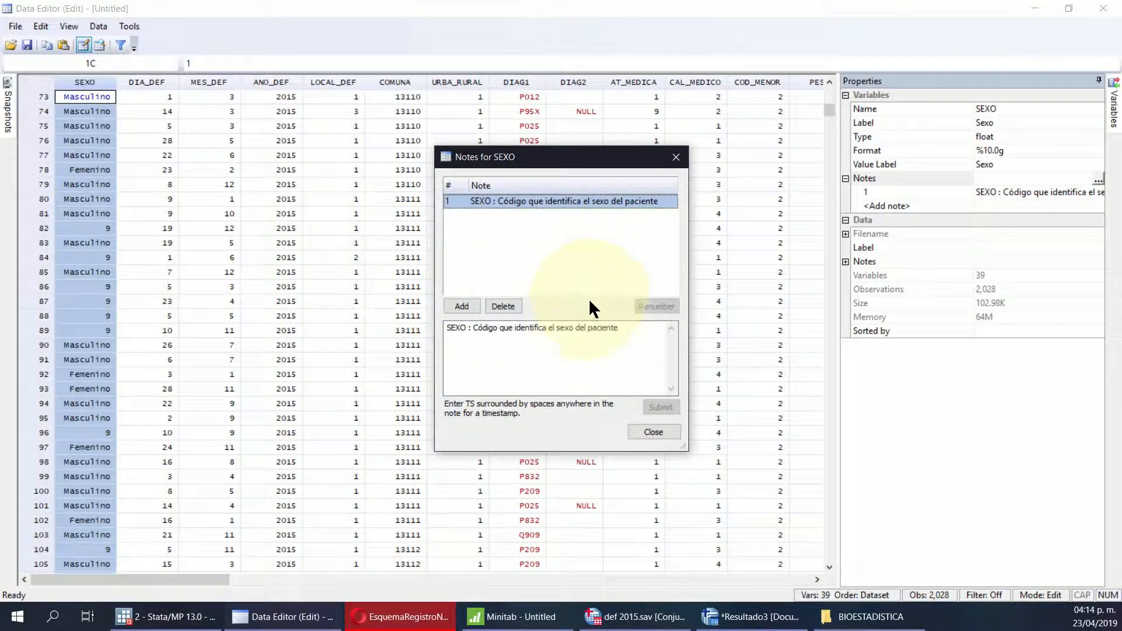
Step: Add a second note to SEXO reading ".a INDEF", submit it and close the notes manager
{"action": "left_click", "coordinate": [462, 305]}
{"action": "left_click", "coordinate": [506, 326]}
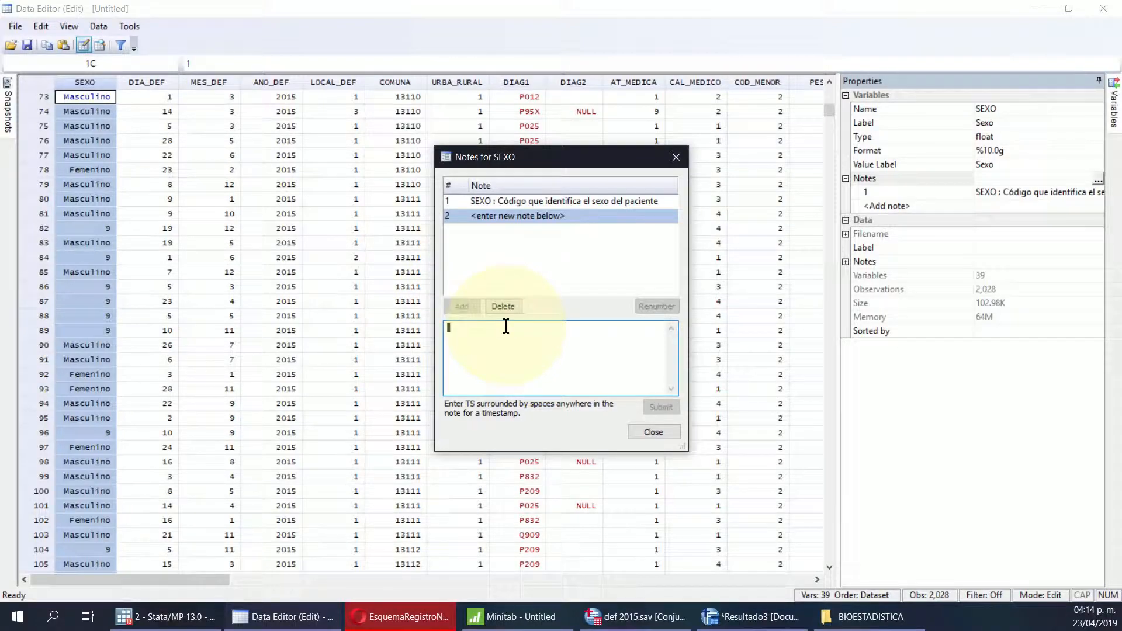
{"action": "type", "text": "-"}
{"action": "type", "text": "a"}
{"action": "type", "text": " INDEF"}
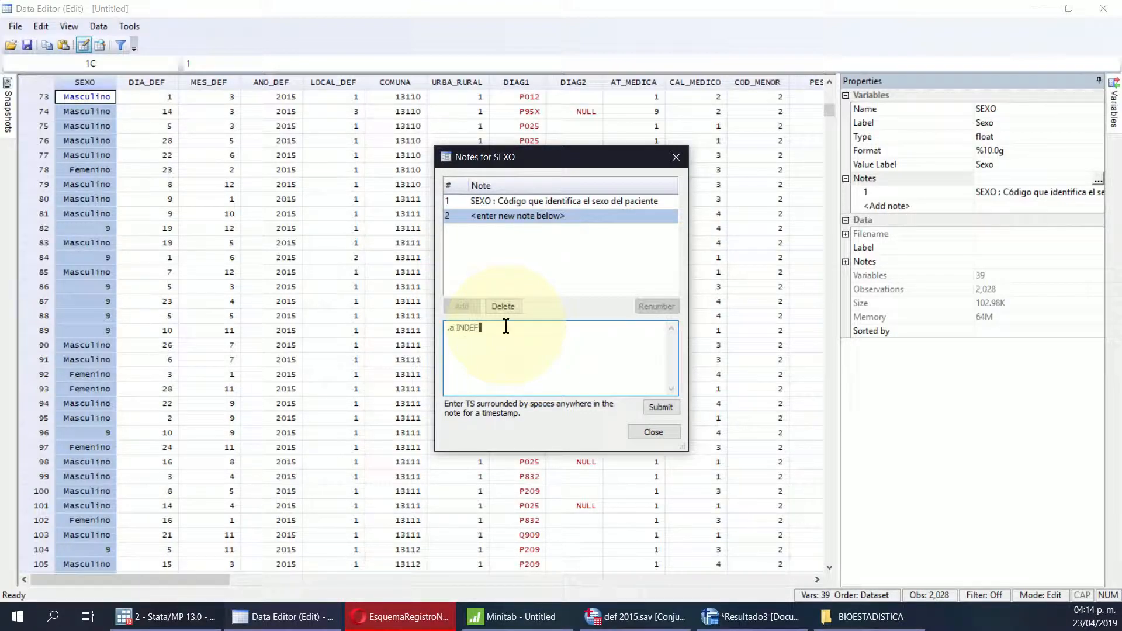
{"action": "left_click", "coordinate": [659, 408]}
{"action": "left_click", "coordinate": [661, 429]}
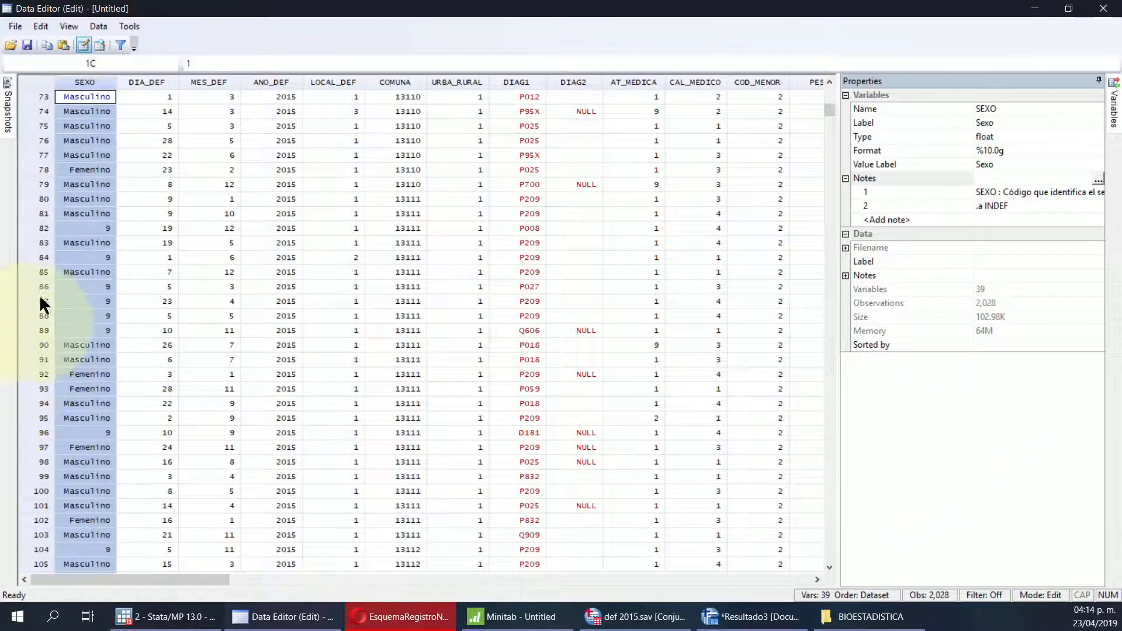
Step: Return to the first rows and open the Replace Contents of Variable dialog for SEXO
{"action": "scroll", "coordinate": [83, 405], "scroll_direction": "up", "scroll_amount": 5}
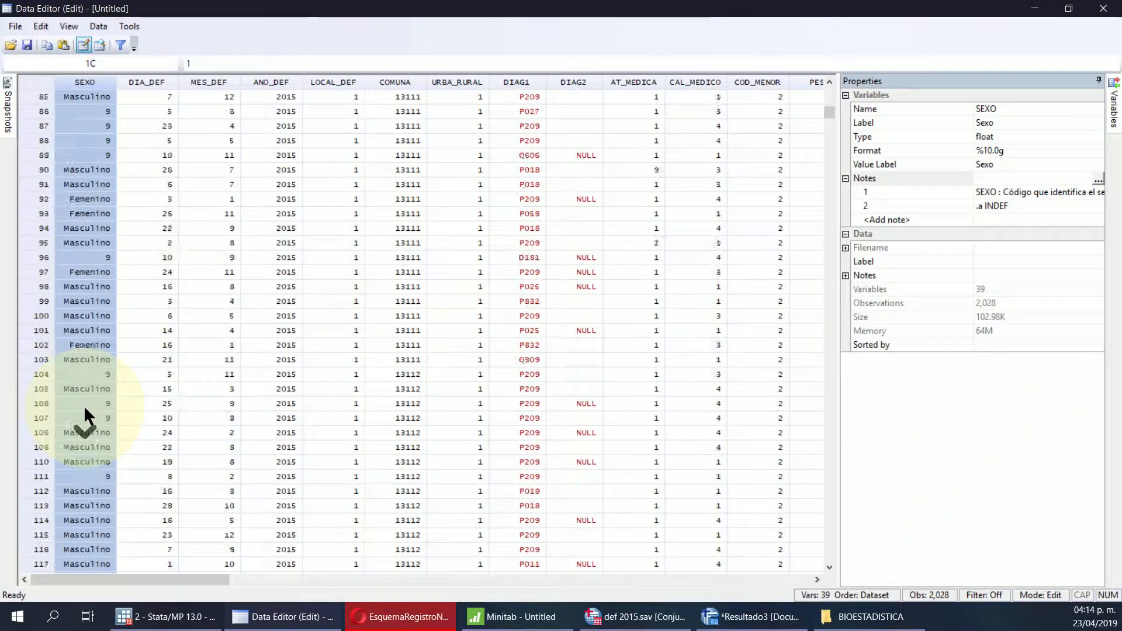
{"action": "scroll", "coordinate": [83, 405], "scroll_direction": "up", "scroll_amount": 19}
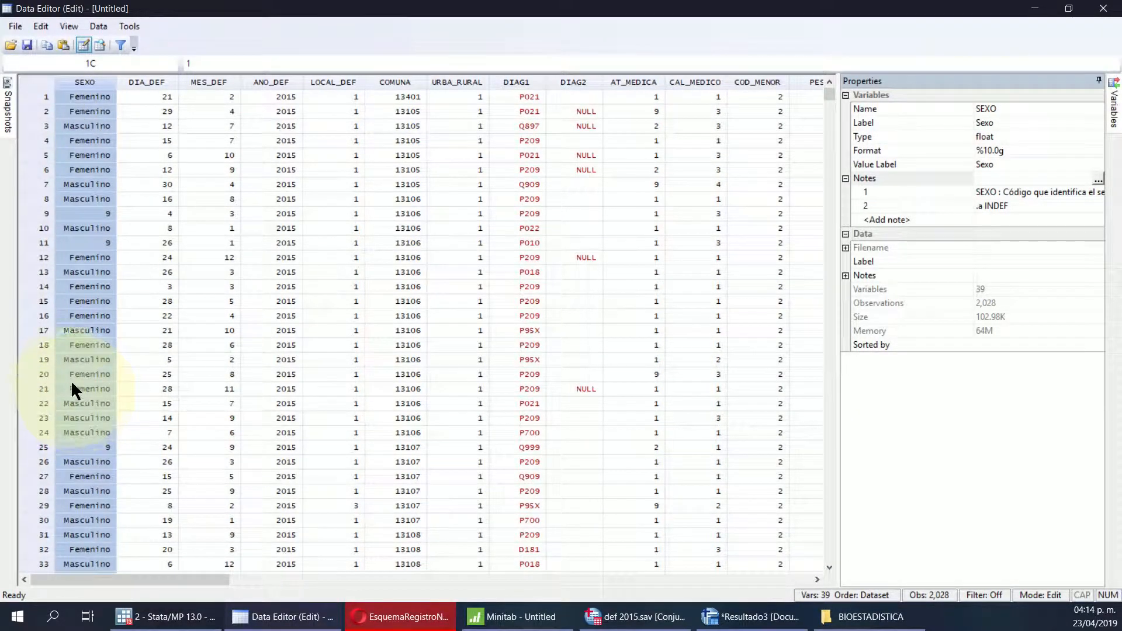
{"action": "right_click", "coordinate": [89, 82]}
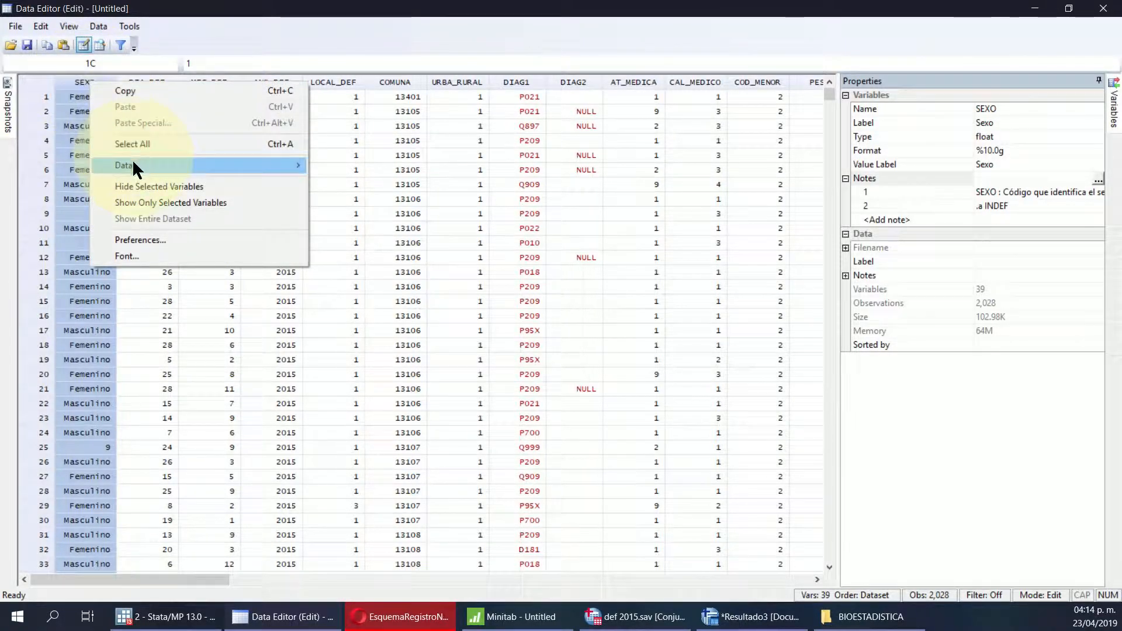
{"action": "mouse_move", "coordinate": [133, 162]}
{"action": "right_click", "coordinate": [73, 83]}
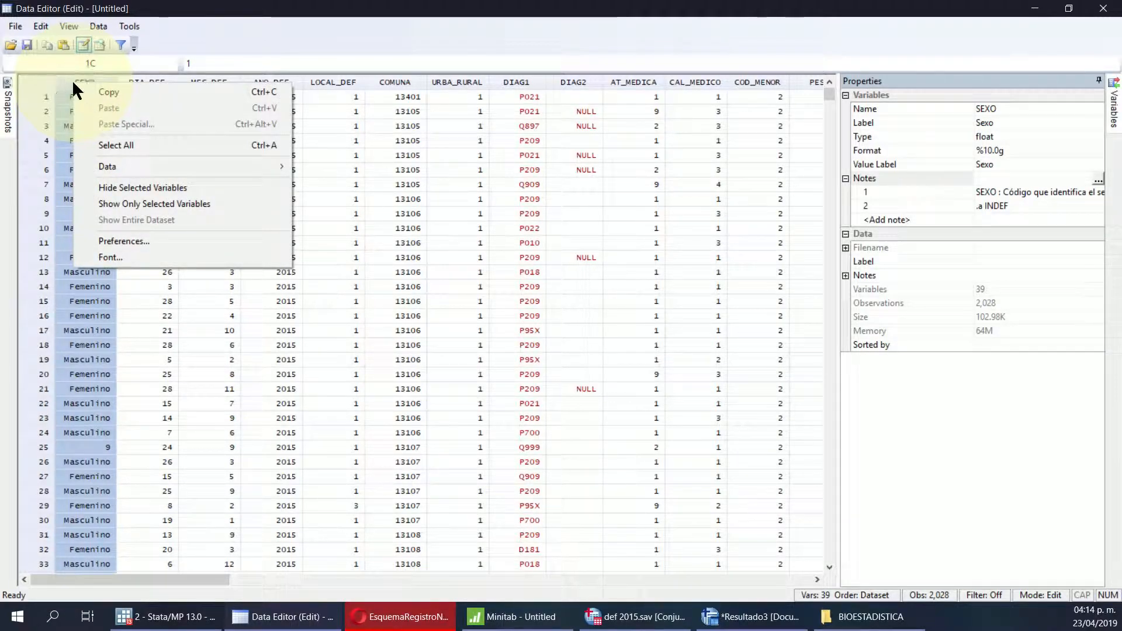
{"action": "right_click", "coordinate": [73, 83]}
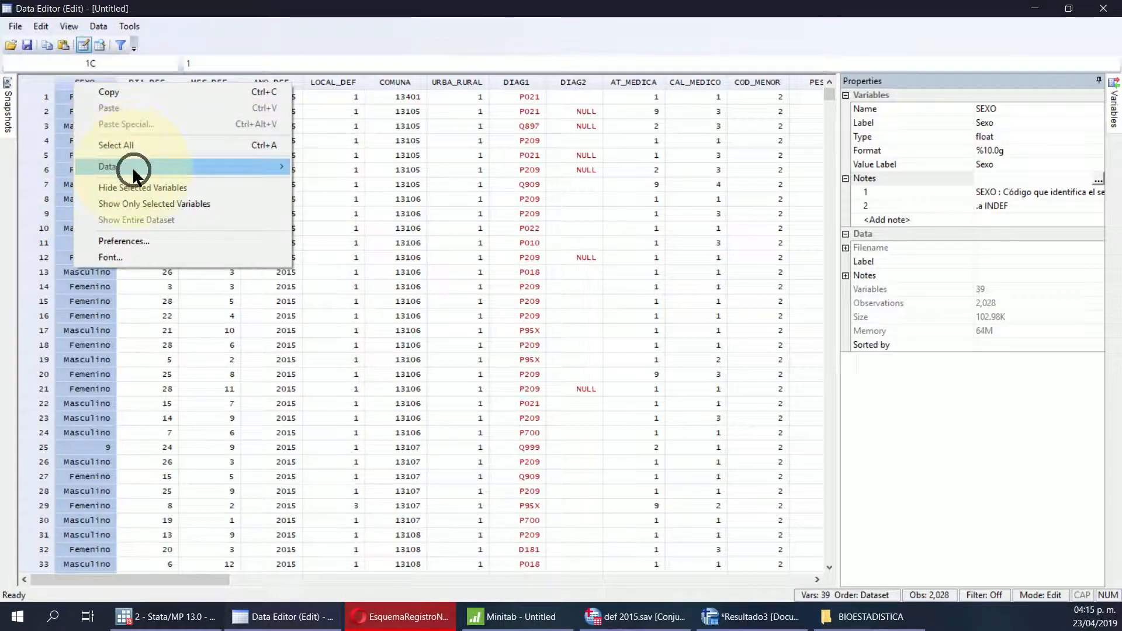
{"action": "mouse_move", "coordinate": [152, 160]}
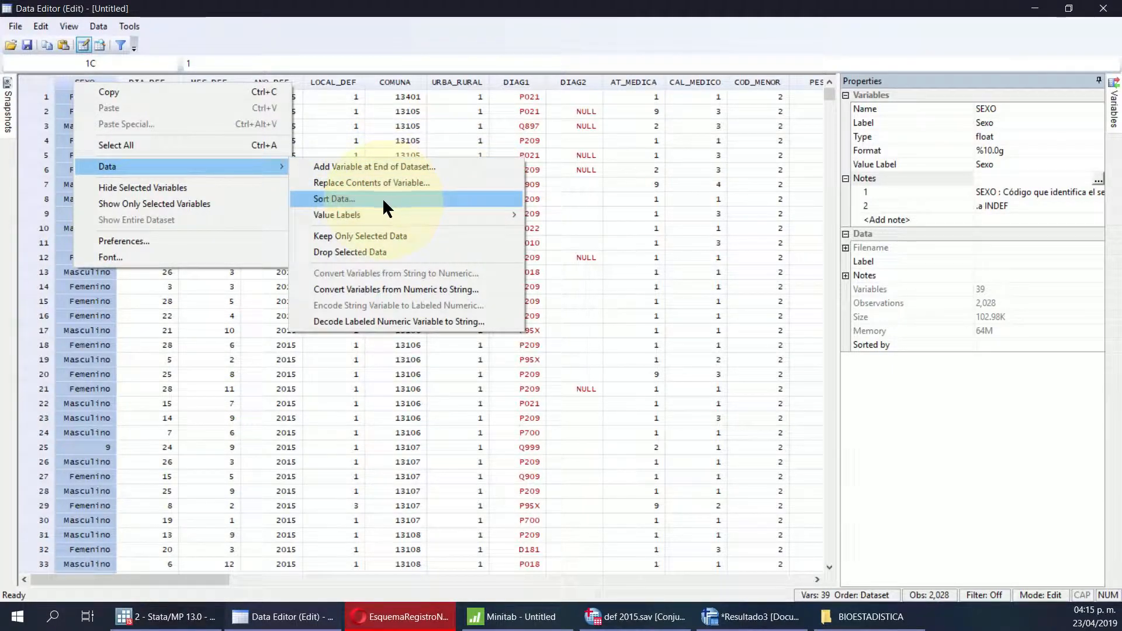
{"action": "mouse_move", "coordinate": [380, 215]}
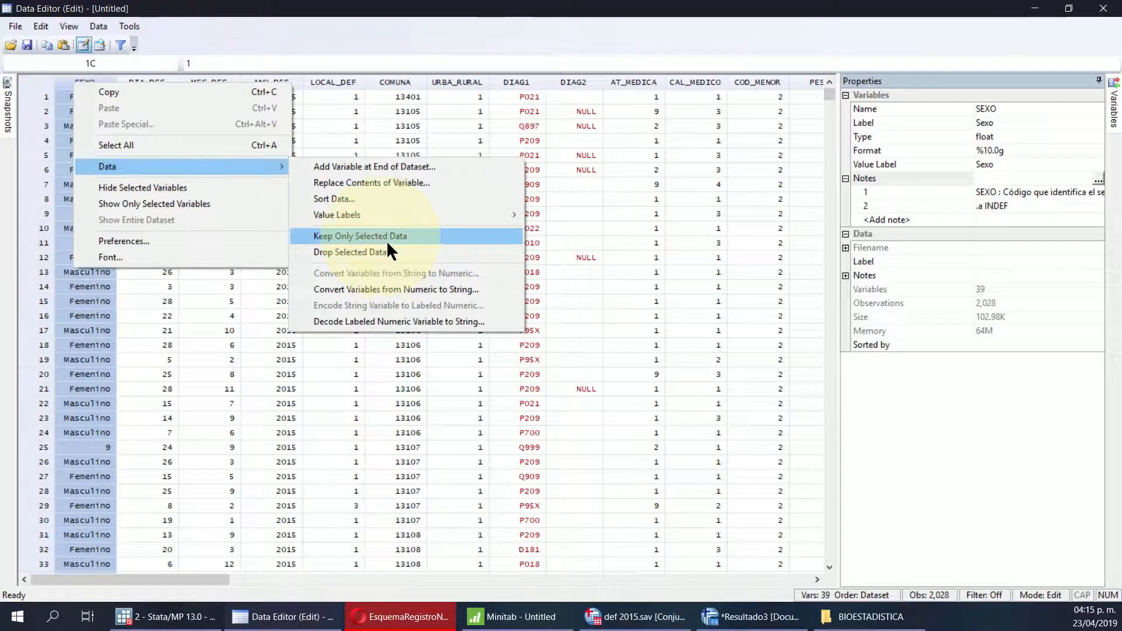
{"action": "left_click", "coordinate": [388, 182]}
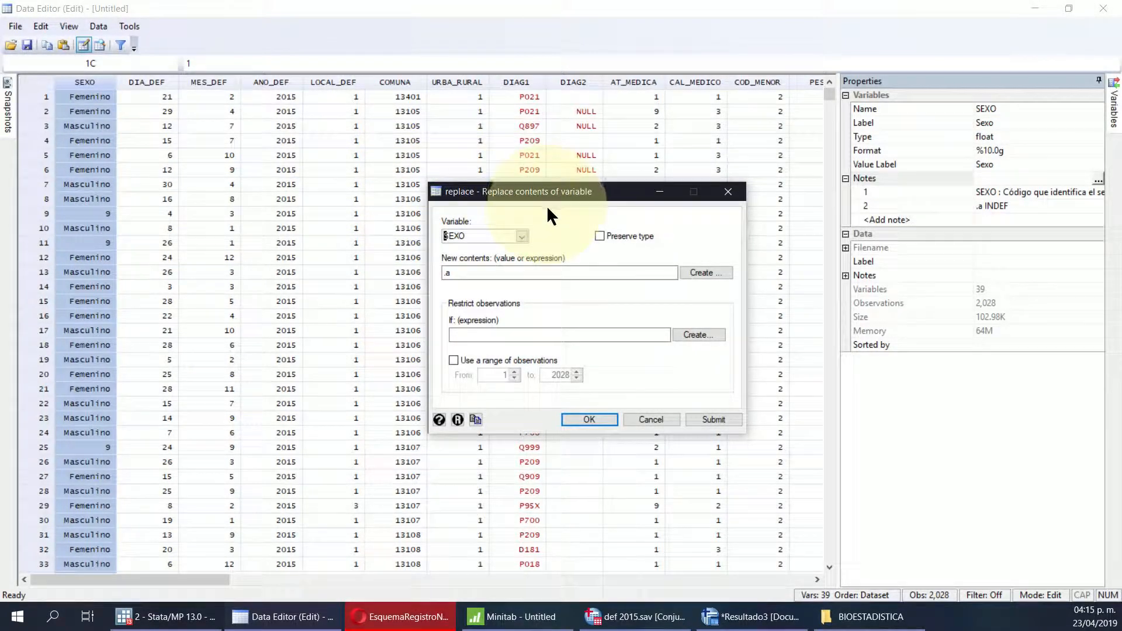
Step: Review the replacement settings: SEXO as the variable, .a as the new contents, and the If restriction
{"action": "left_click", "coordinate": [520, 236]}
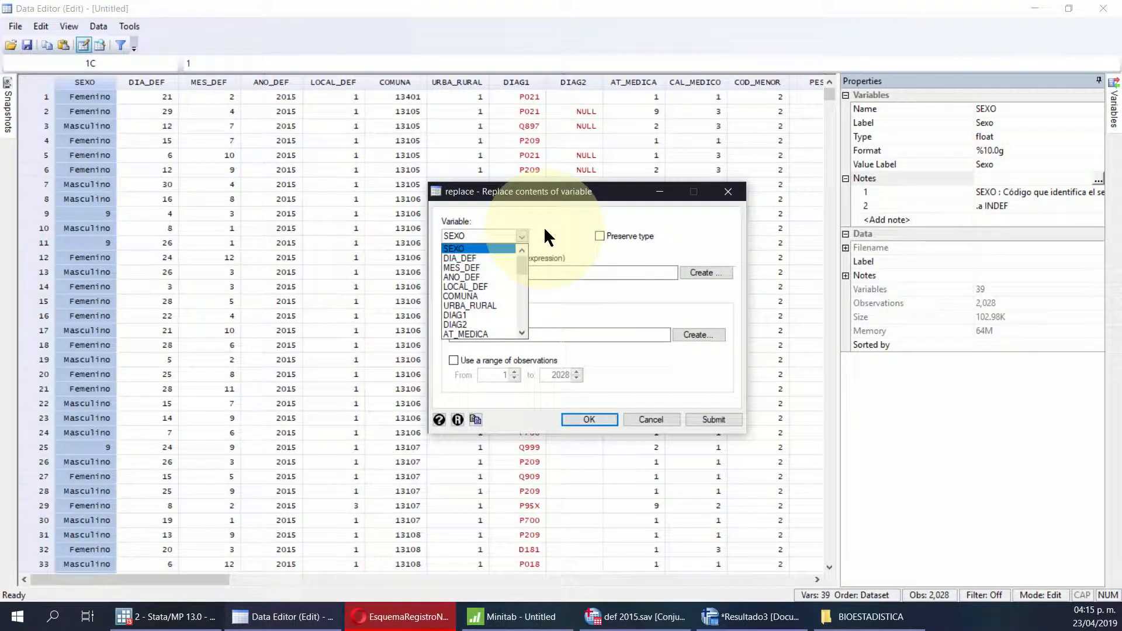
{"action": "left_click", "coordinate": [545, 231]}
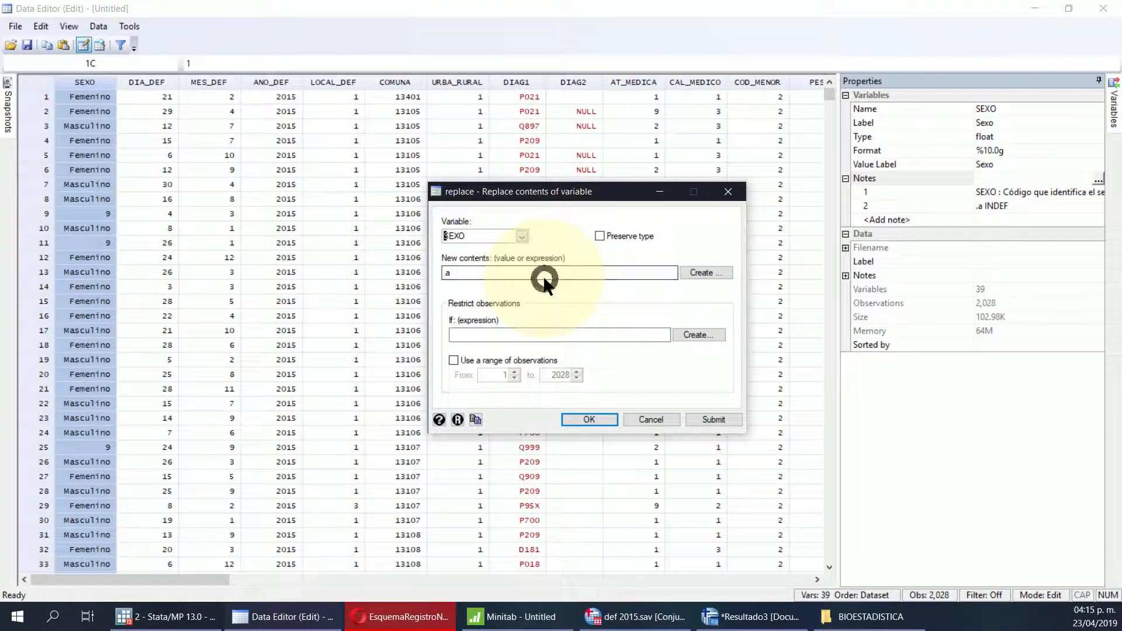
{"action": "left_click_drag", "start_coordinate": [549, 274], "coordinate": [435, 273]}
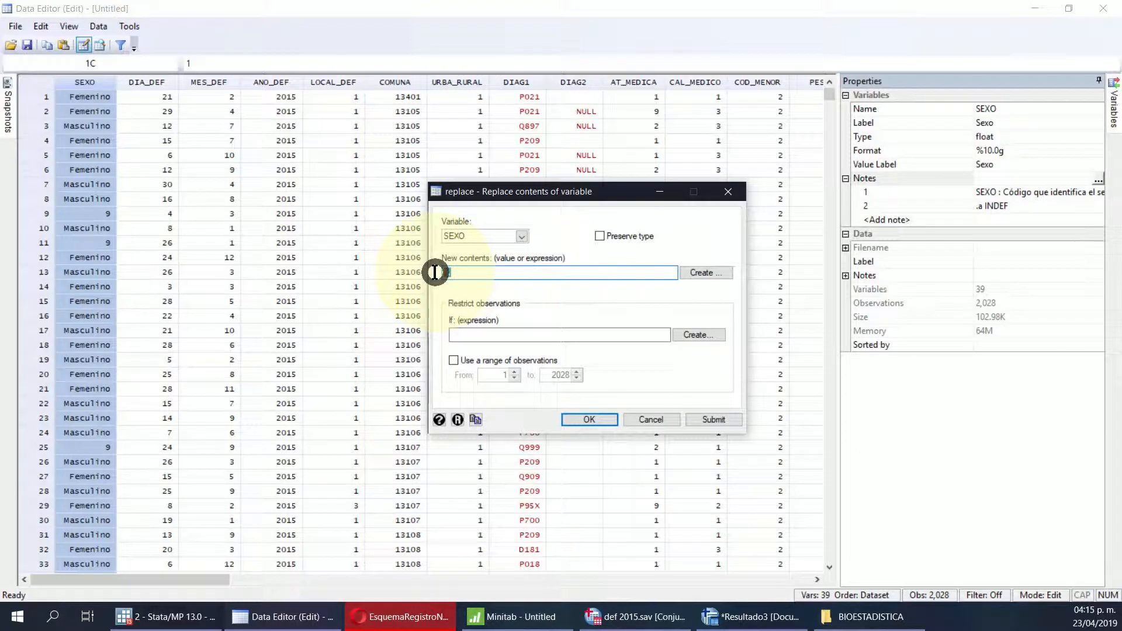
{"action": "left_click", "coordinate": [538, 276]}
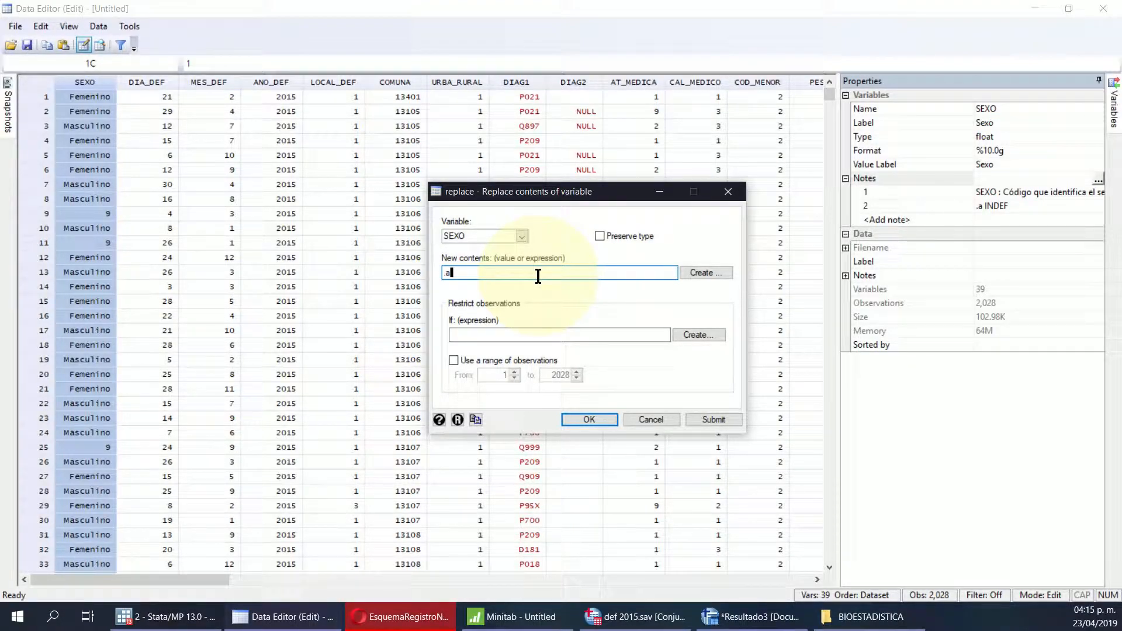
{"action": "left_click", "coordinate": [510, 329]}
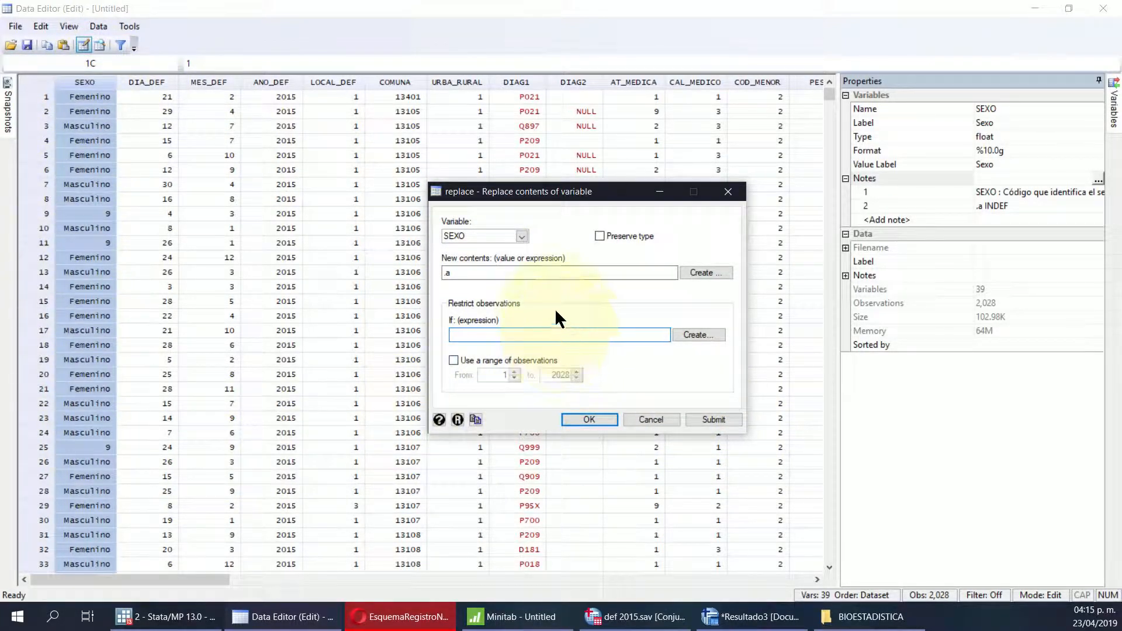
{"action": "left_click", "coordinate": [529, 270]}
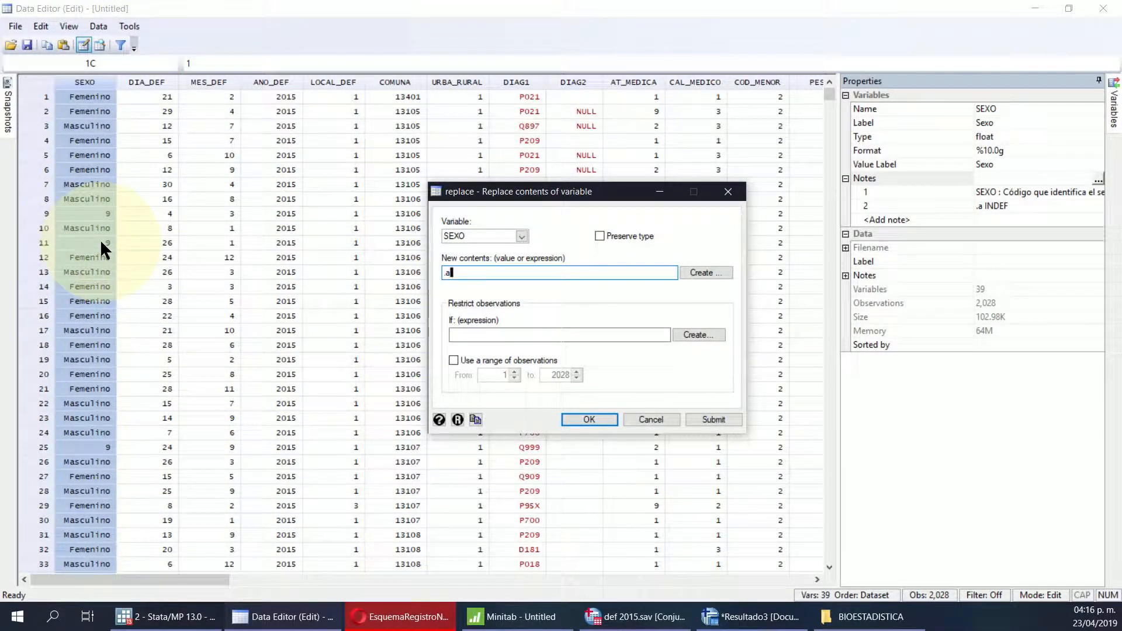
{"action": "left_click", "coordinate": [533, 335]}
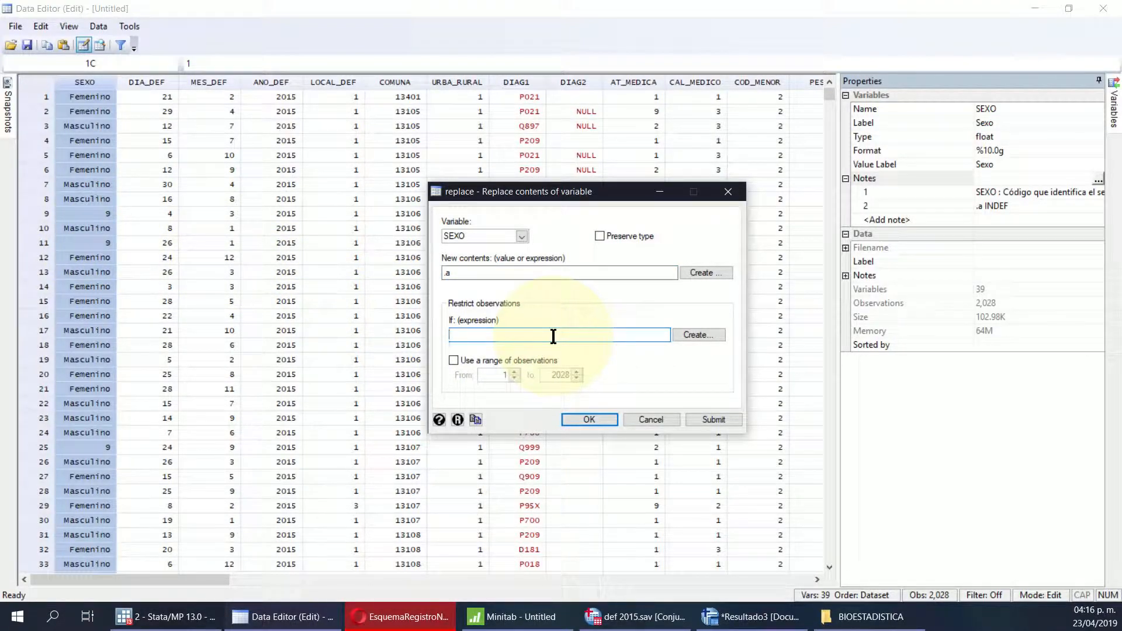
Step: Open the expression builder for the If restriction, look through its operator categories and place it beside the replace dialog
{"action": "left_click", "coordinate": [694, 337]}
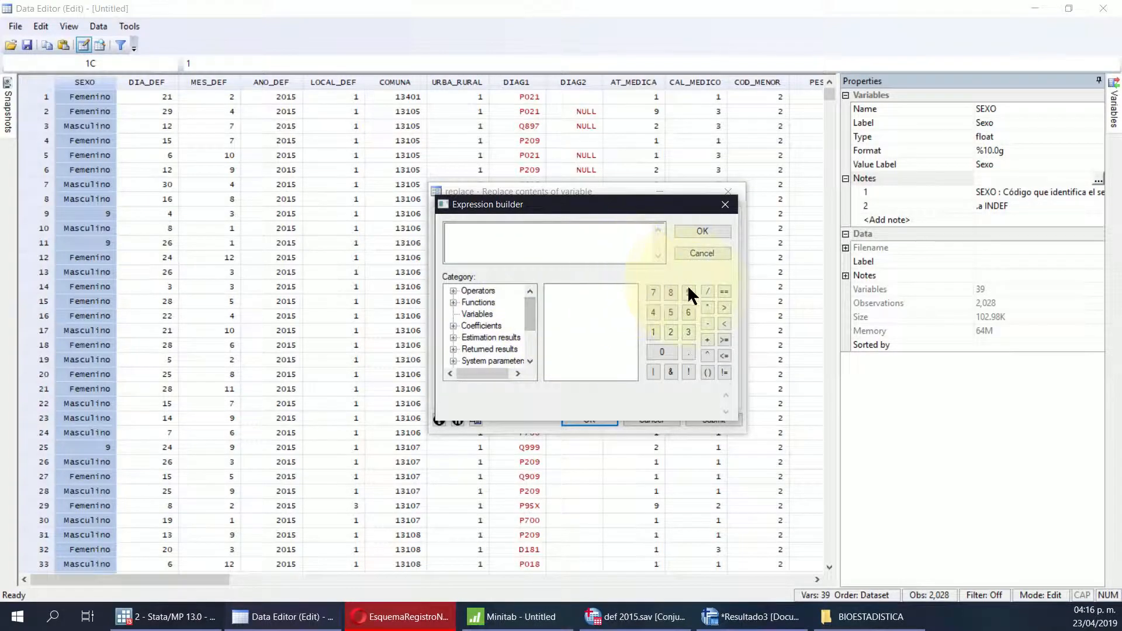
{"action": "left_click", "coordinate": [501, 237]}
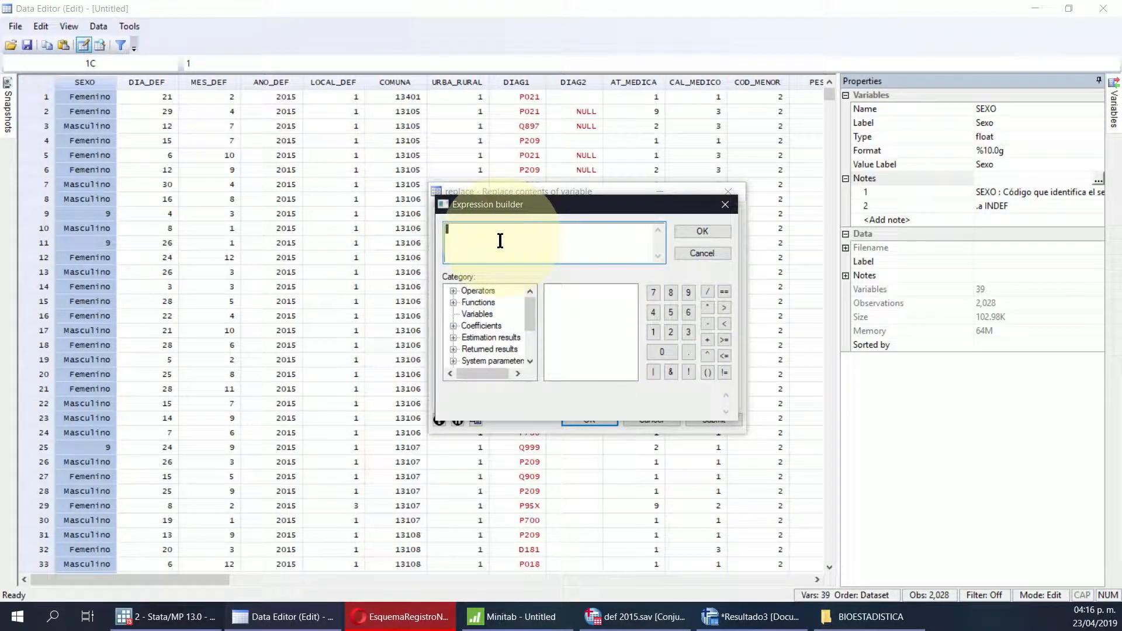
{"action": "left_click", "coordinate": [453, 291]}
{"action": "left_click", "coordinate": [453, 290]}
{"action": "left_click", "coordinate": [453, 290]}
{"action": "left_click", "coordinate": [492, 302]}
{"action": "left_click", "coordinate": [496, 321]}
{"action": "left_click", "coordinate": [498, 302]}
{"action": "left_click", "coordinate": [498, 314]}
{"action": "left_click", "coordinate": [496, 325]}
{"action": "left_click", "coordinate": [491, 338]}
{"action": "left_click", "coordinate": [486, 289]}
{"action": "left_click", "coordinate": [491, 303]}
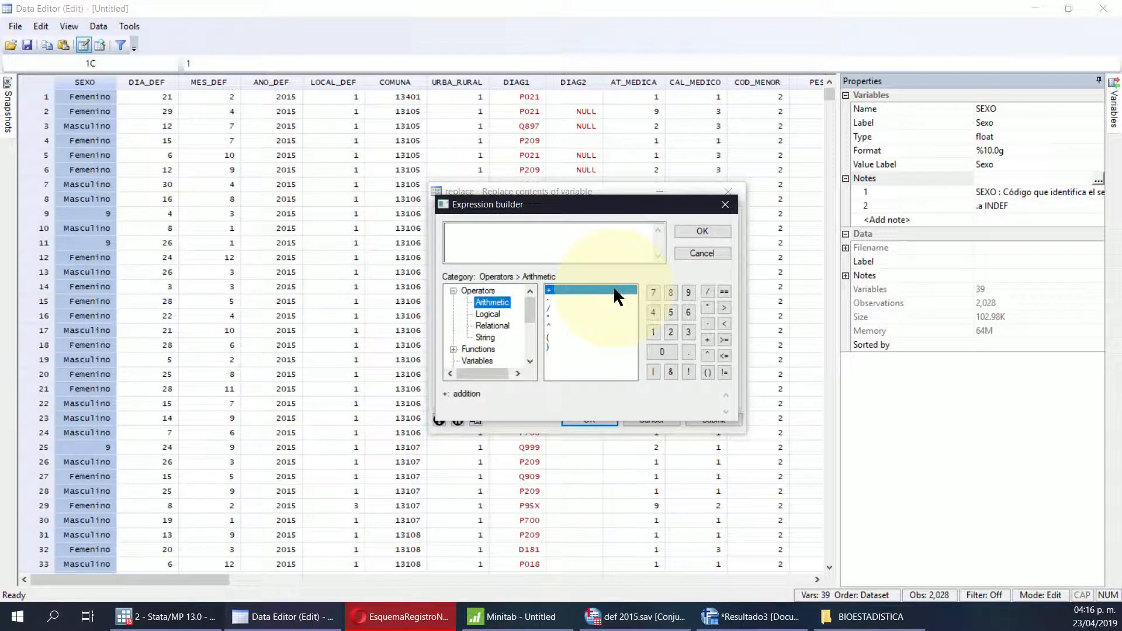
{"action": "left_click_drag", "start_coordinate": [526, 204], "coordinate": [257, 189]}
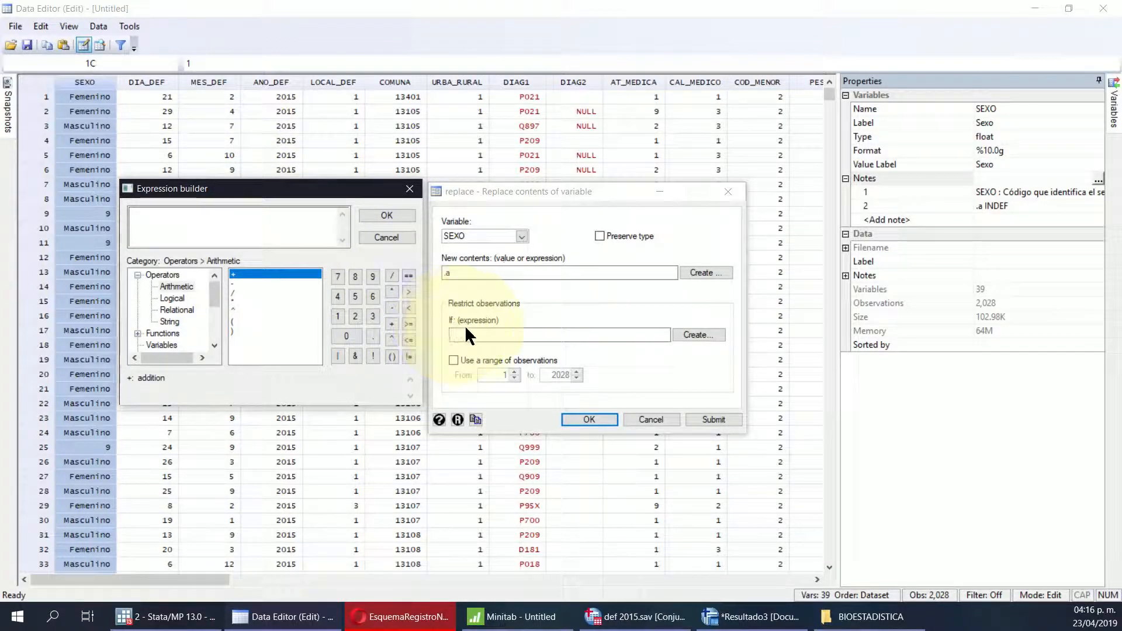
Step: Build the condition SEXO==9 in the expression builder to restrict the replacement
{"action": "left_click", "coordinate": [248, 232]}
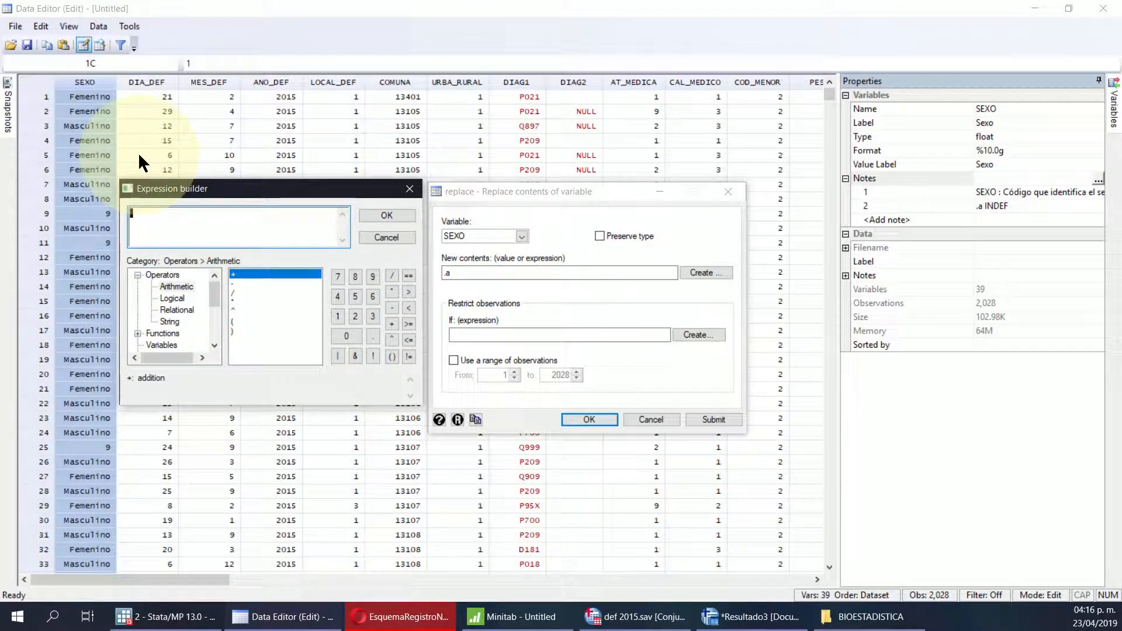
{"action": "type", "text": "SEXO"}
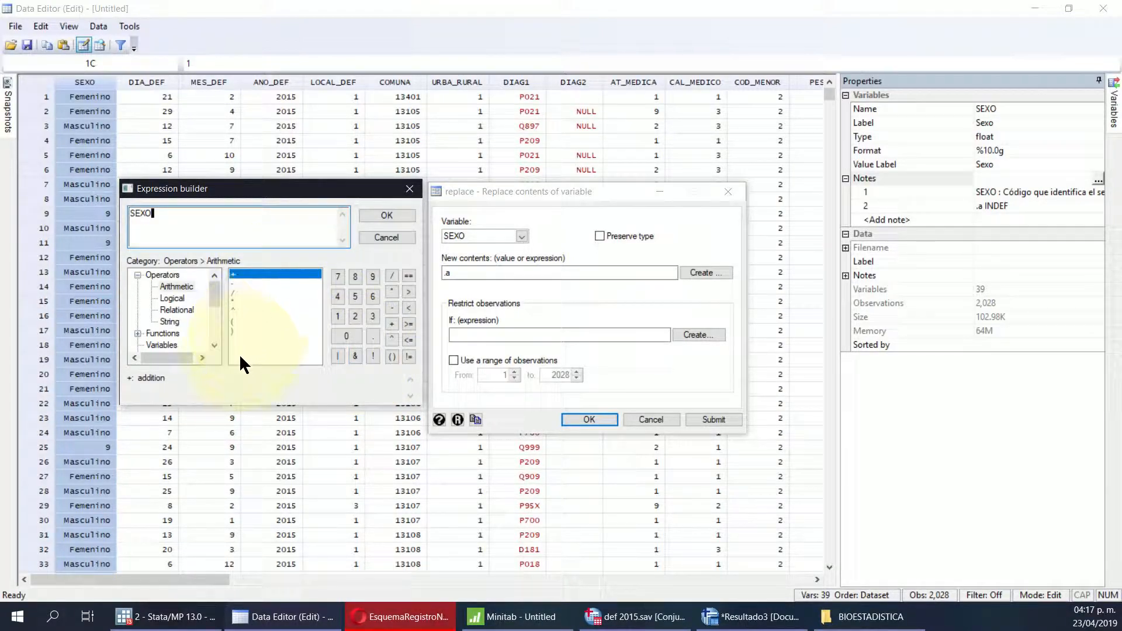
{"action": "left_click", "coordinate": [169, 299]}
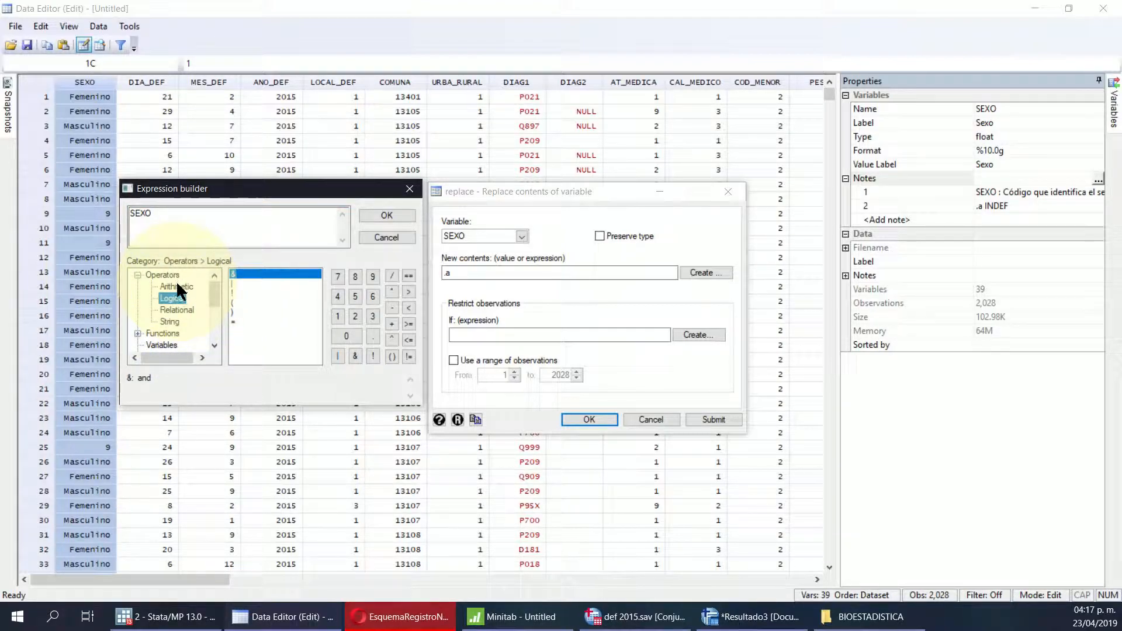
{"action": "left_click", "coordinate": [178, 310]}
{"action": "left_click", "coordinate": [171, 321]}
{"action": "scroll", "coordinate": [192, 307], "scroll_direction": "down", "scroll_amount": 2}
{"action": "left_click", "coordinate": [138, 287]}
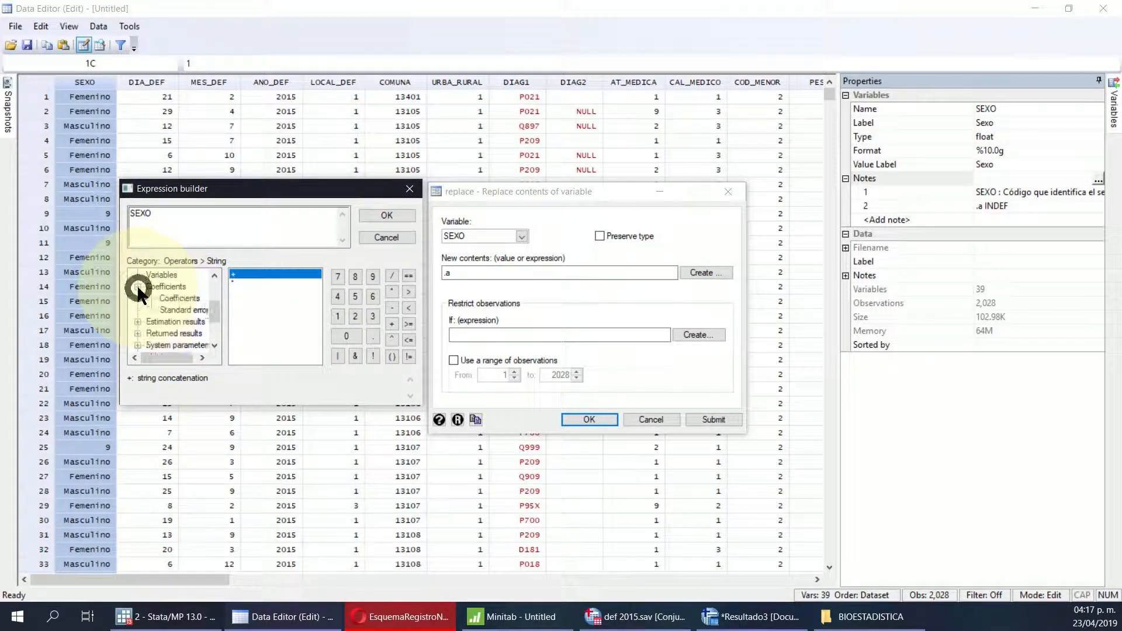
{"action": "scroll", "coordinate": [164, 310], "scroll_direction": "down", "scroll_amount": 2}
{"action": "scroll", "coordinate": [171, 321], "scroll_direction": "up", "scroll_amount": 3}
{"action": "scroll", "coordinate": [166, 315], "scroll_direction": "up", "scroll_amount": 2}
{"action": "left_click", "coordinate": [408, 276]}
{"action": "left_click", "coordinate": [373, 276]}
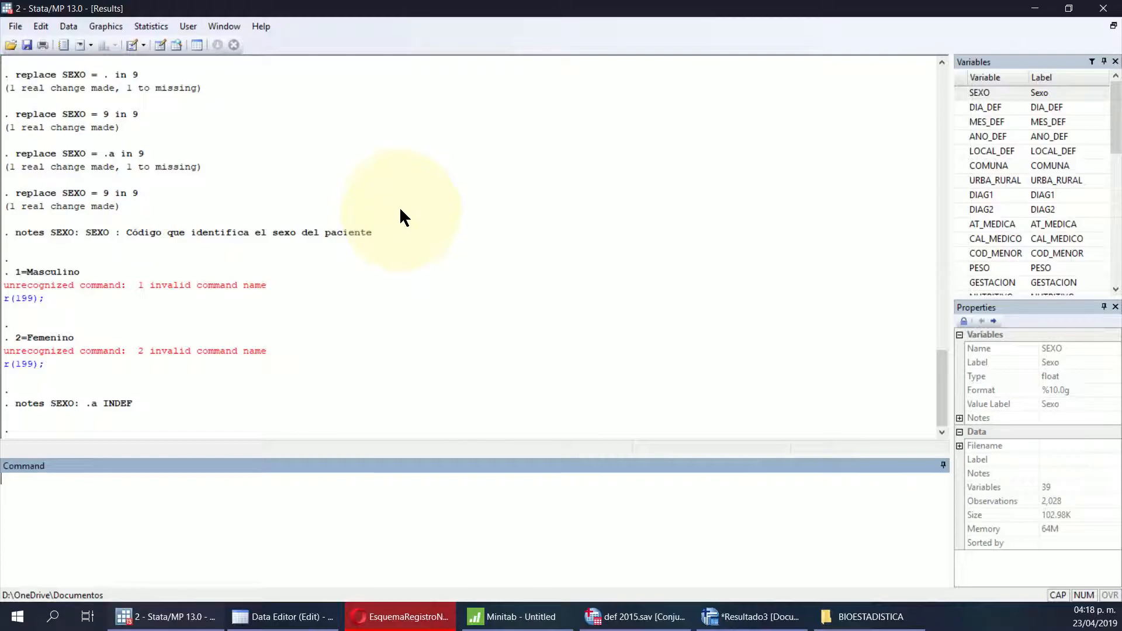
Step: Return to the Data Editor, submit the replacement of SEXO with .a where SEXO==9, and check the column's rows
{"action": "left_click", "coordinate": [283, 617]}
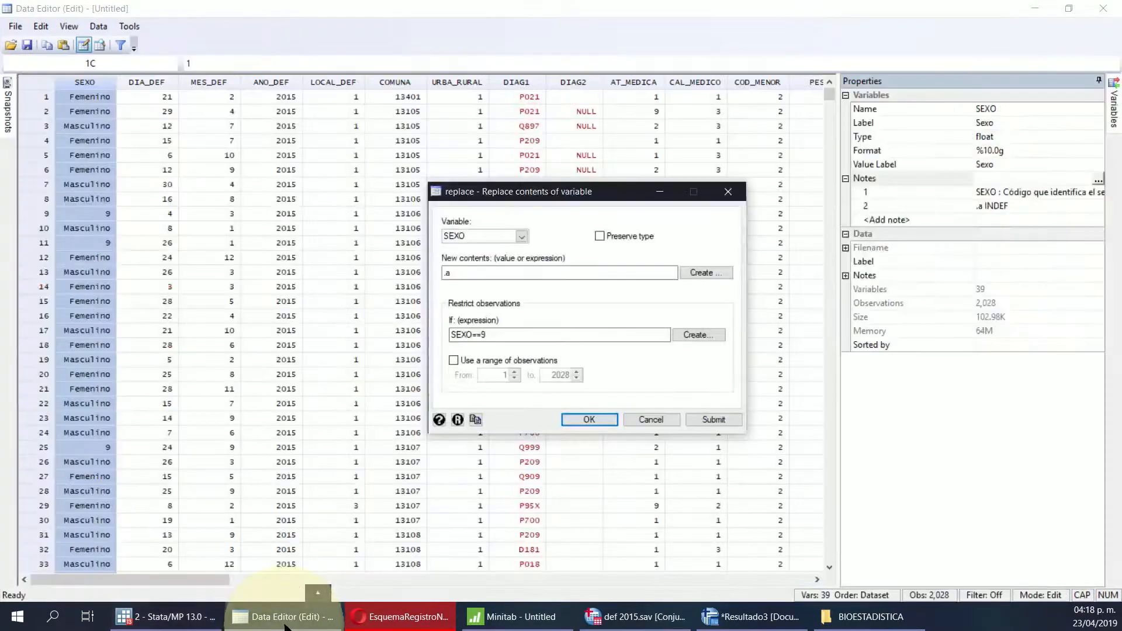
{"action": "left_click", "coordinate": [722, 417]}
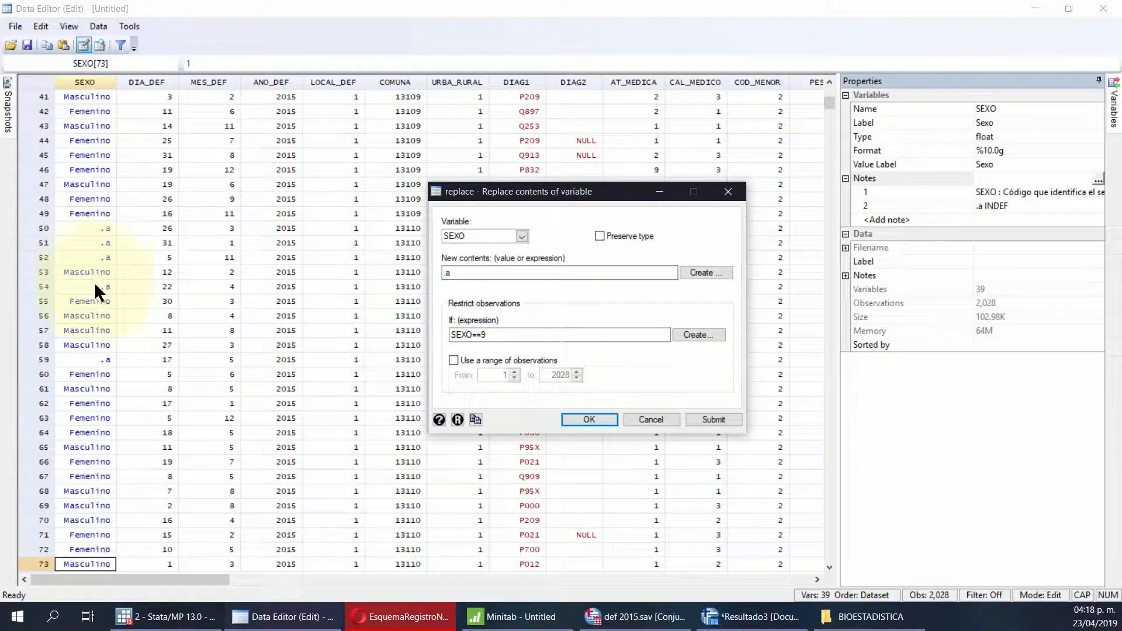
{"action": "scroll", "coordinate": [89, 379], "scroll_direction": "down", "scroll_amount": 10}
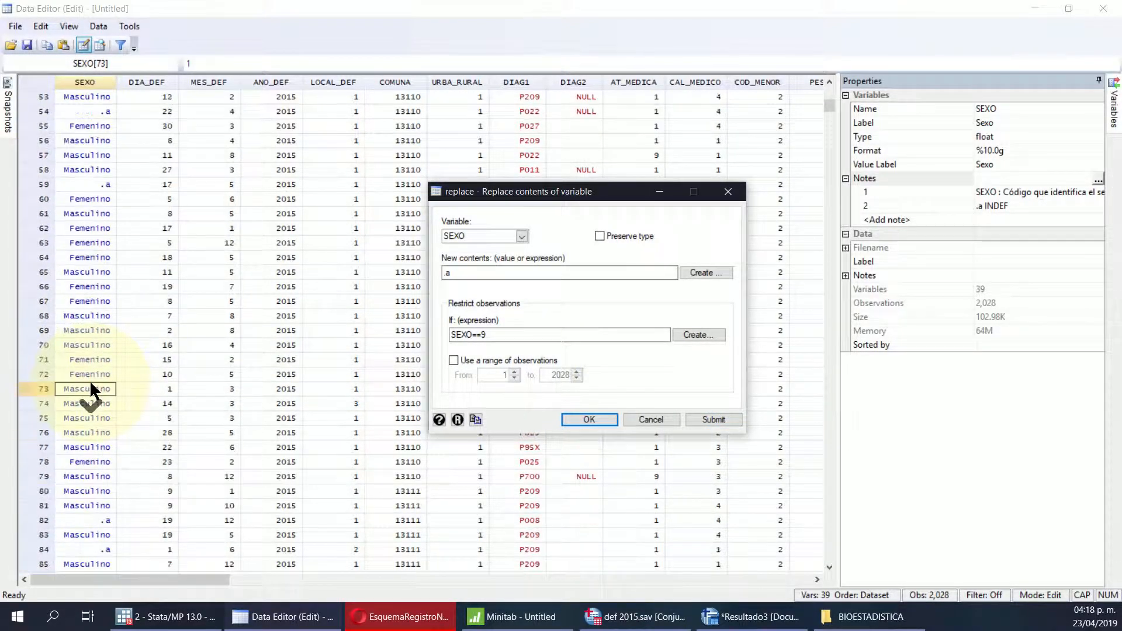
{"action": "scroll", "coordinate": [89, 380], "scroll_direction": "down", "scroll_amount": 20}
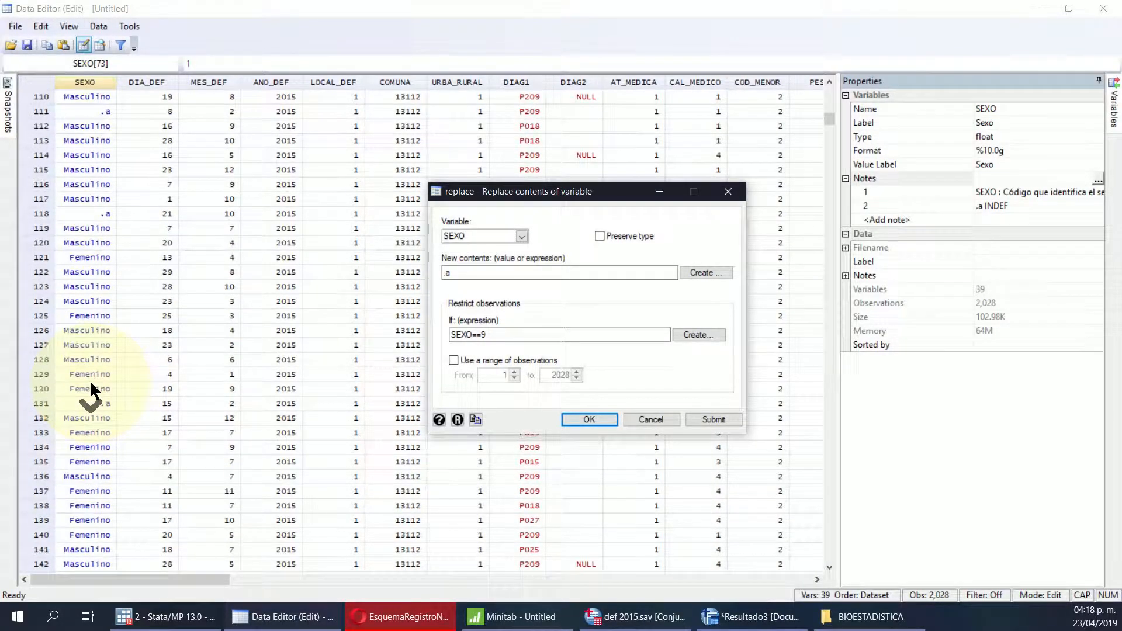
Step: Look through the SEXO column for the .a codes, confirm and close the replacement of SEXO, and return to the first observation
{"action": "scroll", "coordinate": [90, 380], "scroll_direction": "down", "scroll_amount": 20}
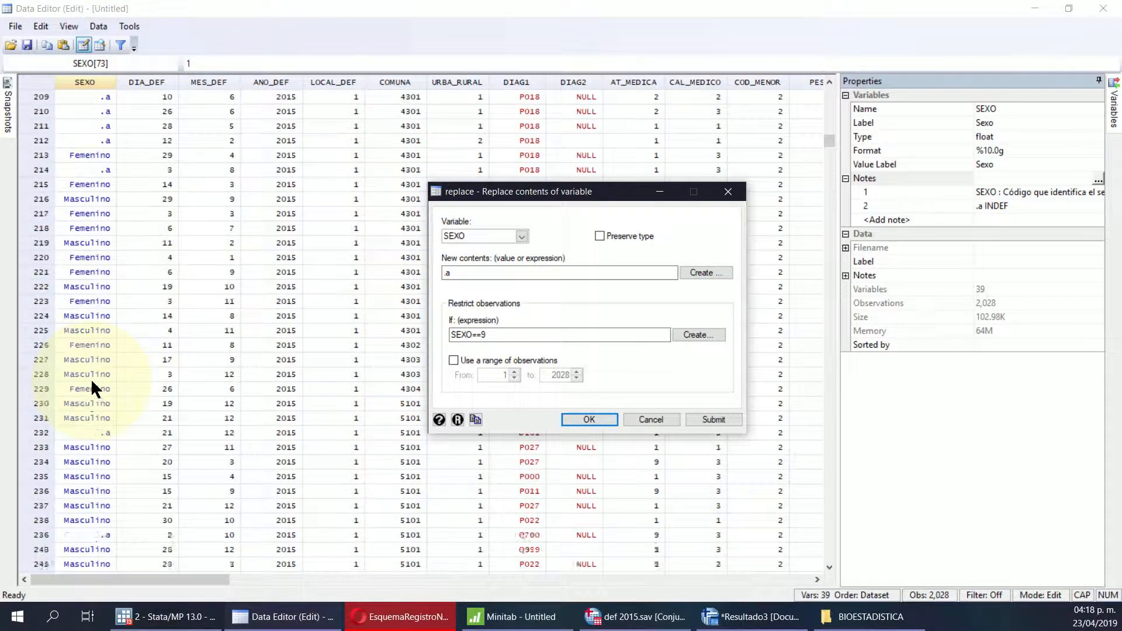
{"action": "scroll", "coordinate": [83, 359], "scroll_direction": "down", "scroll_amount": 20}
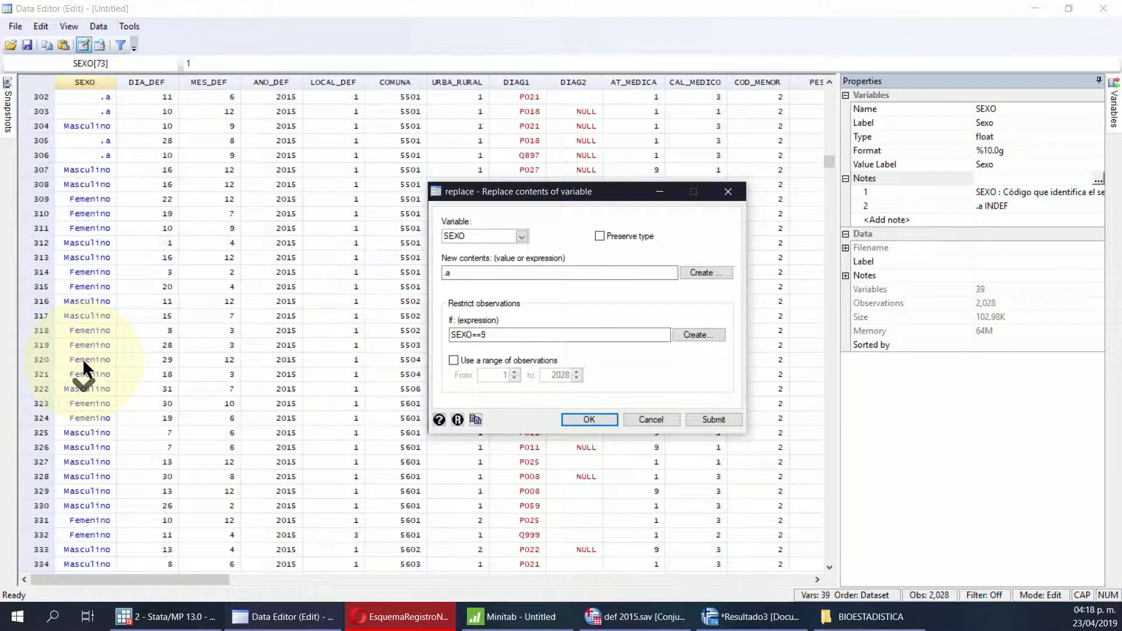
{"action": "scroll", "coordinate": [82, 359], "scroll_direction": "up", "scroll_amount": 20}
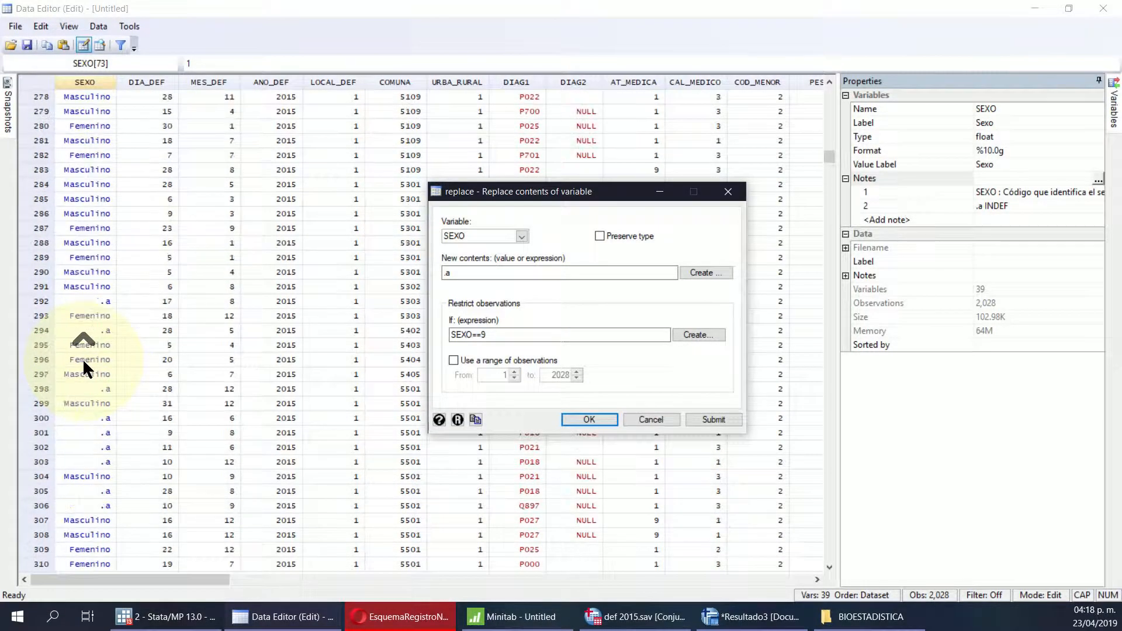
{"action": "scroll", "coordinate": [82, 358], "scroll_direction": "up", "scroll_amount": 10}
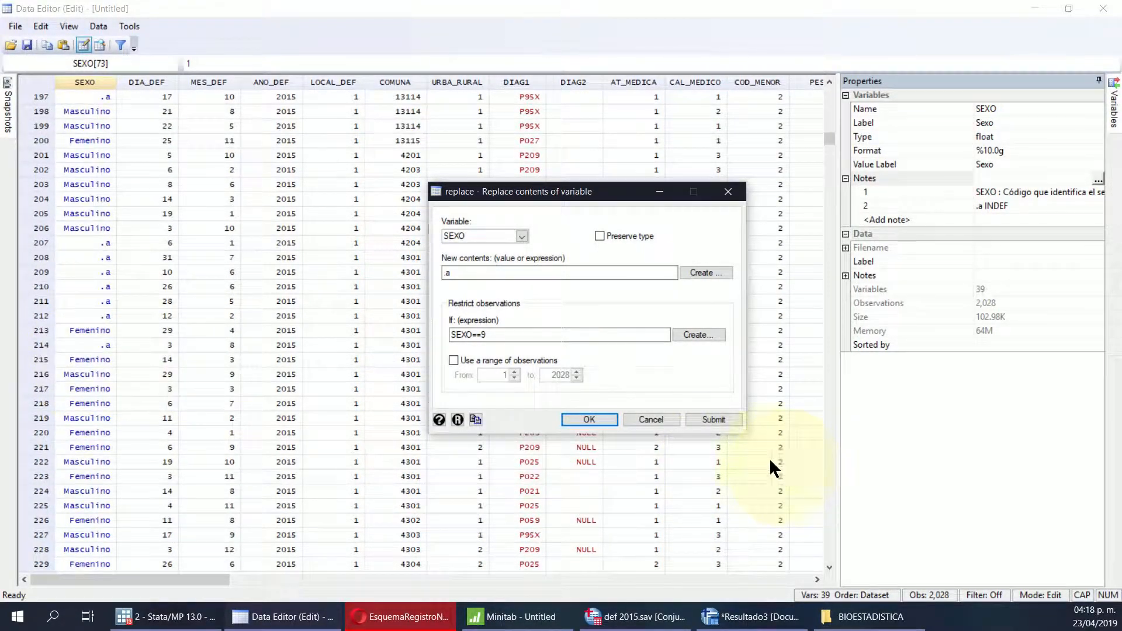
{"action": "left_click", "coordinate": [584, 416]}
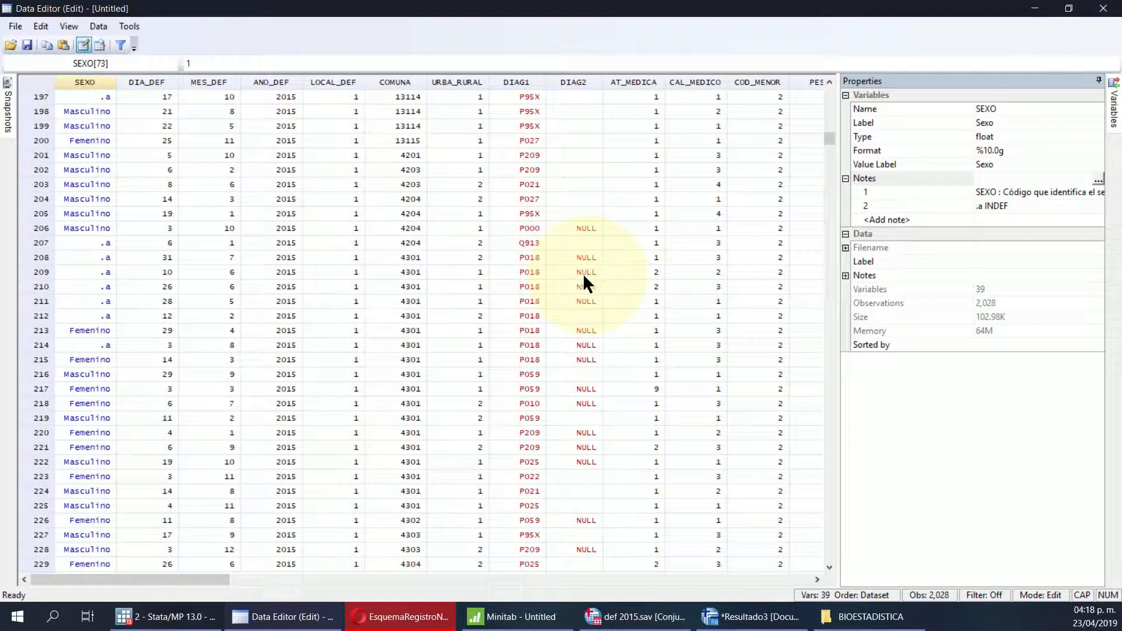
{"action": "left_click_drag", "start_coordinate": [170, 579], "coordinate": [75, 556]}
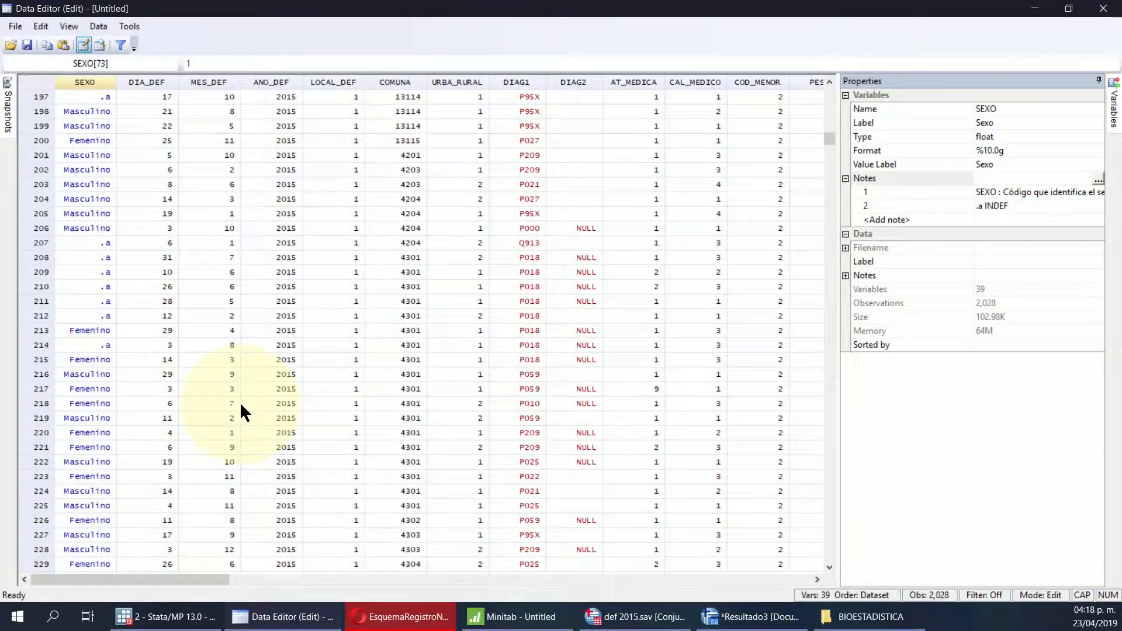
{"action": "scroll", "coordinate": [240, 403], "scroll_direction": "up", "scroll_amount": 19}
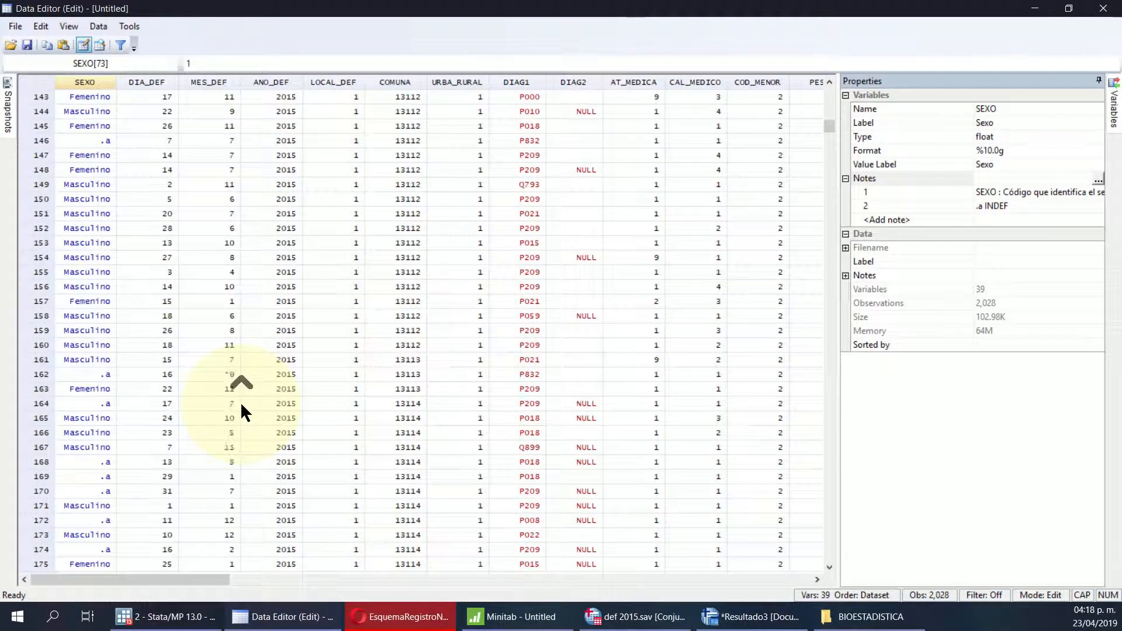
{"action": "scroll", "coordinate": [240, 403], "scroll_direction": "up", "scroll_amount": 12}
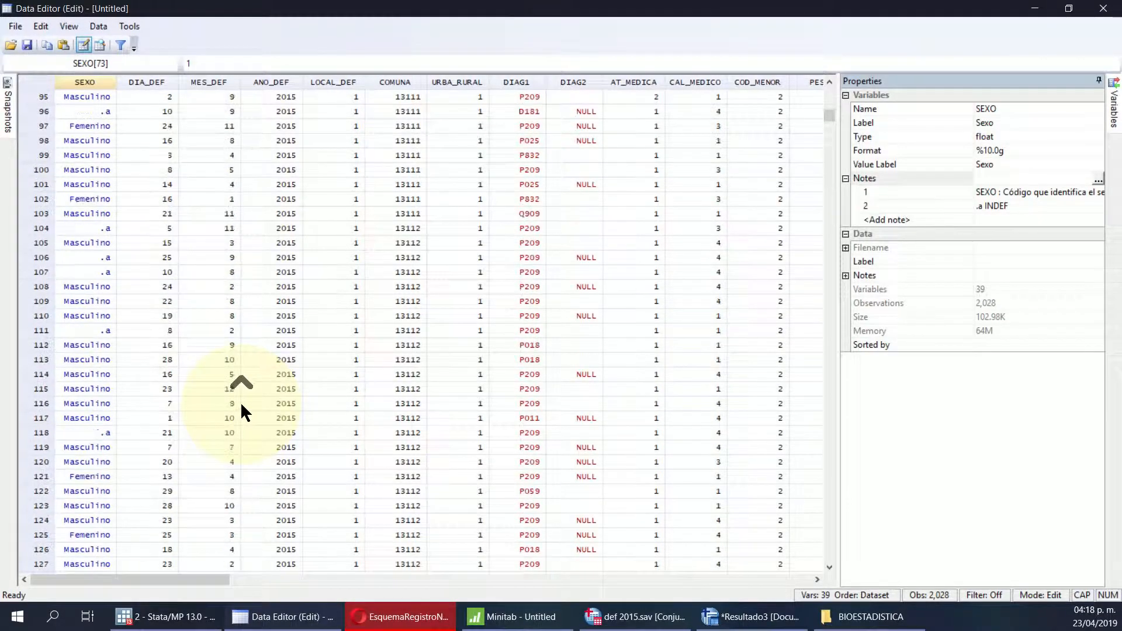
{"action": "scroll", "coordinate": [240, 403], "scroll_direction": "up", "scroll_amount": 20}
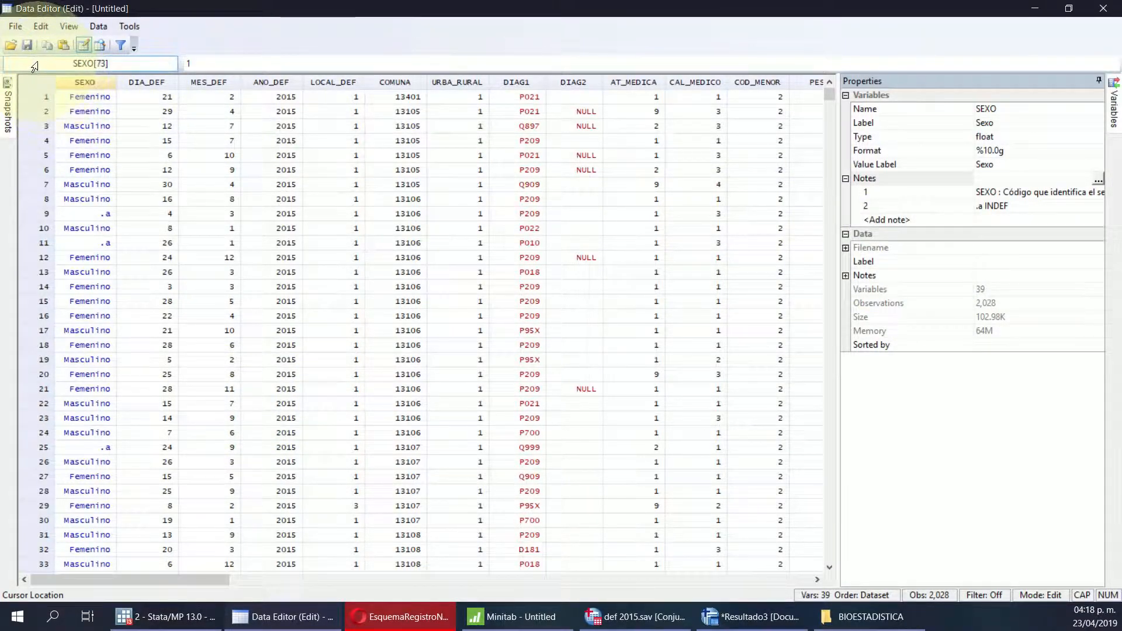
{"action": "right_click", "coordinate": [92, 79]}
{"action": "mouse_move", "coordinate": [189, 163]}
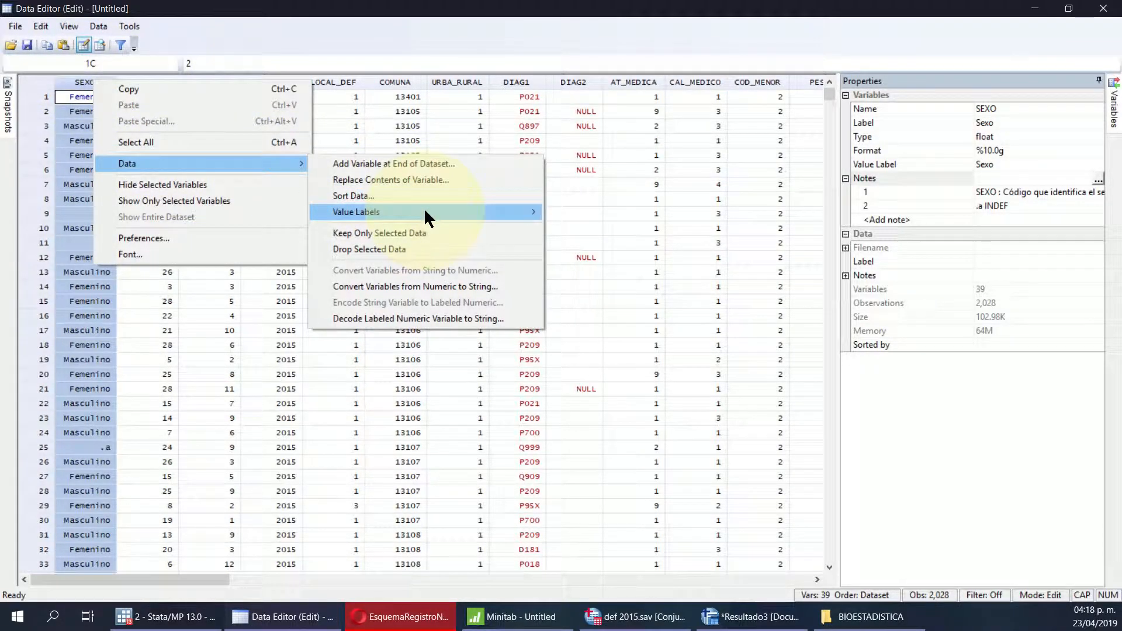
{"action": "mouse_move", "coordinate": [475, 211]}
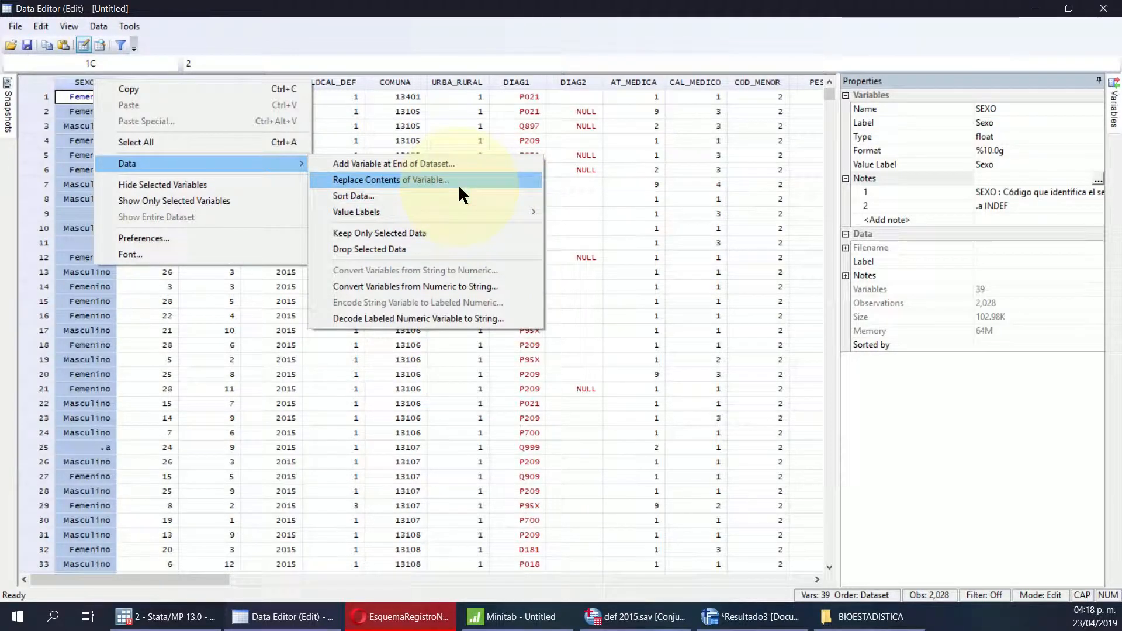
{"action": "left_click", "coordinate": [458, 183]}
{"action": "left_click", "coordinate": [508, 336]}
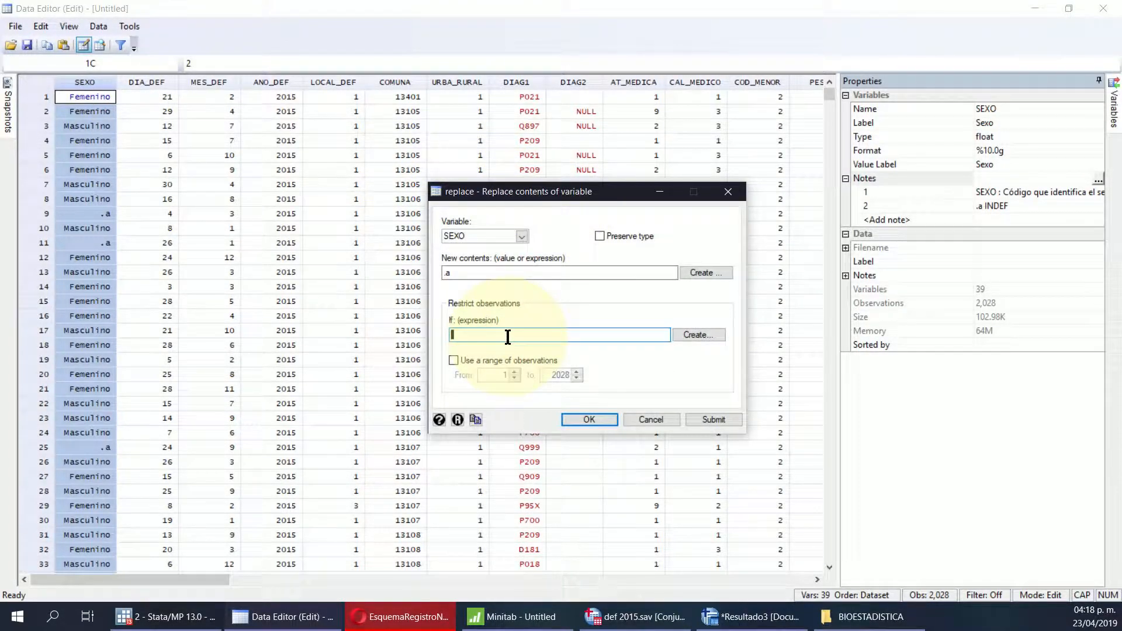
{"action": "double_click", "coordinate": [464, 272]}
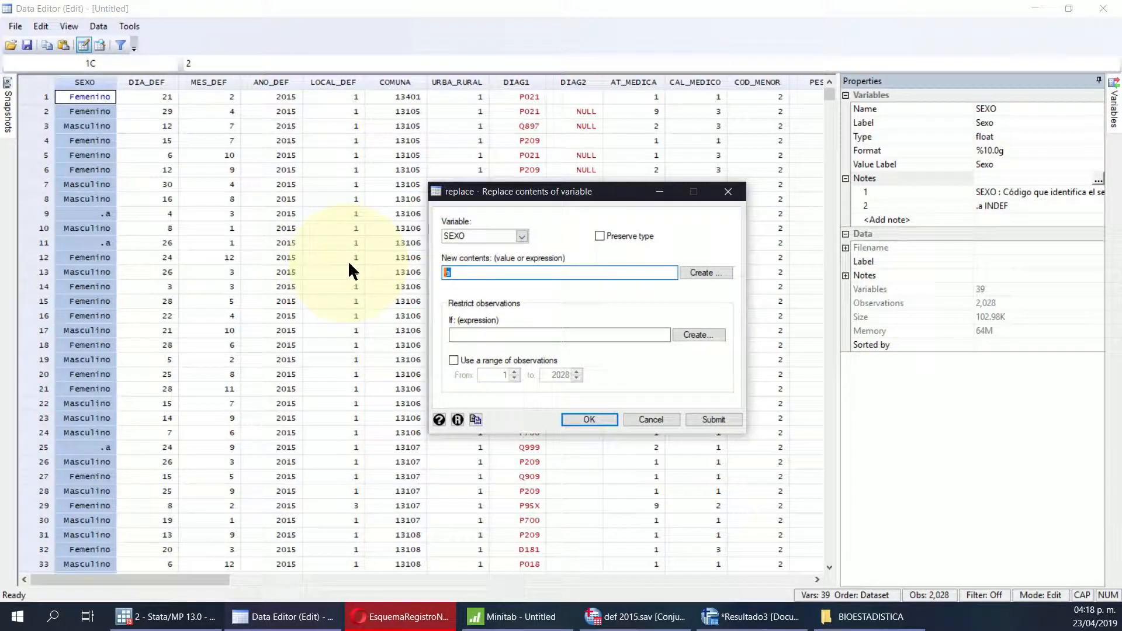
{"action": "key", "text": "BackSpace"}
{"action": "left_click", "coordinate": [478, 334]}
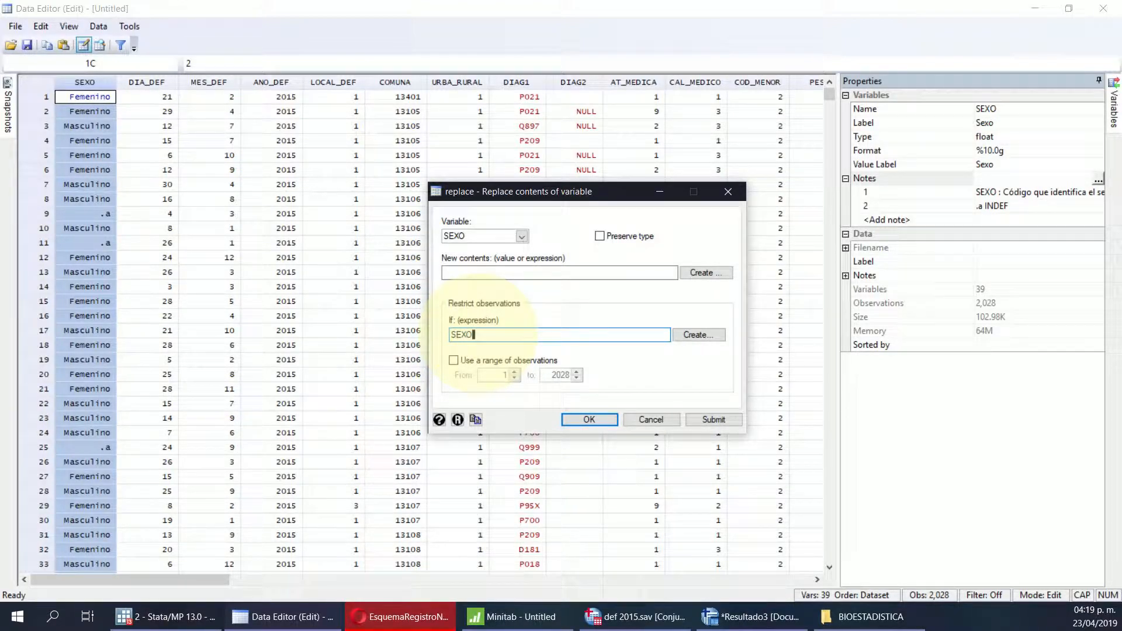
{"action": "key", "text": "shift"}
{"action": "left_click", "coordinate": [660, 420]}
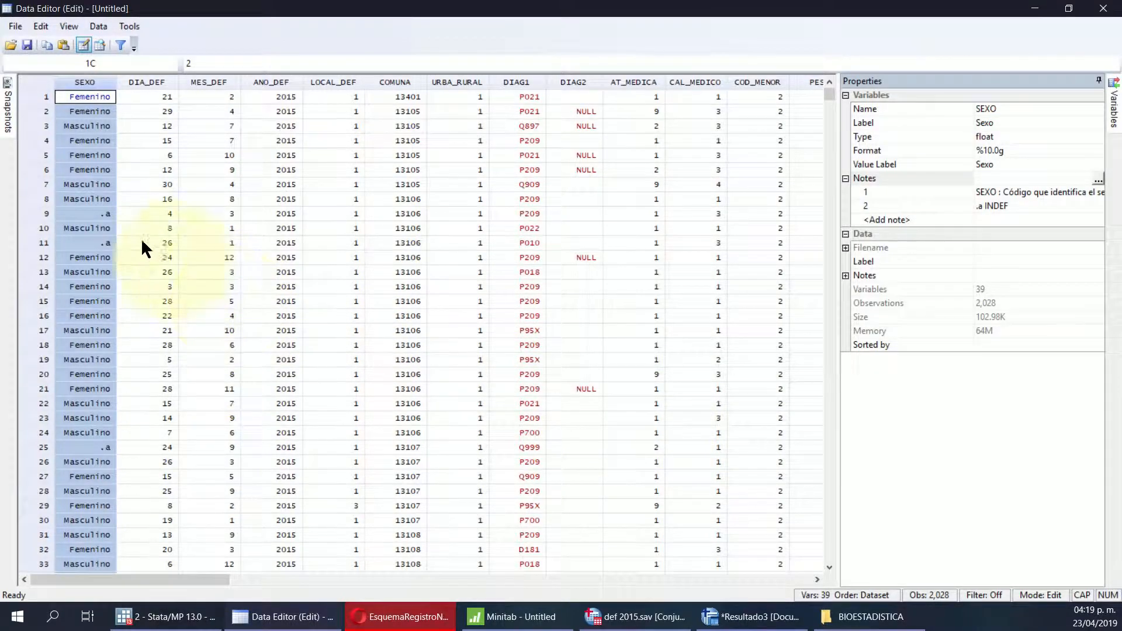
Step: Clear the SEXO value of observation 9
{"action": "left_click", "coordinate": [100, 215]}
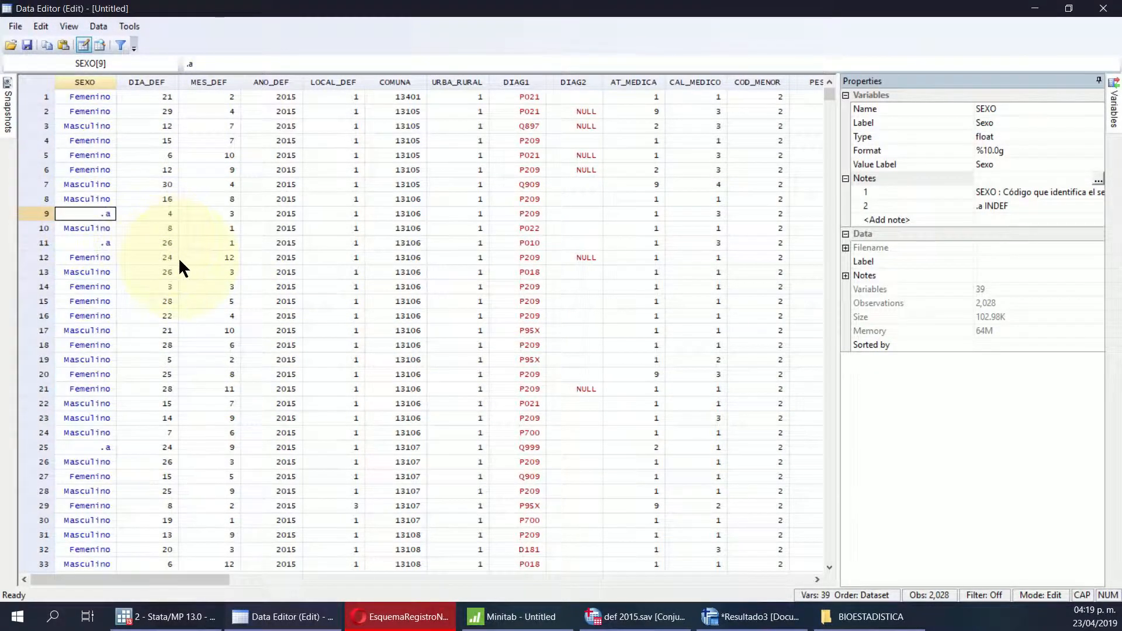
{"action": "key", "text": "Delete"}
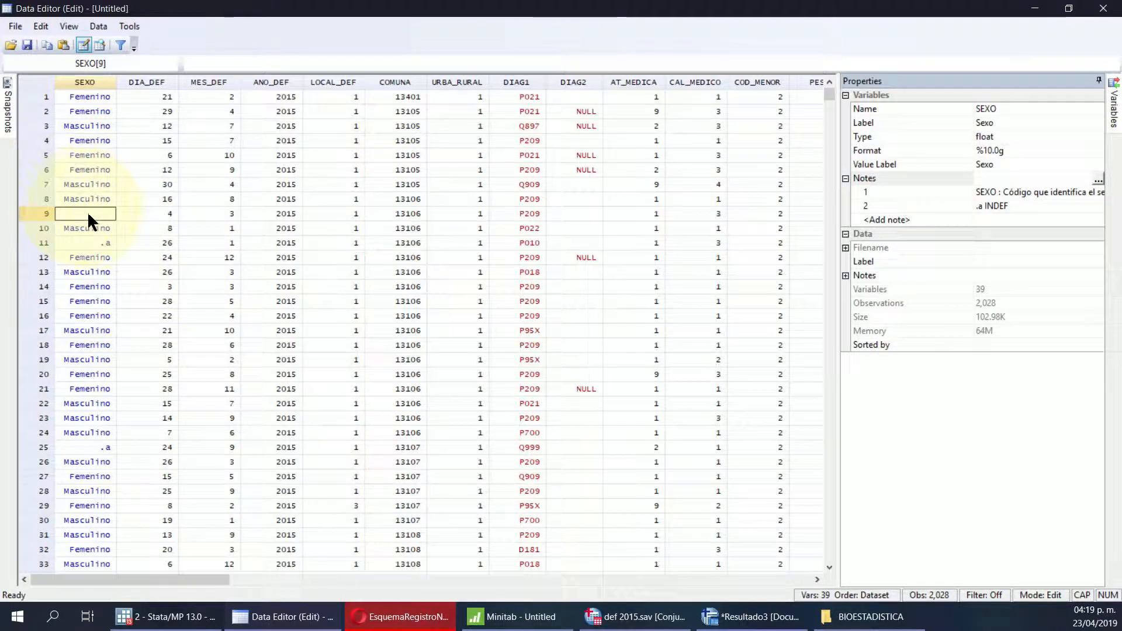
{"action": "key", "text": "Return"}
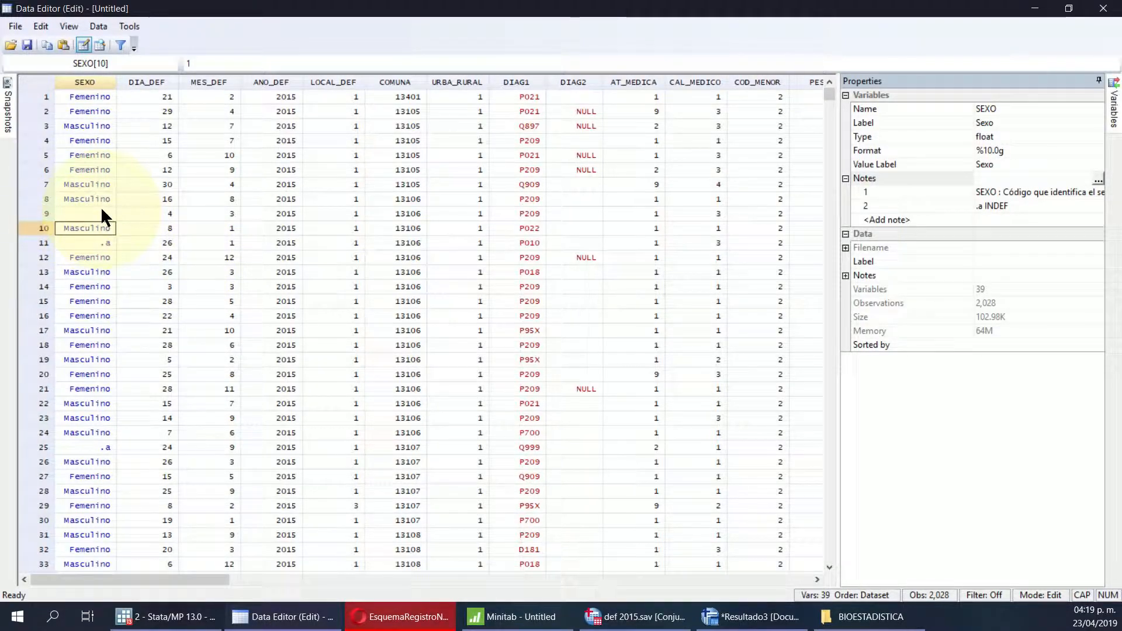
Step: Try to enter .A in uppercase as the SEXO value of observation 9
{"action": "left_click", "coordinate": [100, 212]}
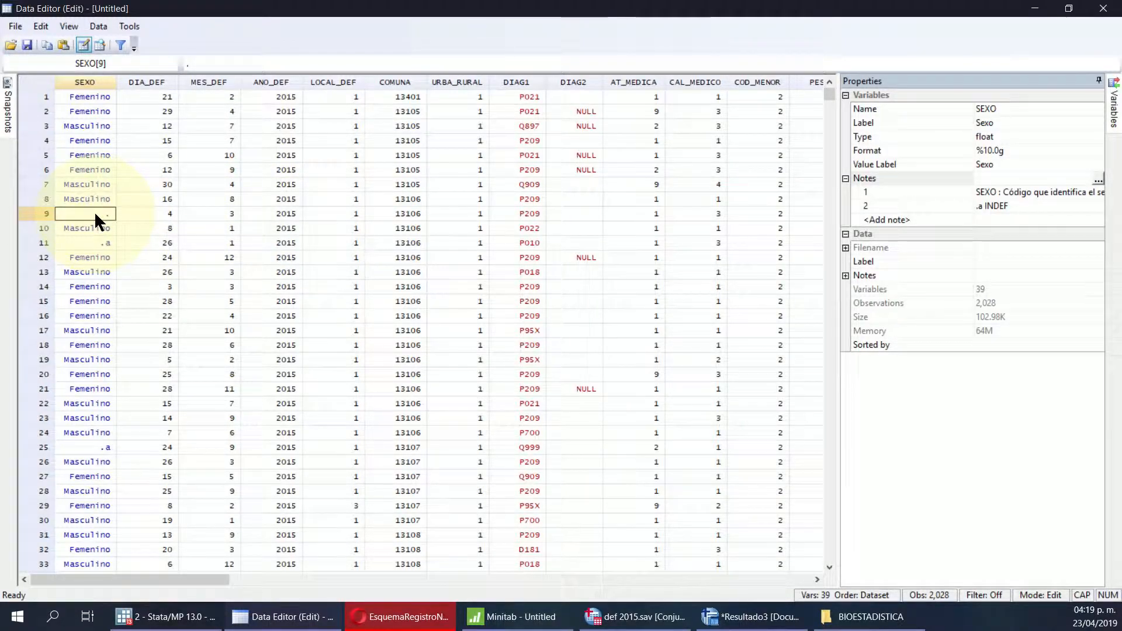
{"action": "type", "text": ".A"}
{"action": "key", "text": "Return"}
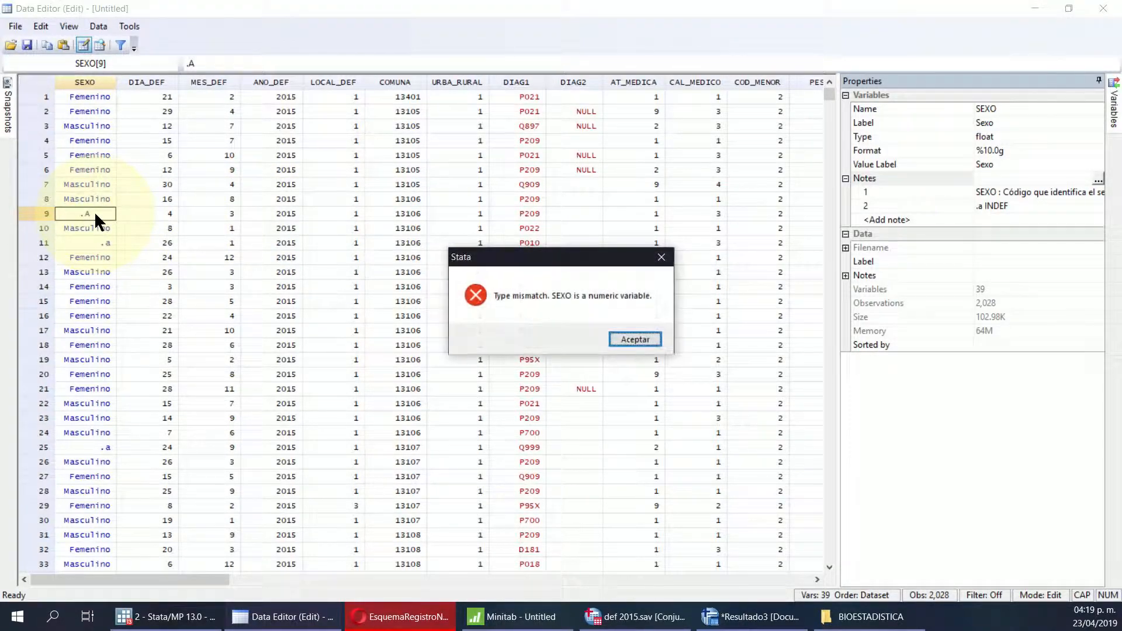
{"action": "left_click", "coordinate": [658, 337]}
Step: Enter lowercase .a as the SEXO value of observation 9
{"action": "left_click", "coordinate": [108, 214]}
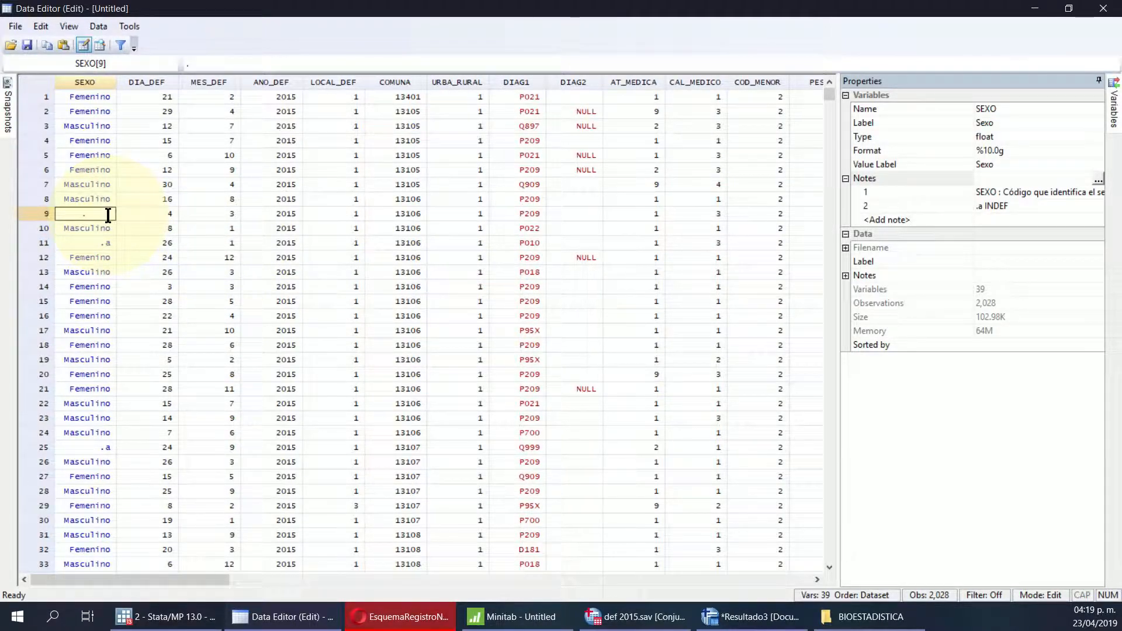
{"action": "type", "text": ".a"}
{"action": "key", "text": "Return"}
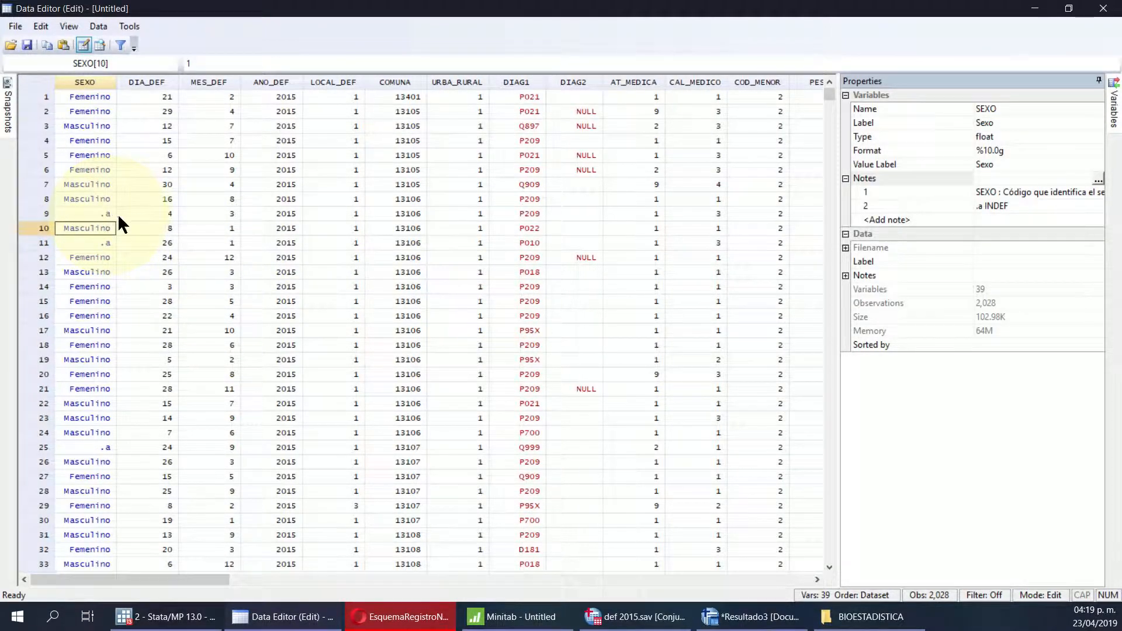
{"action": "scroll", "coordinate": [94, 272], "scroll_direction": "down", "scroll_amount": 2}
{"action": "scroll", "coordinate": [94, 272], "scroll_direction": "up", "scroll_amount": 2}
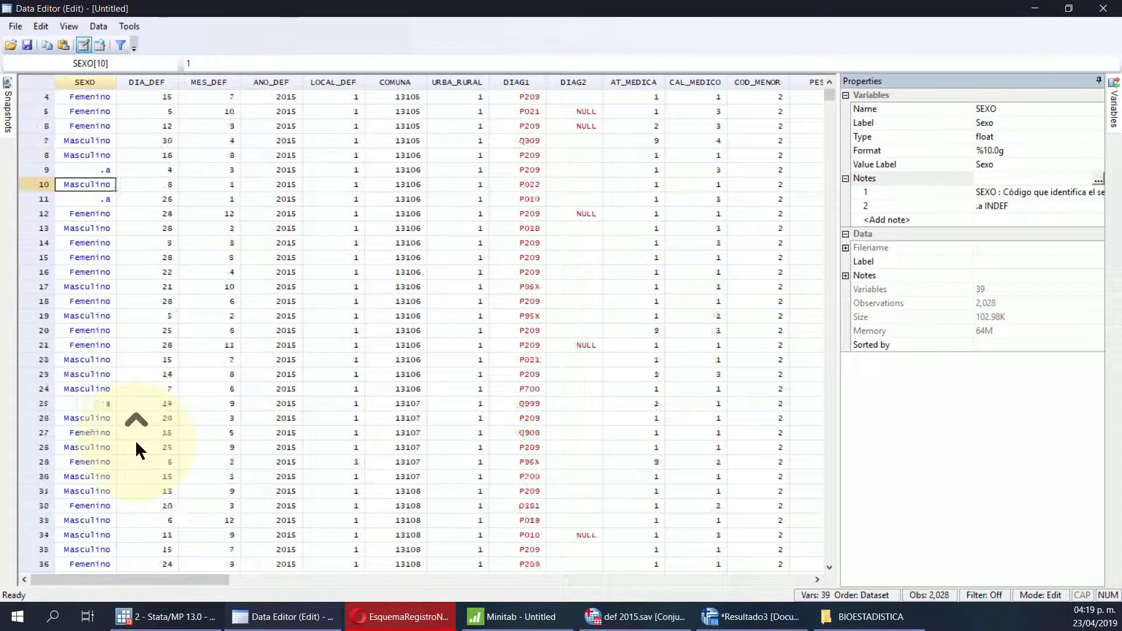
{"action": "left_click_drag", "start_coordinate": [150, 580], "coordinate": [153, 605]}
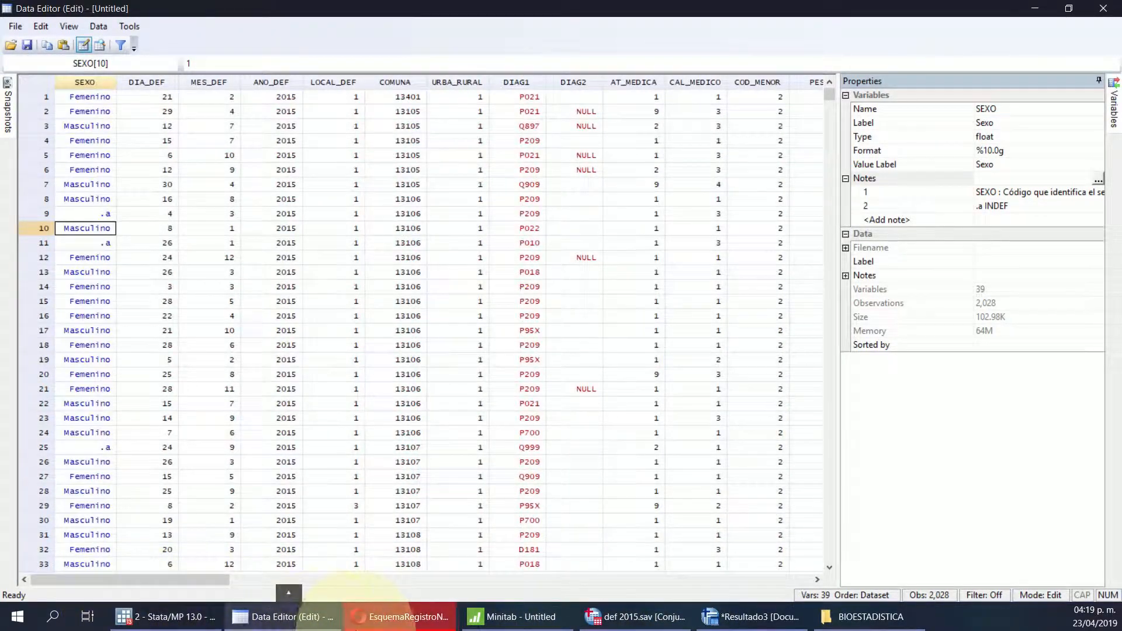
Step: Switch to the EsquemaRegistroNacimientos PDF in the browser and examine the 9=Desconocido codes under TIPO_ATENC and LUGAR_PART
{"action": "left_click", "coordinate": [403, 617]}
{"action": "scroll", "coordinate": [462, 511], "scroll_direction": "down", "scroll_amount": 5}
{"action": "scroll", "coordinate": [483, 514], "scroll_direction": "down", "scroll_amount": 5}
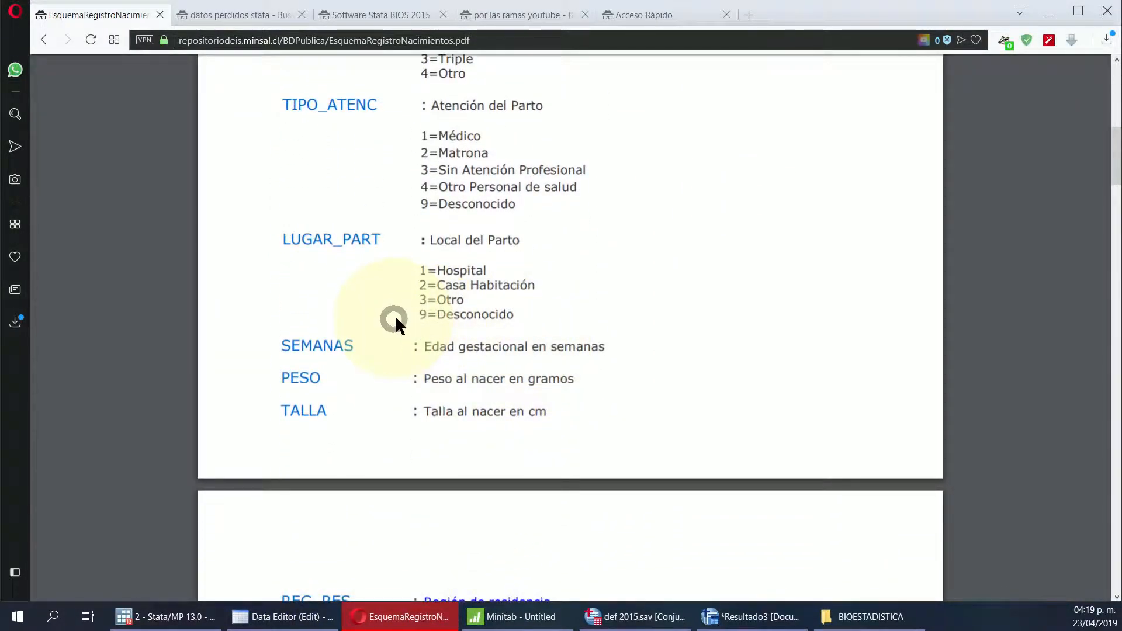
{"action": "left_click_drag", "start_coordinate": [420, 315], "coordinate": [531, 319]}
{"action": "left_click_drag", "start_coordinate": [419, 204], "coordinate": [529, 208]}
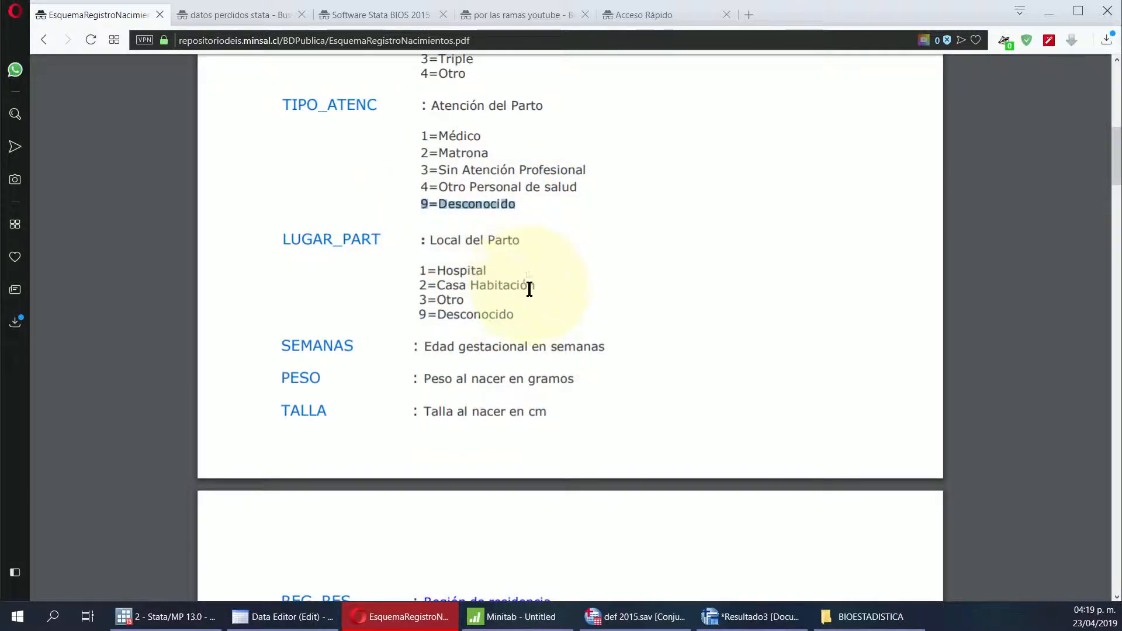
{"action": "scroll", "coordinate": [529, 289], "scroll_direction": "up", "scroll_amount": 1}
{"action": "left_click", "coordinate": [499, 286]}
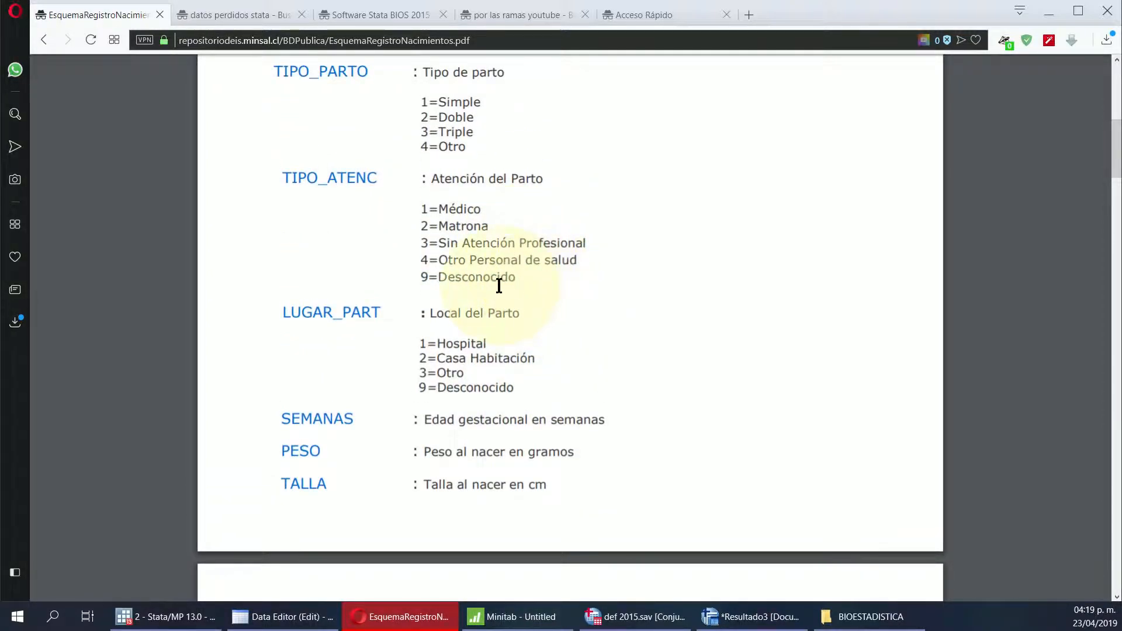
{"action": "left_click_drag", "start_coordinate": [514, 275], "coordinate": [429, 289]}
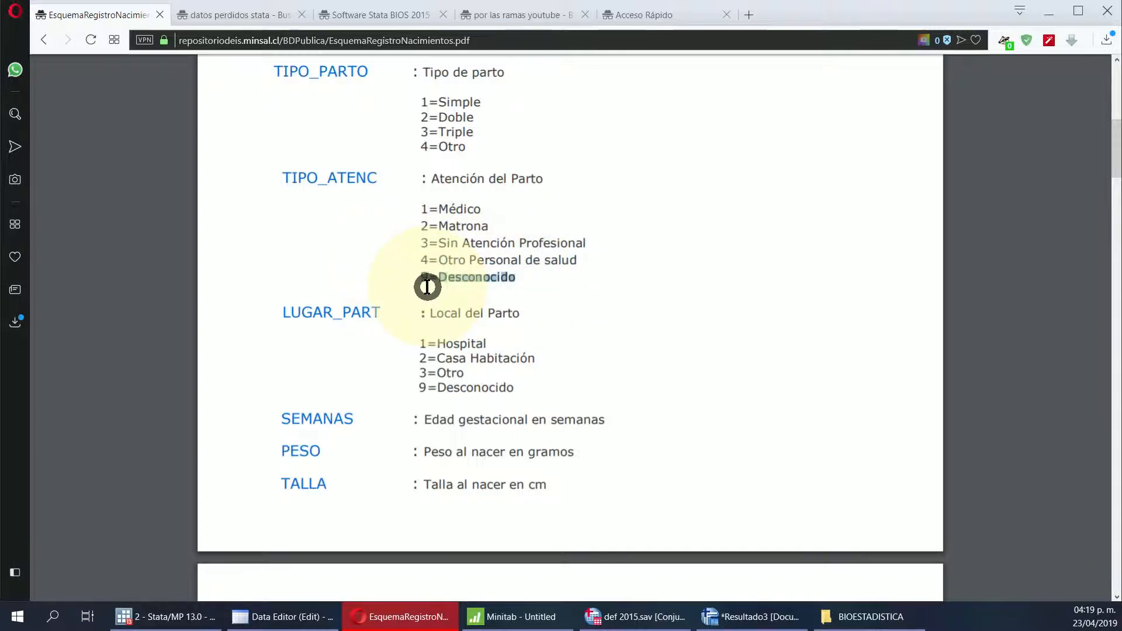
{"action": "scroll", "coordinate": [628, 330], "scroll_direction": "down", "scroll_amount": 4}
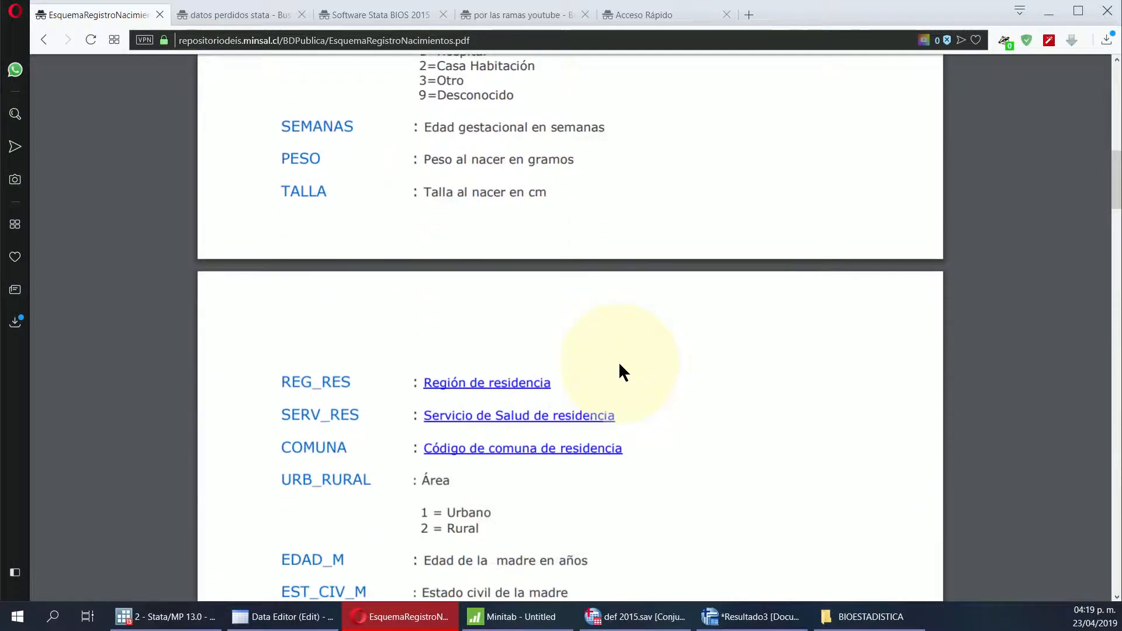